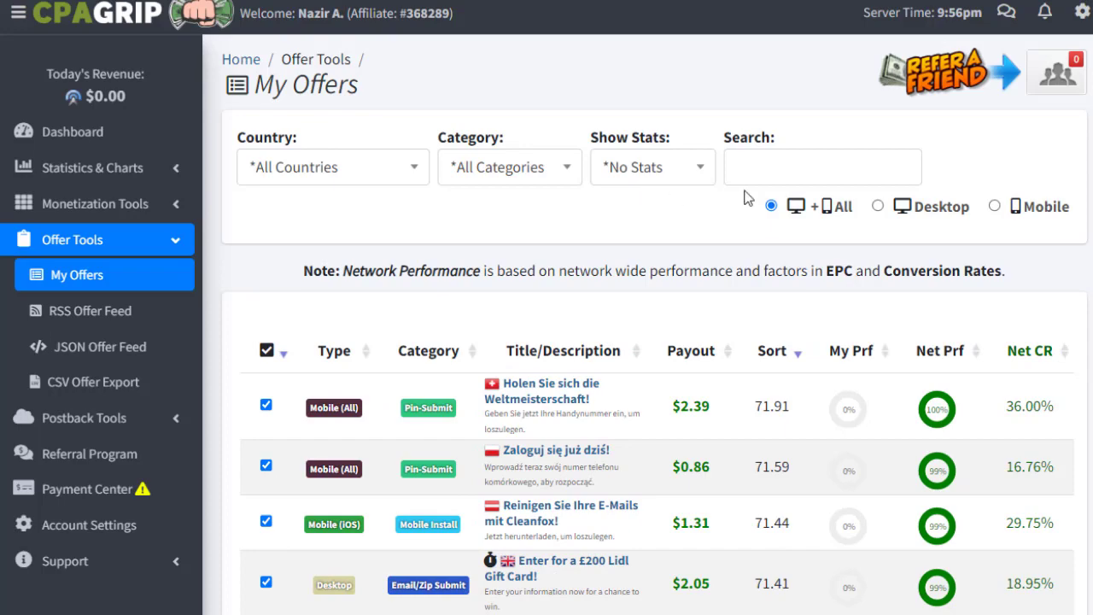
# Step: Scroll down through the CPAGrip My Offers table and back up to the top
pyautogui.scroll(-10, 649, 341)
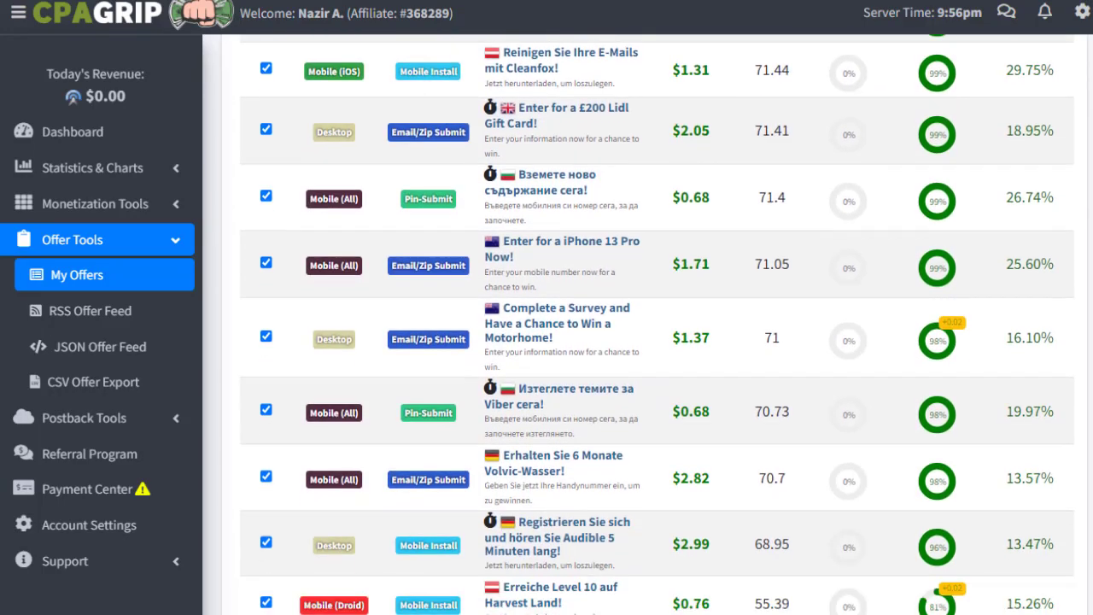
pyautogui.scroll(-15, 649, 342)
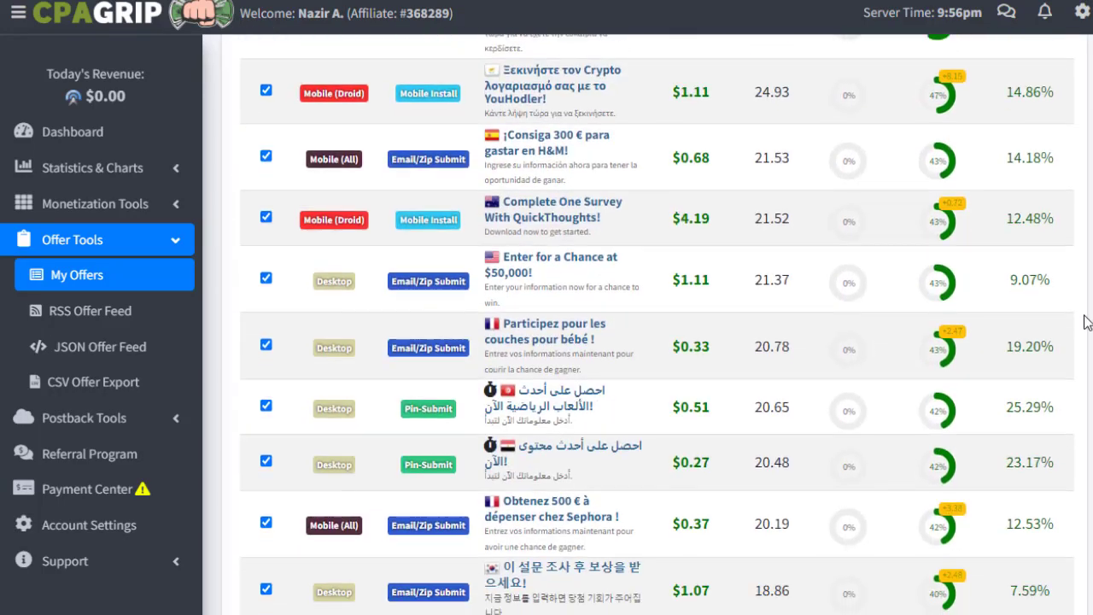
pyautogui.scroll(-5, 1059, 462)
pyautogui.scroll(20, 1048, 293)
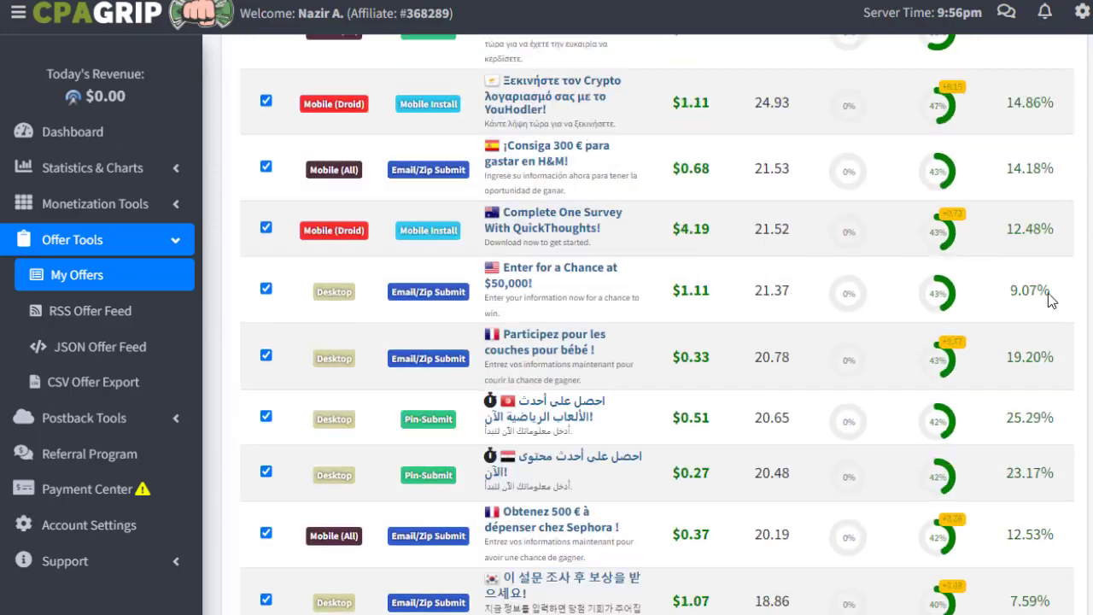
pyautogui.scroll(4, 1024, 87)
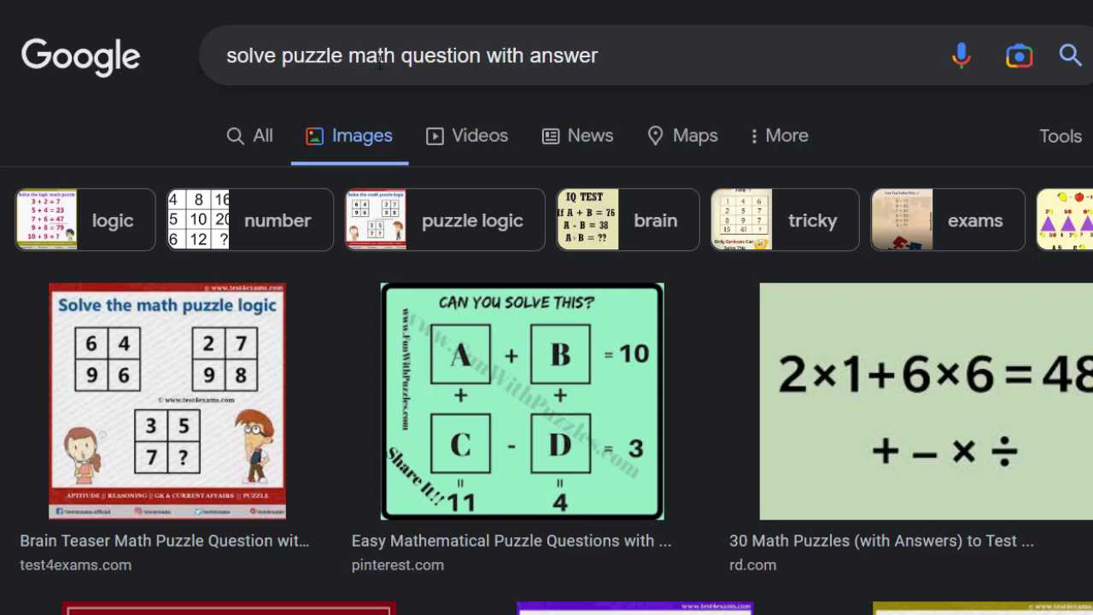
# Step: Select and then deselect parts of the 'solve puzzle math question with answer' search query
pyautogui.moveTo(367, 60); pyautogui.dragTo(610, 88)
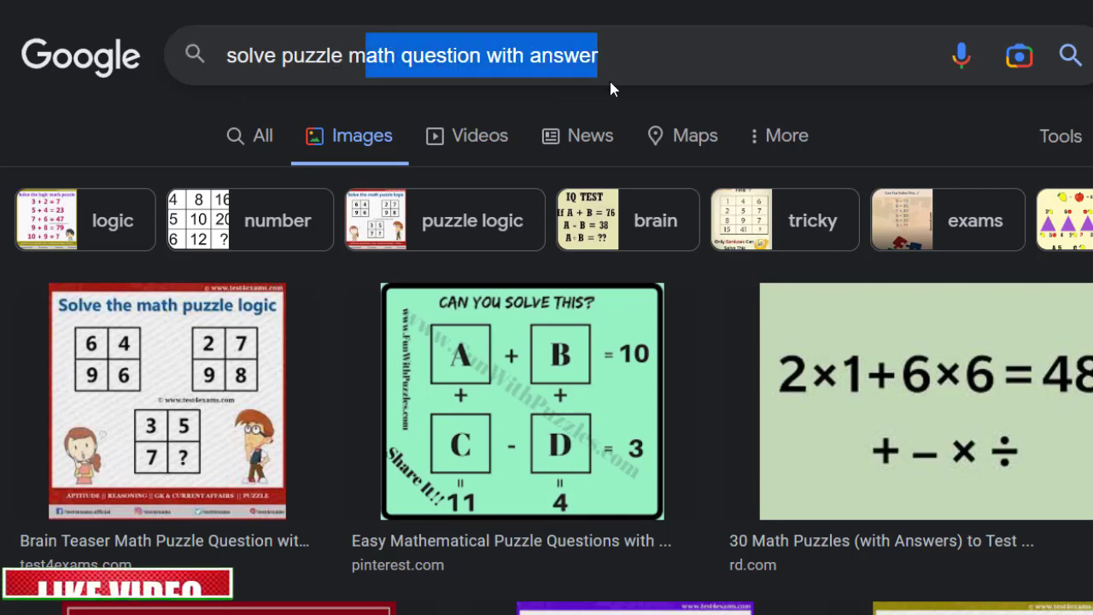
pyautogui.click(315, 55)
pyautogui.moveTo(229, 55); pyautogui.dragTo(367, 58)
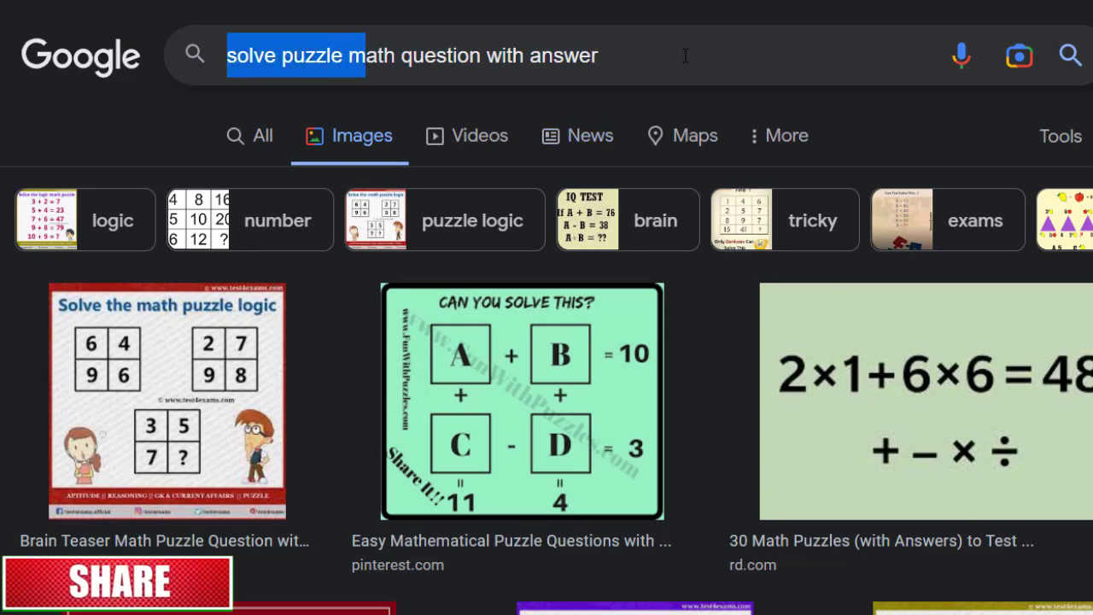
pyautogui.click(768, 57)
# Step: Browse the math puzzle image results and open the test4exams 'Solve the math puzzle logic' result
pyautogui.scroll(-3, 546, 384)
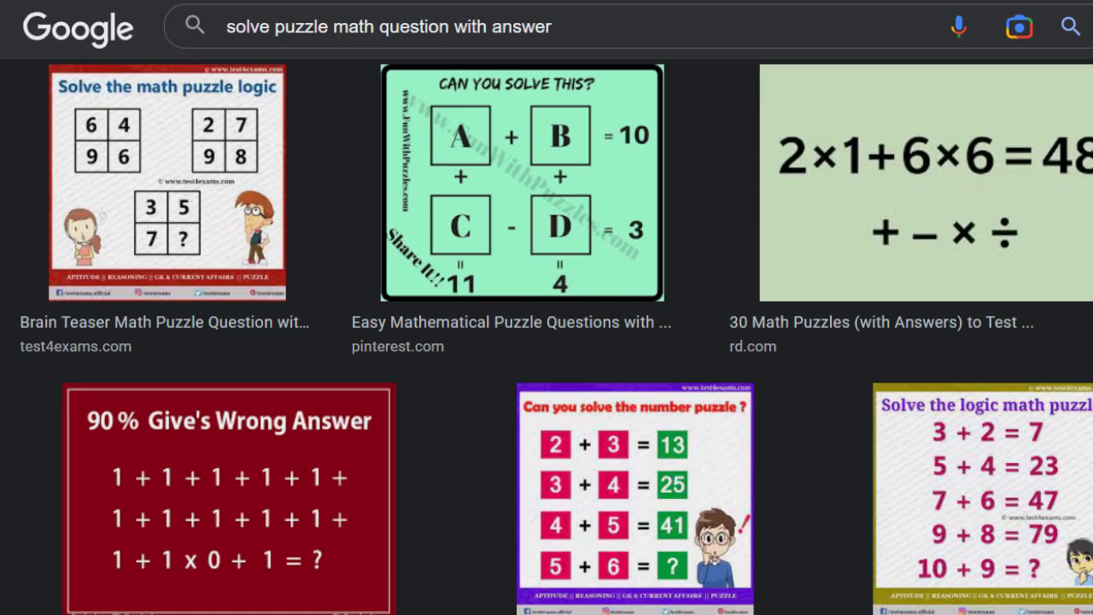
pyautogui.scroll(-3, 547, 385)
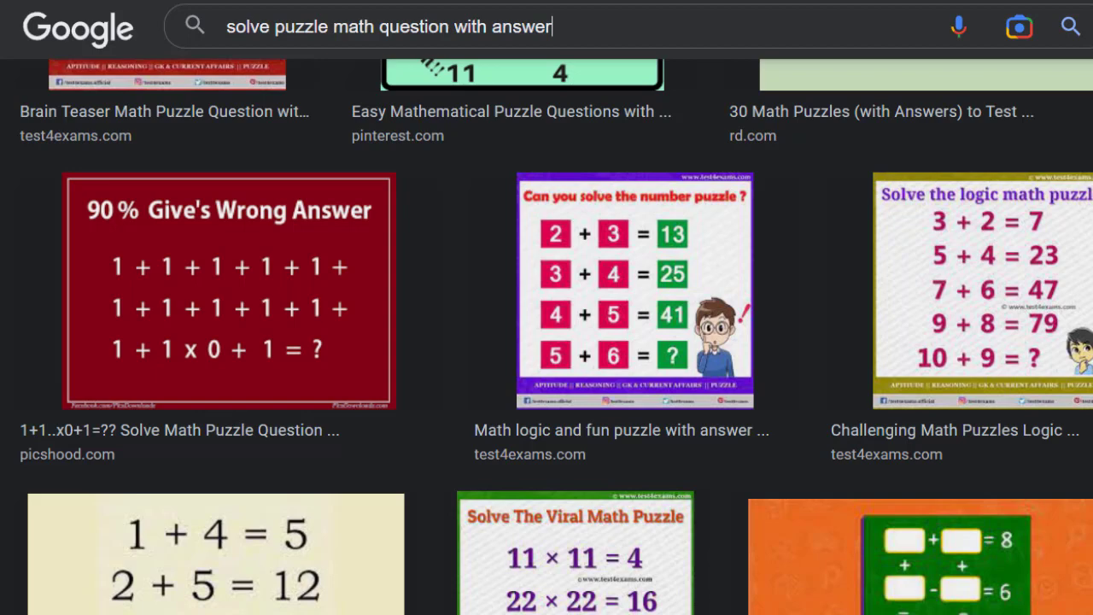
pyautogui.scroll(-1, 551, 229)
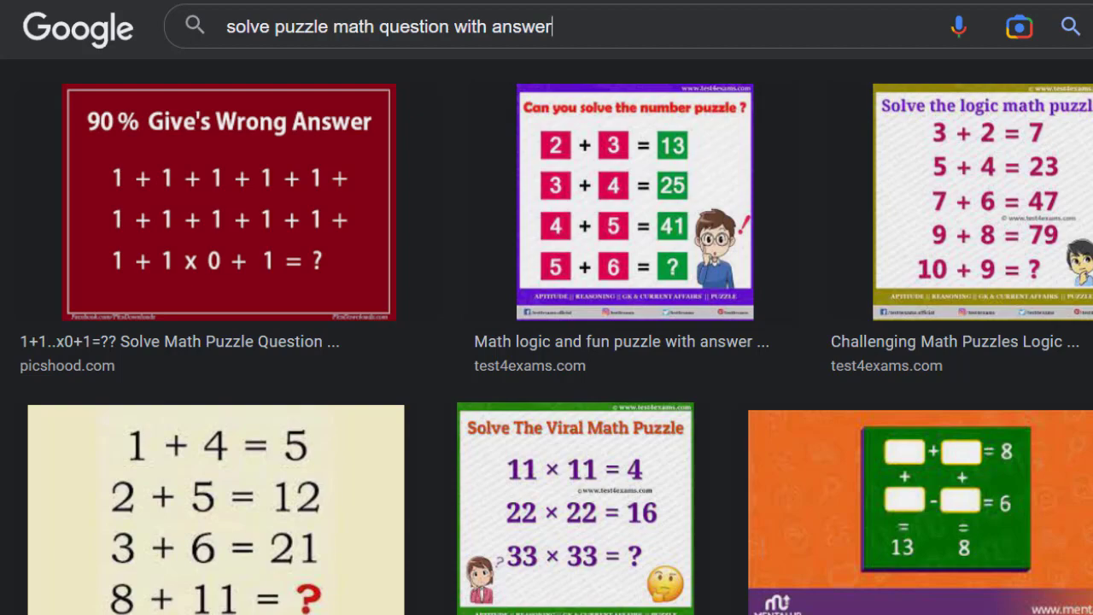
pyautogui.scroll(5, 547, 342)
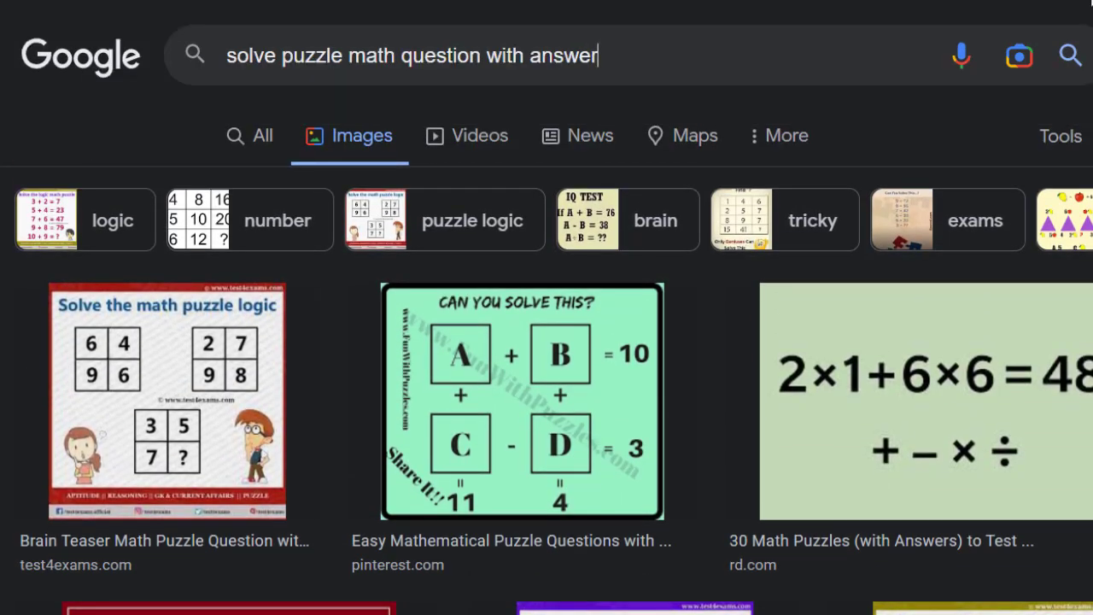
pyautogui.scroll(-10, 546, 342)
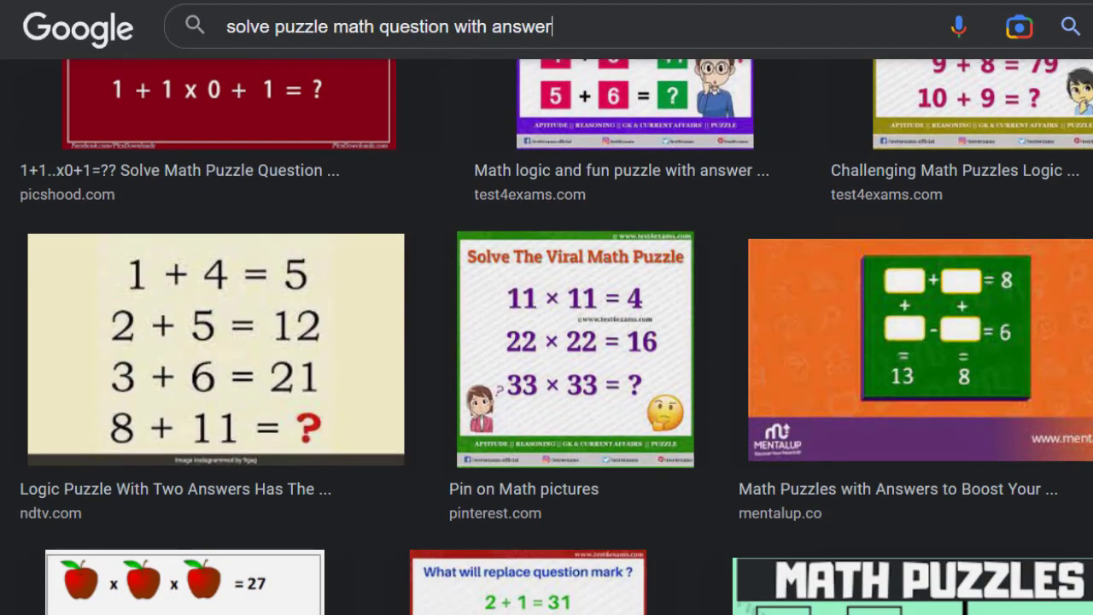
pyautogui.scroll(-6, 546, 342)
pyautogui.scroll(1, 546, 341)
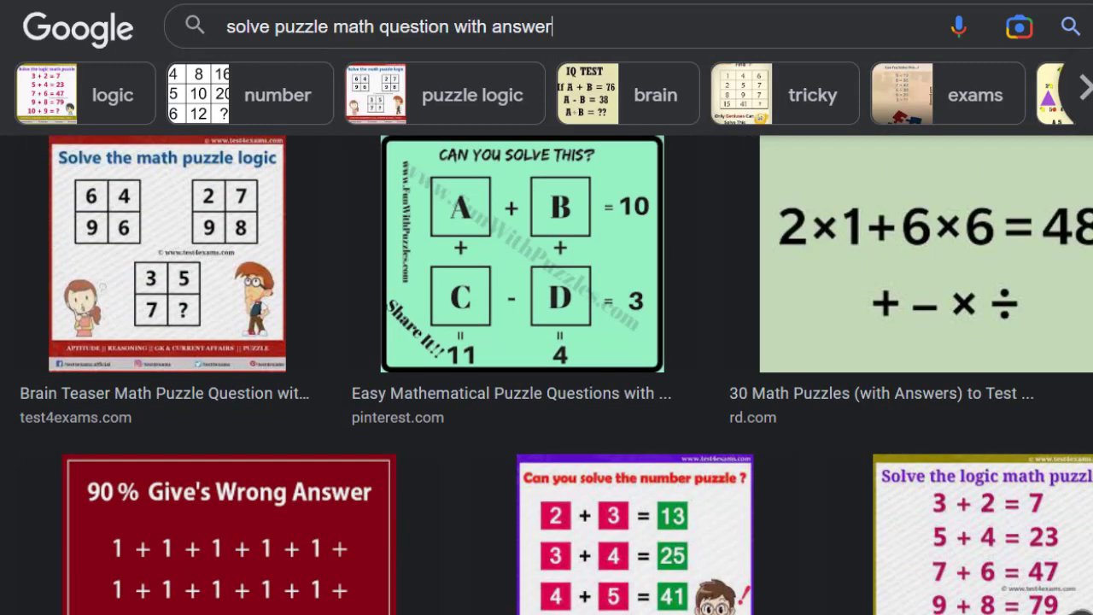
pyautogui.scroll(2, 1090, 33)
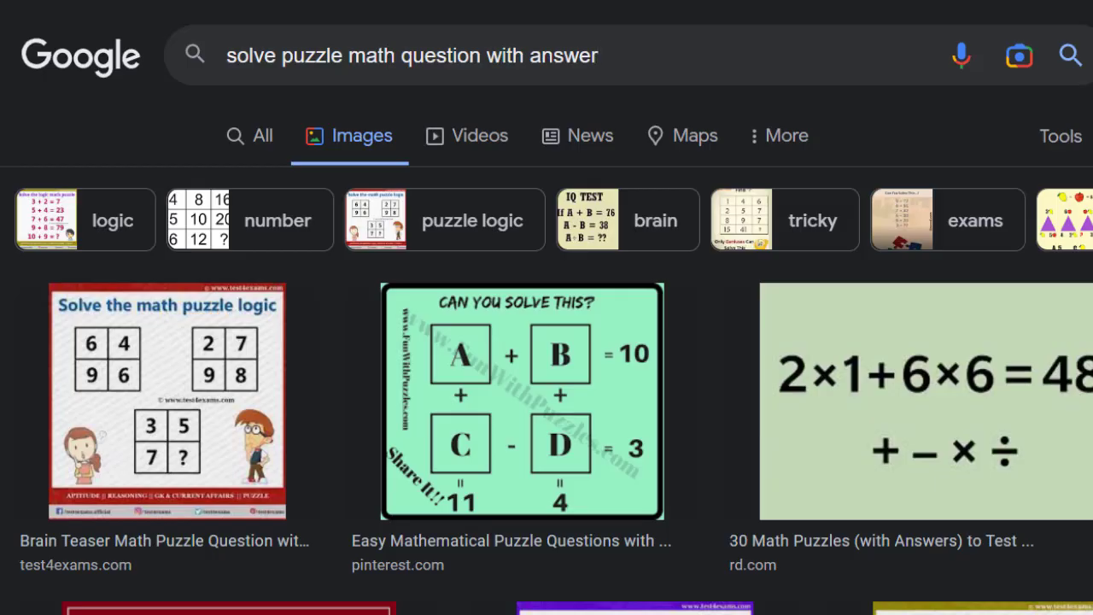
pyautogui.click(167, 365)
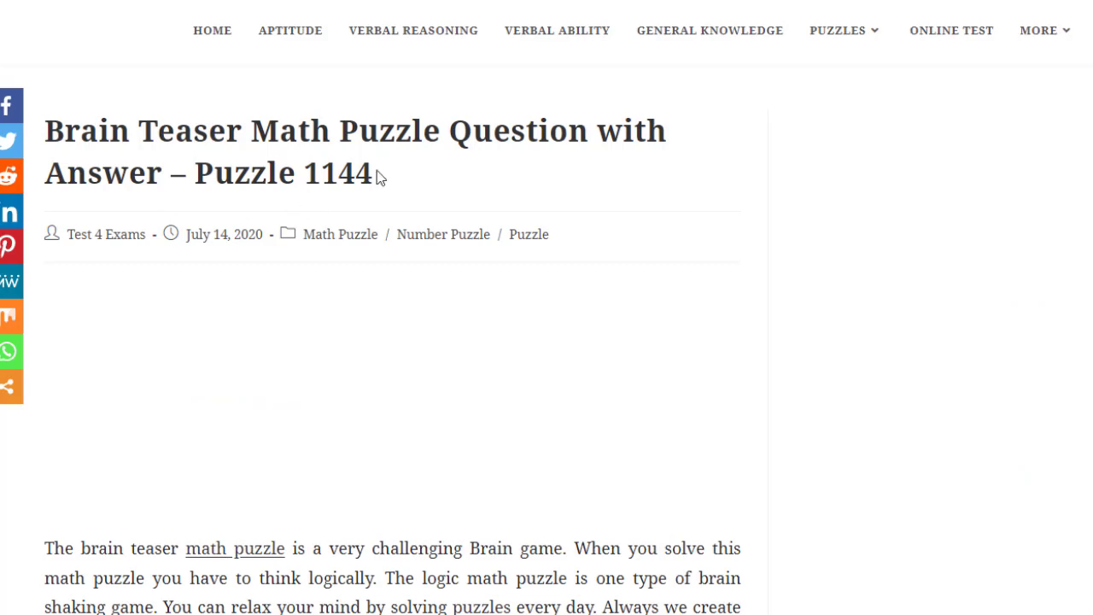
# Step: Scroll down the puzzle page and collapse the ad bar covering its bottom
pyautogui.scroll(1, 376, 178)
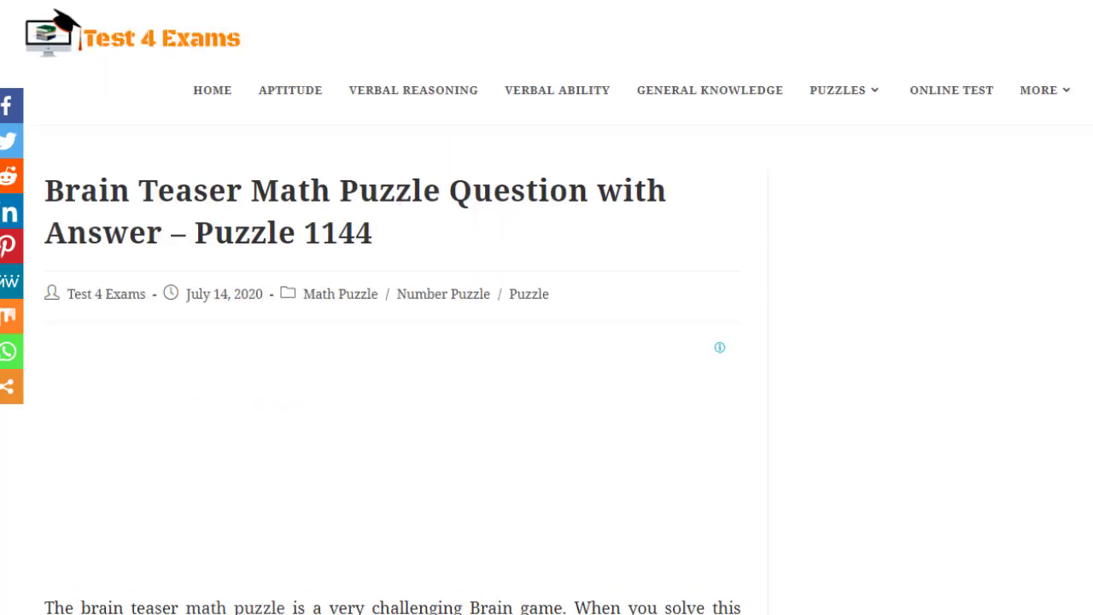
pyautogui.scroll(-5, 393, 342)
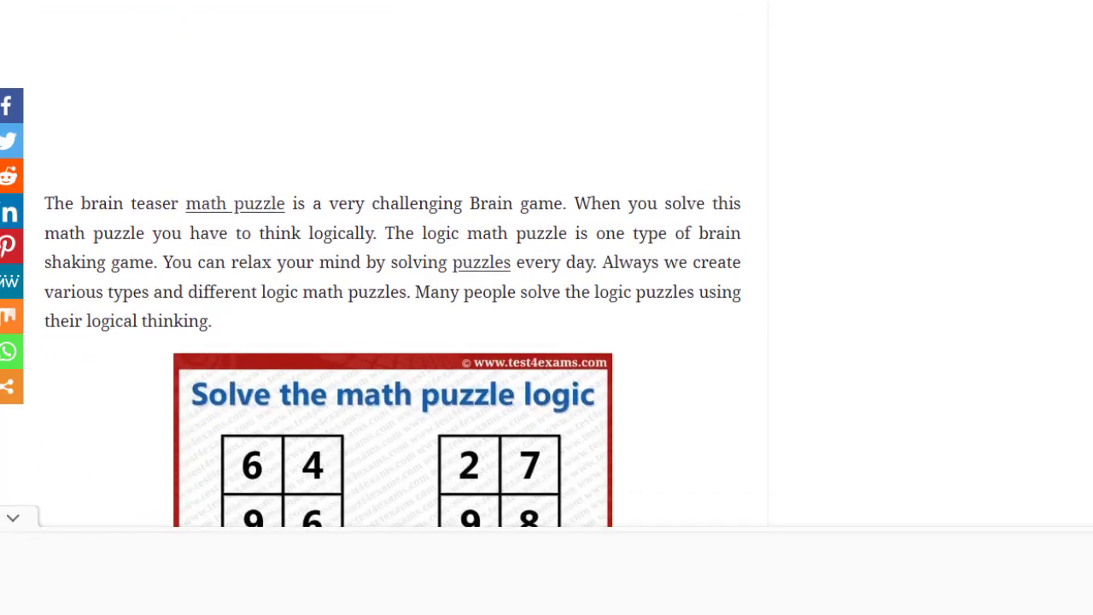
pyautogui.scroll(-3, 285, 396)
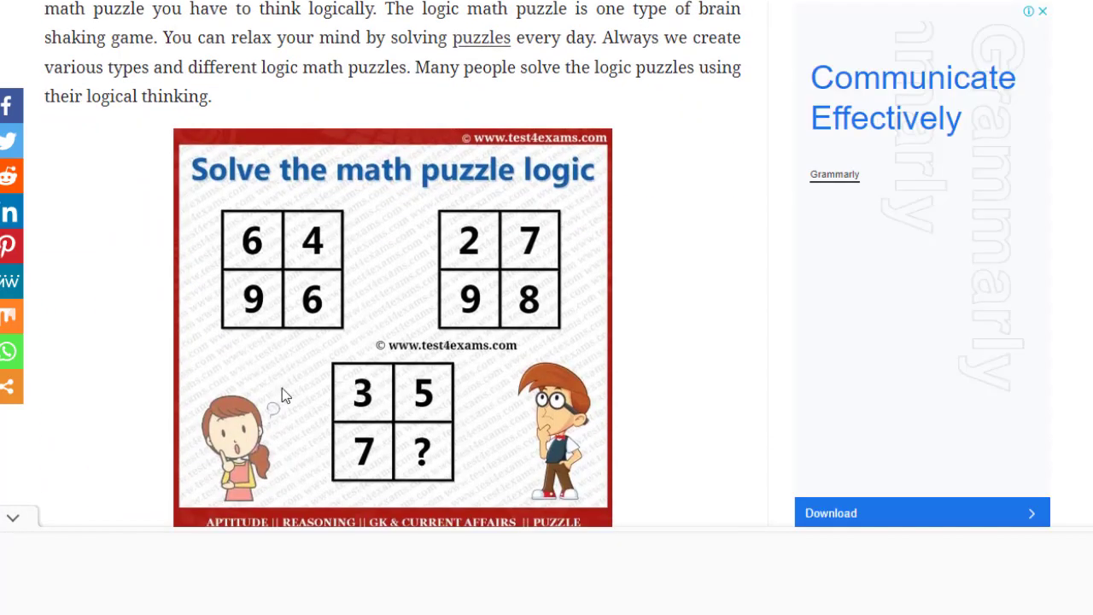
pyautogui.click(13, 518)
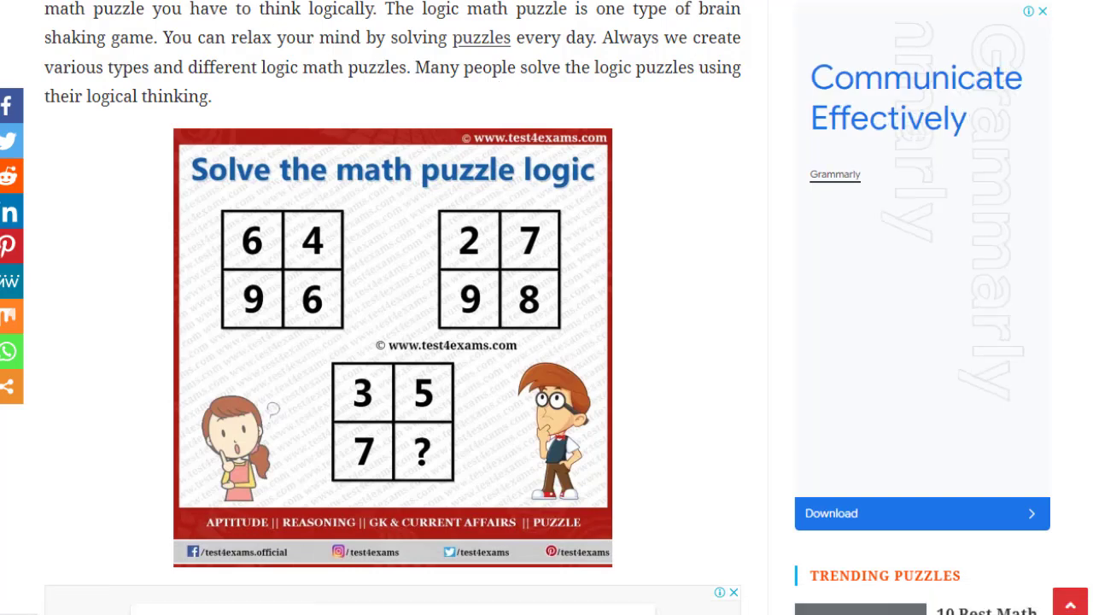
# Step: Reveal Puzzle 1144's explanation and correct answer, then scroll back up to the puzzle image
pyautogui.scroll(3, 581, 174)
pyautogui.scroll(-1, 581, 174)
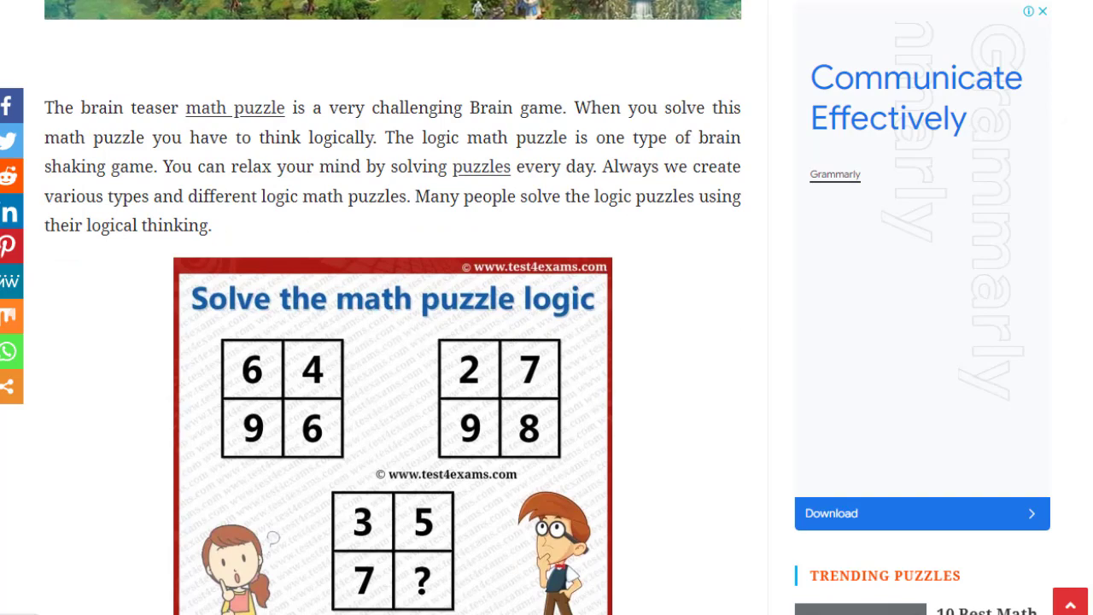
pyautogui.scroll(-6, 393, 307)
pyautogui.scroll(-3, 392, 307)
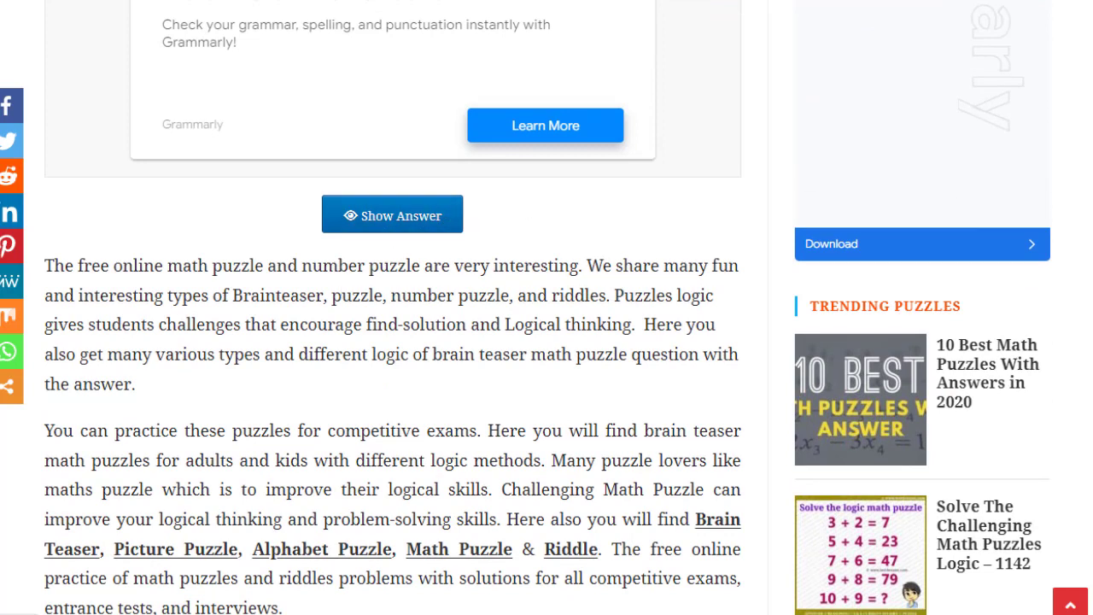
pyautogui.scroll(8, 1090, 164)
pyautogui.scroll(-3, 1089, 164)
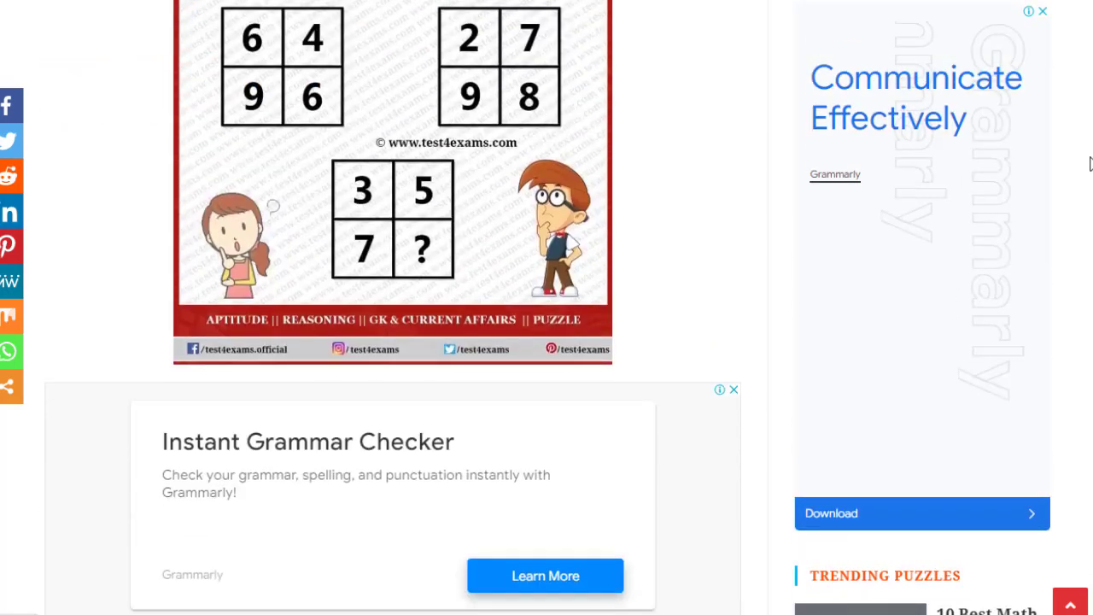
pyautogui.scroll(-5, 1089, 188)
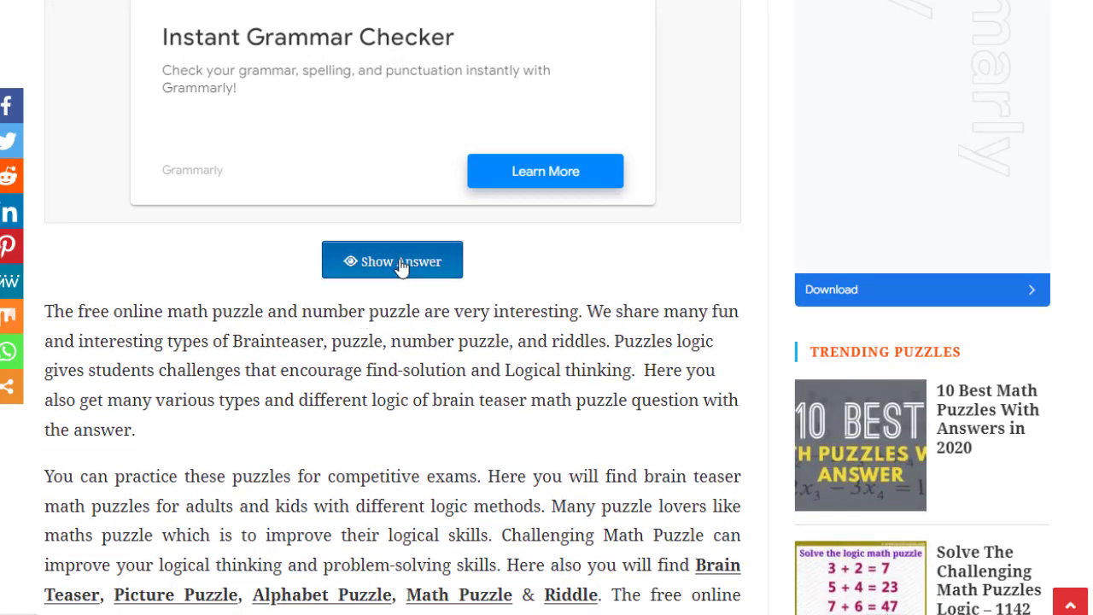
pyautogui.click(401, 264)
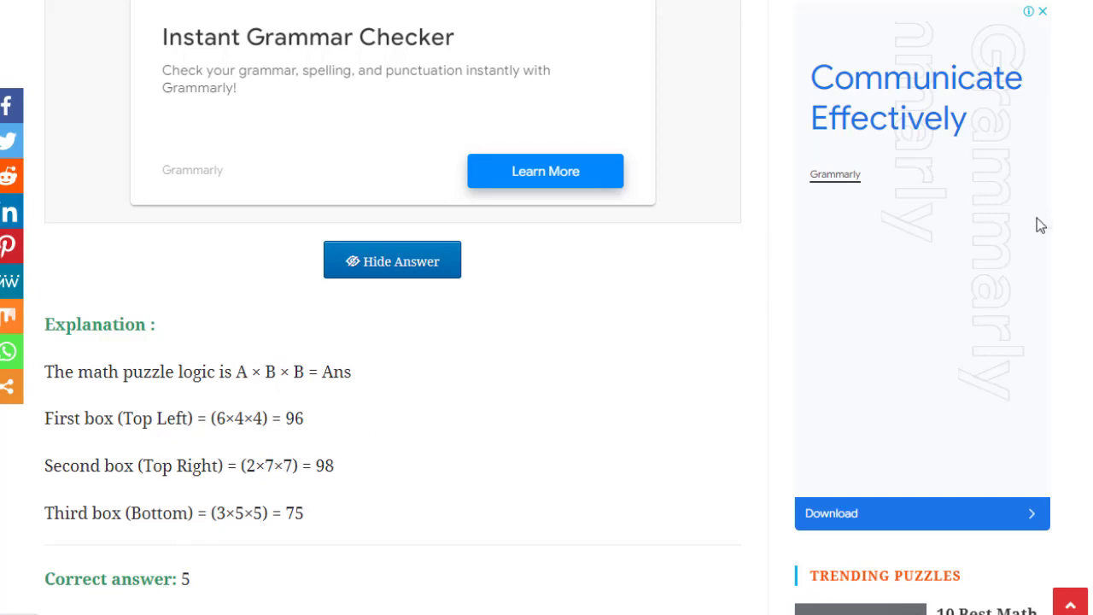
pyautogui.scroll(5, 393, 308)
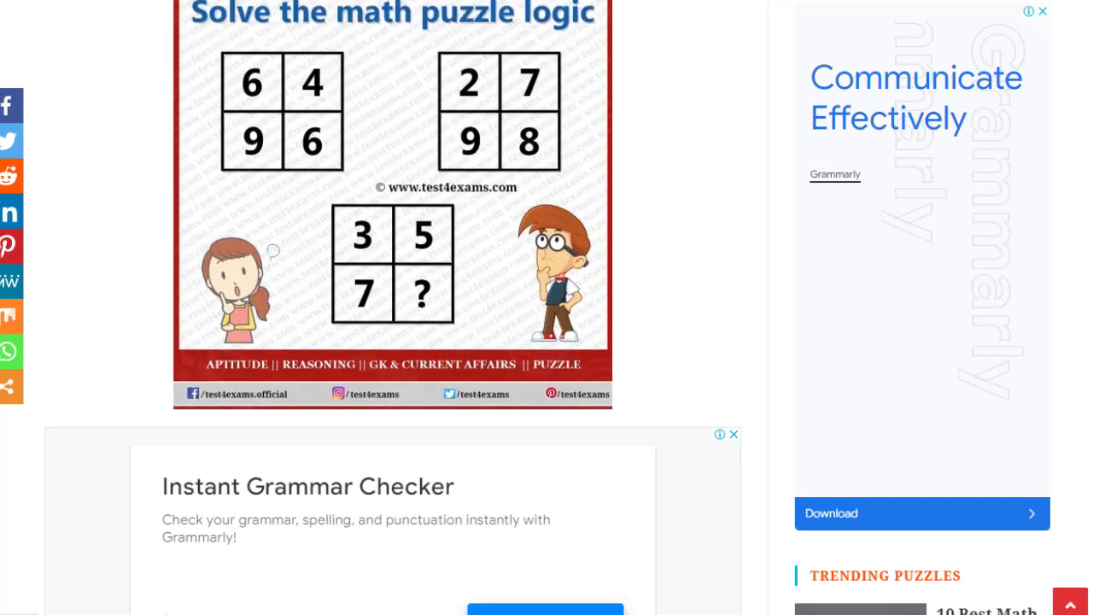
pyautogui.scroll(1, 393, 308)
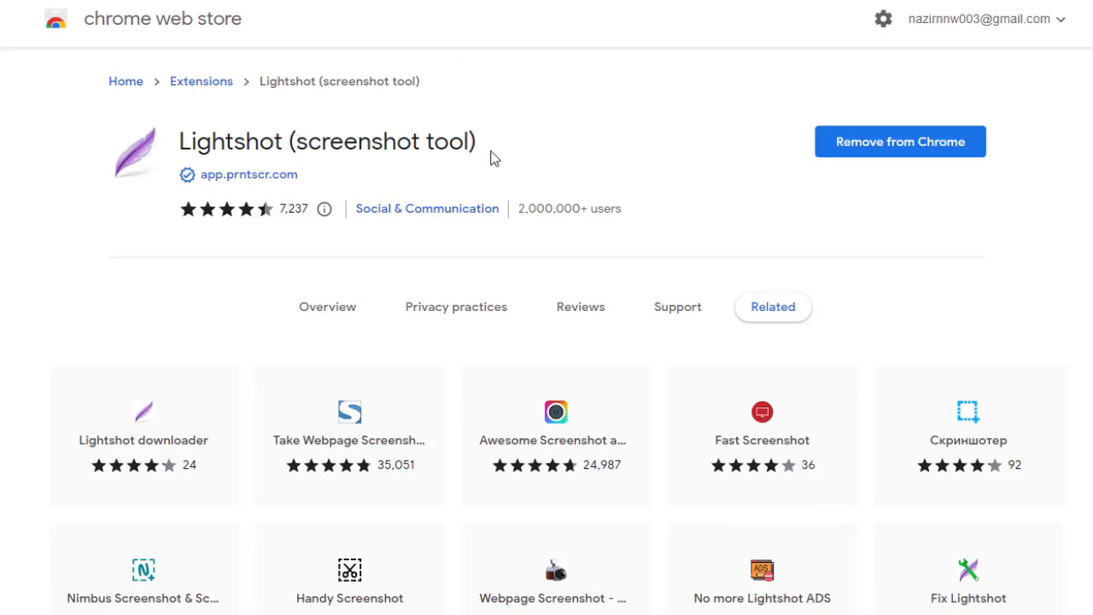
# Step: Launch Lightshot's area capture with Print Screen over the Lightshot extension page
pyautogui.moveTo(476, 152); pyautogui.dragTo(384, 163)
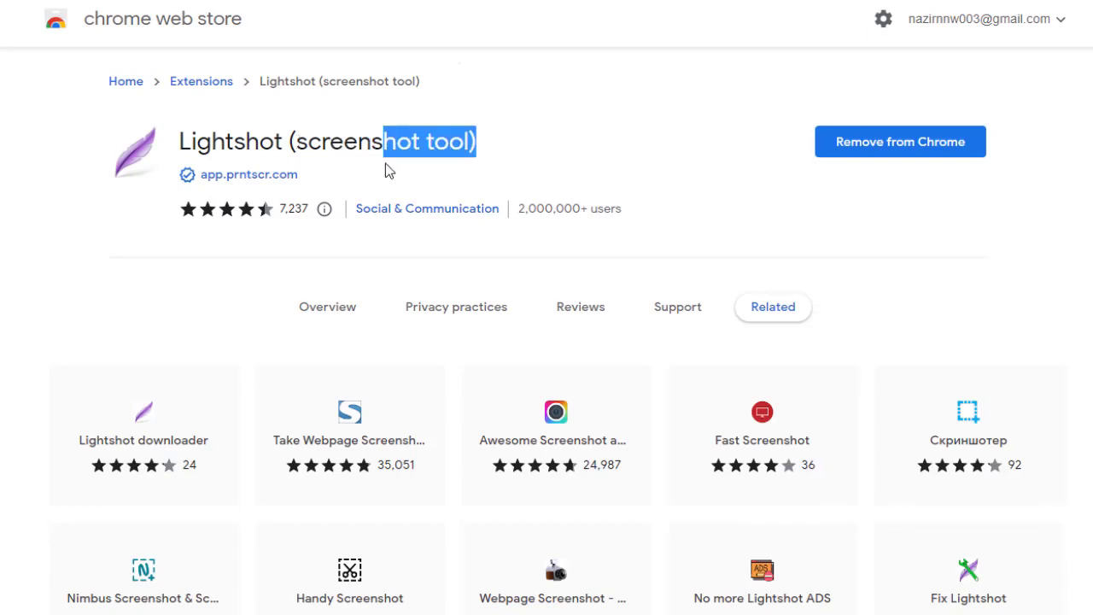
pyautogui.click(698, 139)
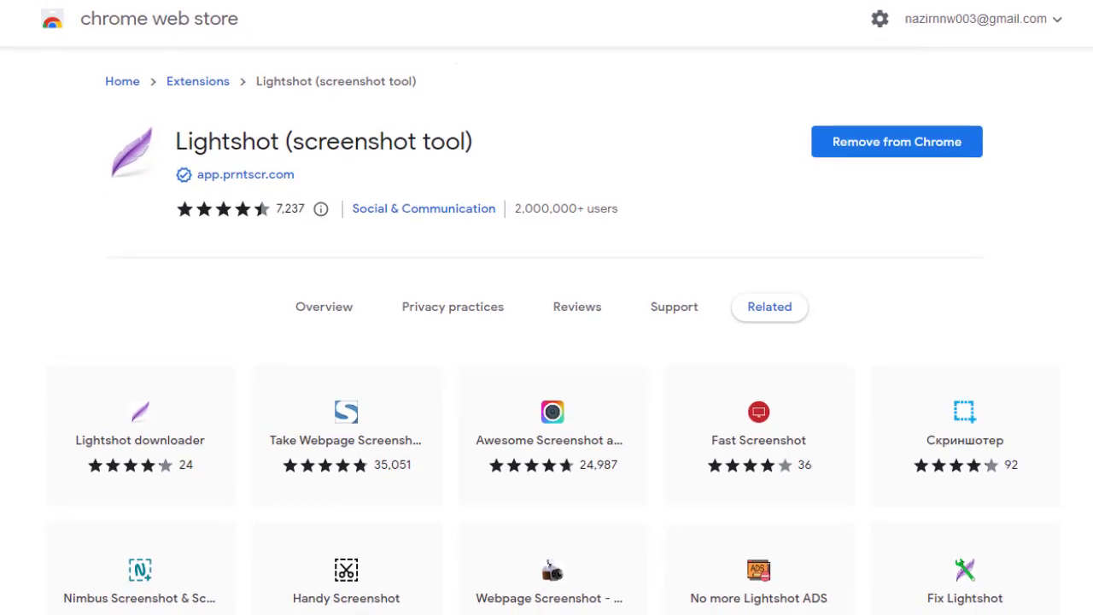
pyautogui.press('Print')
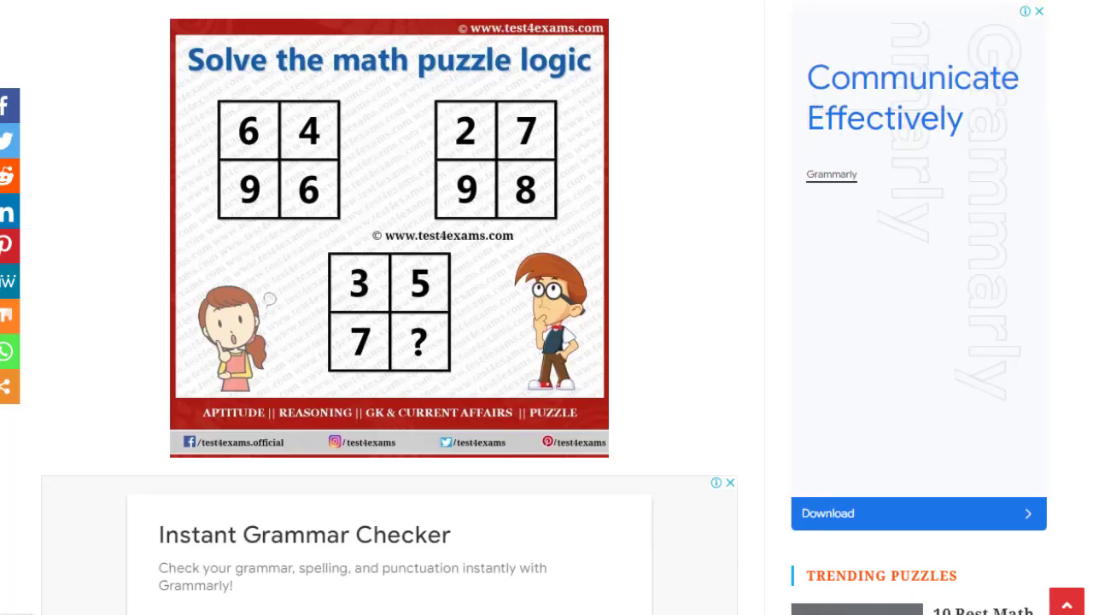
# Step: Capture the 493x417 puzzle image region and save it to the Desktop as PNG 'Screenshot'
pyautogui.press('Print')
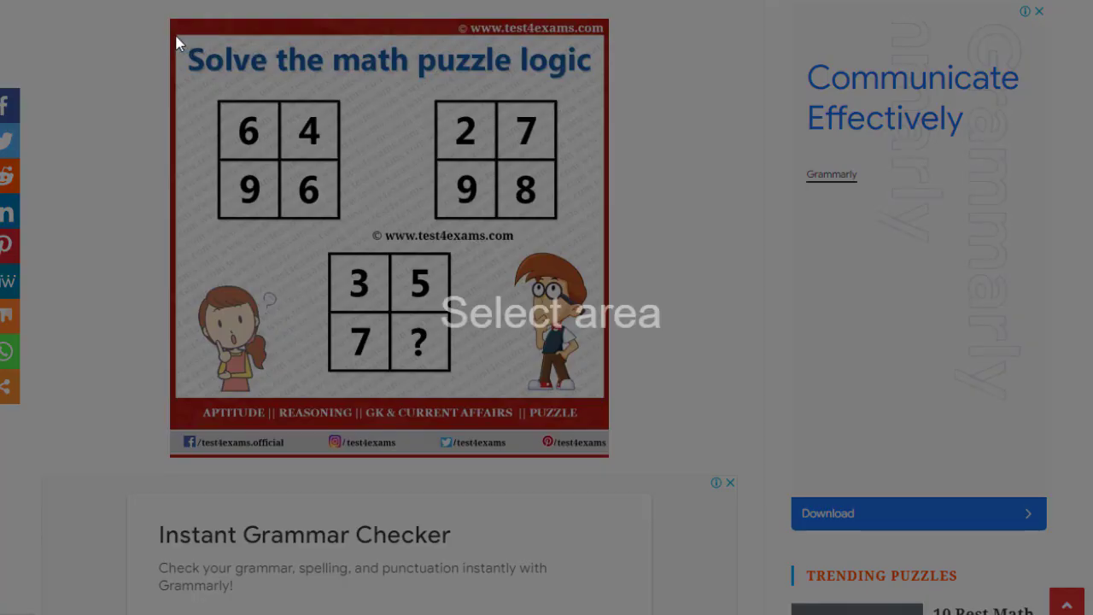
pyautogui.moveTo(175, 36); pyautogui.dragTo(609, 402)
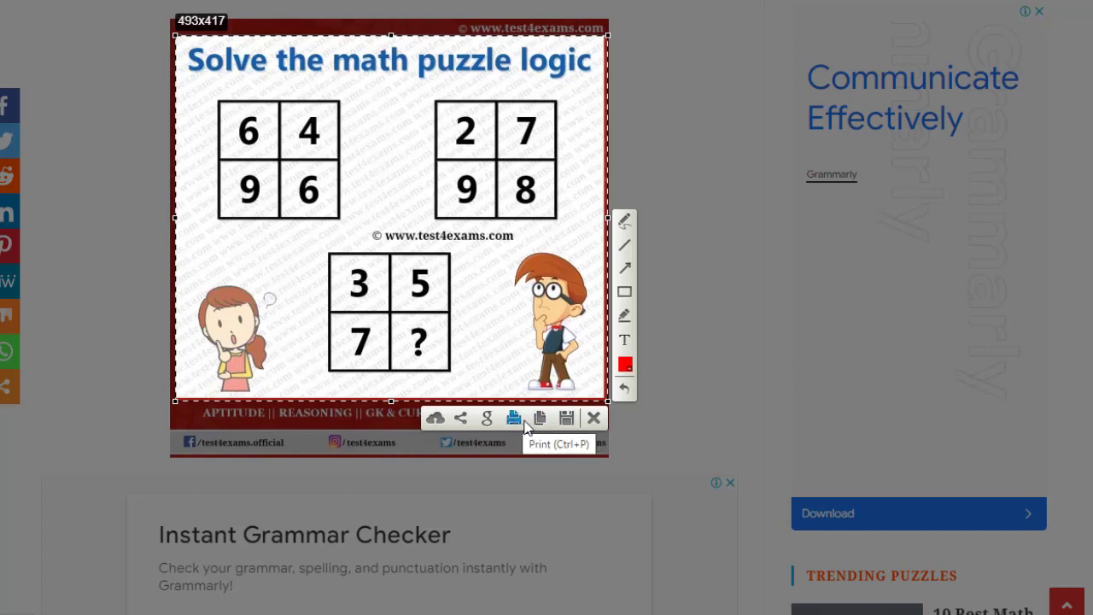
pyautogui.click(568, 418)
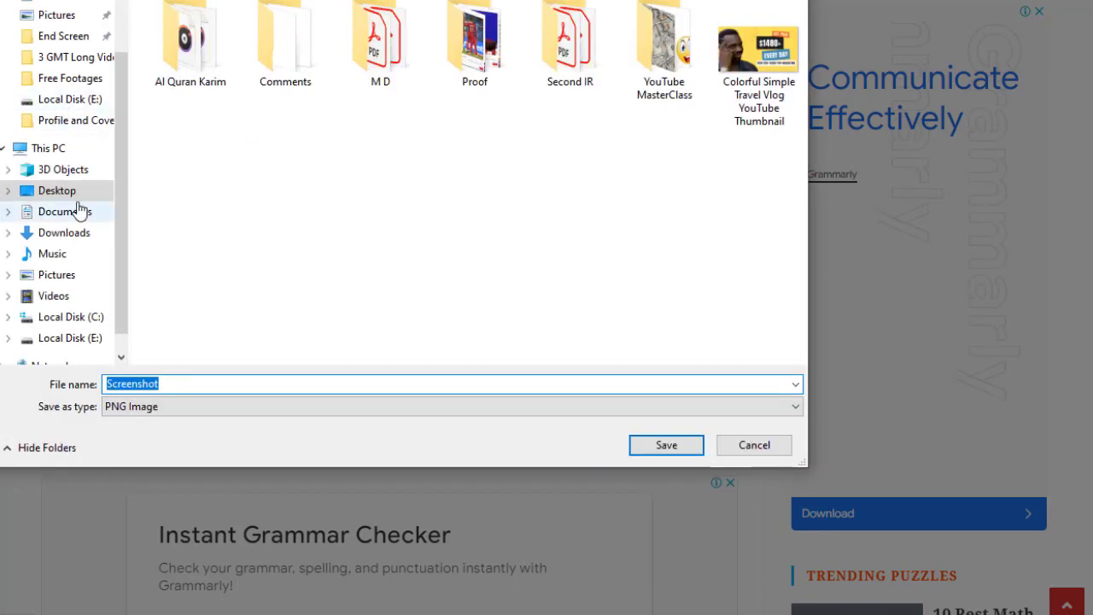
pyautogui.click(68, 190)
pyautogui.click(680, 445)
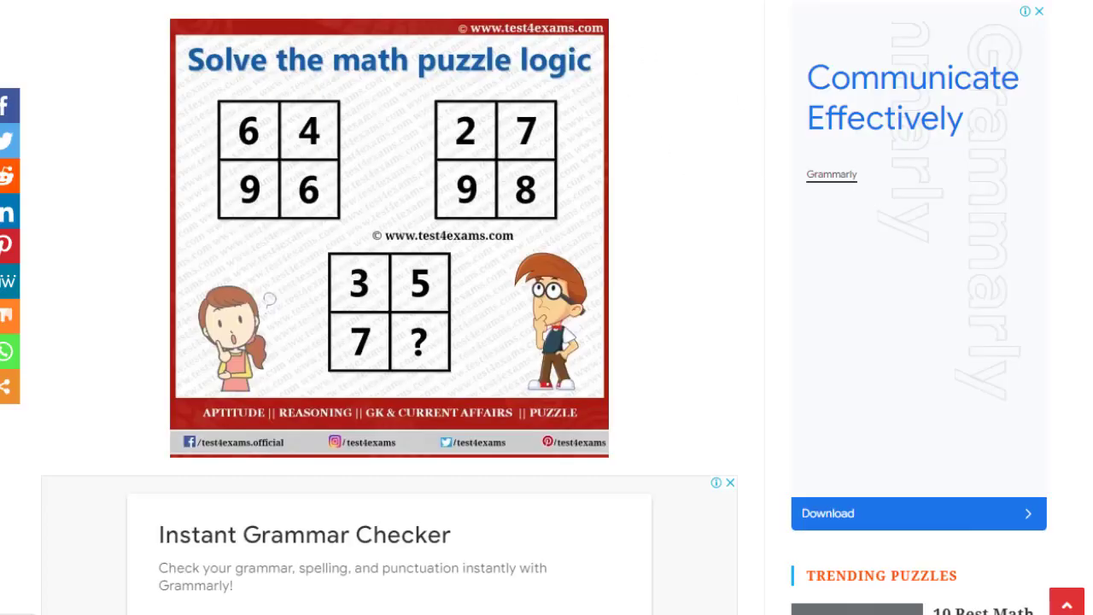
# Step: Scroll down to the explanation (A × B × B = Ans) and answer 5, then back up
pyautogui.scroll(10, 389, 341)
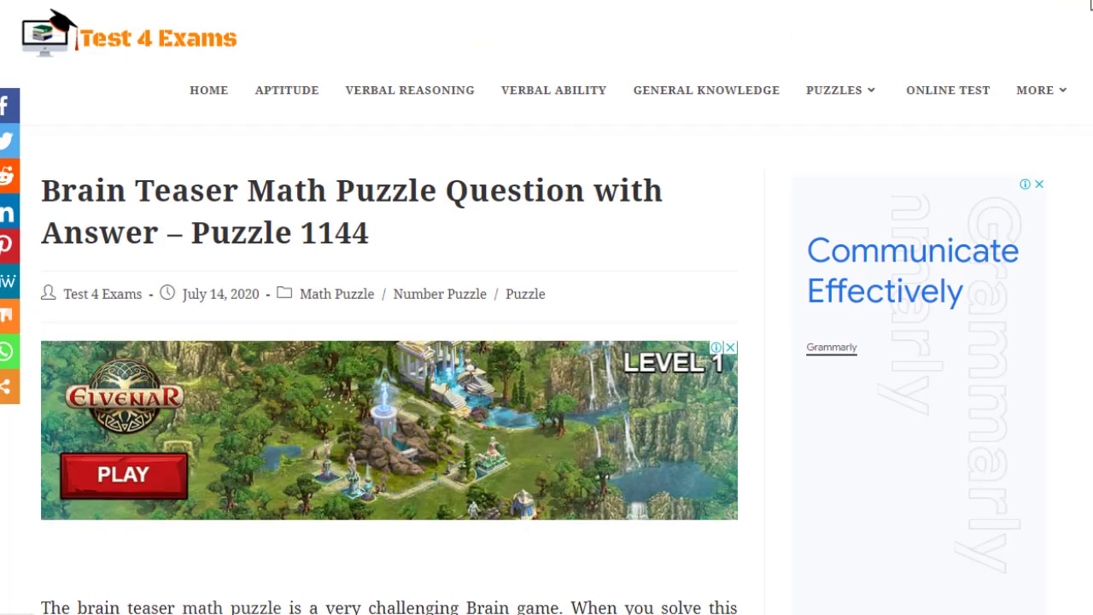
pyautogui.scroll(-9, 390, 308)
pyautogui.scroll(-7, 389, 308)
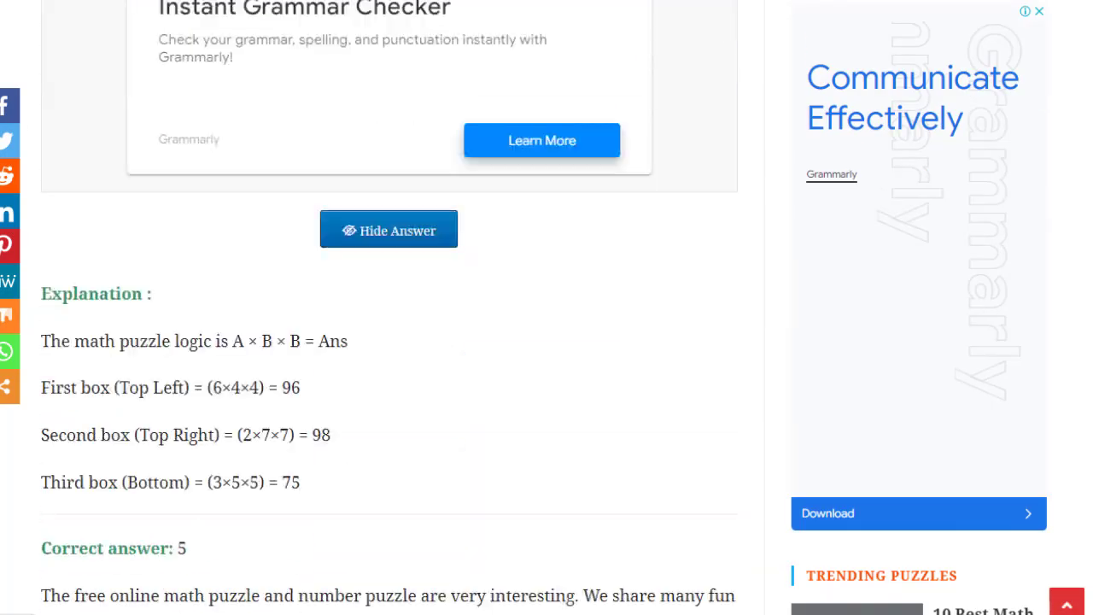
pyautogui.scroll(3, 389, 307)
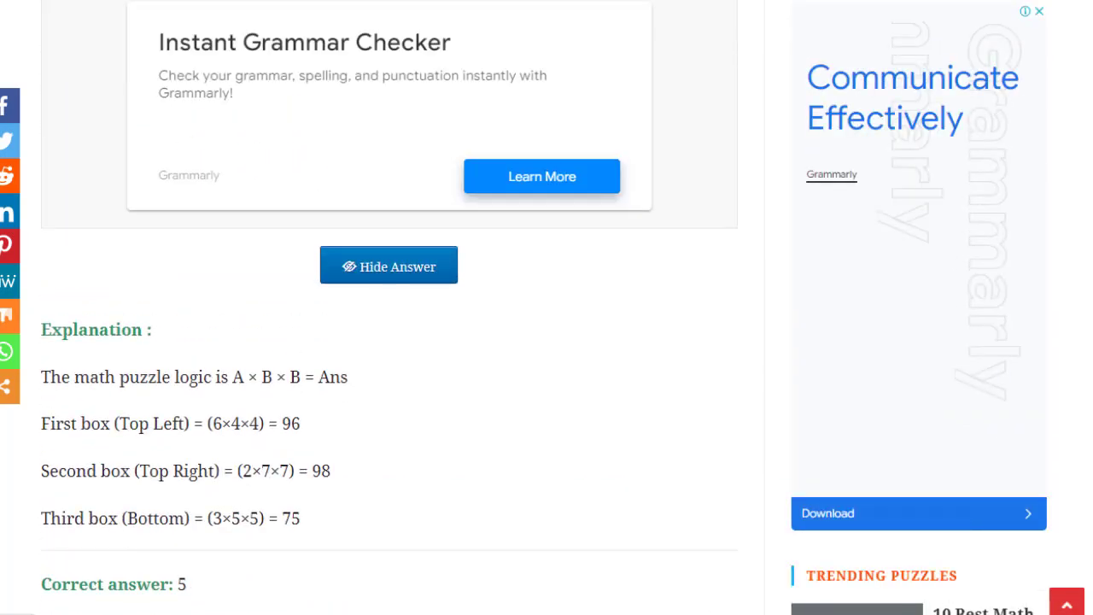
pyautogui.scroll(13, 376, 278)
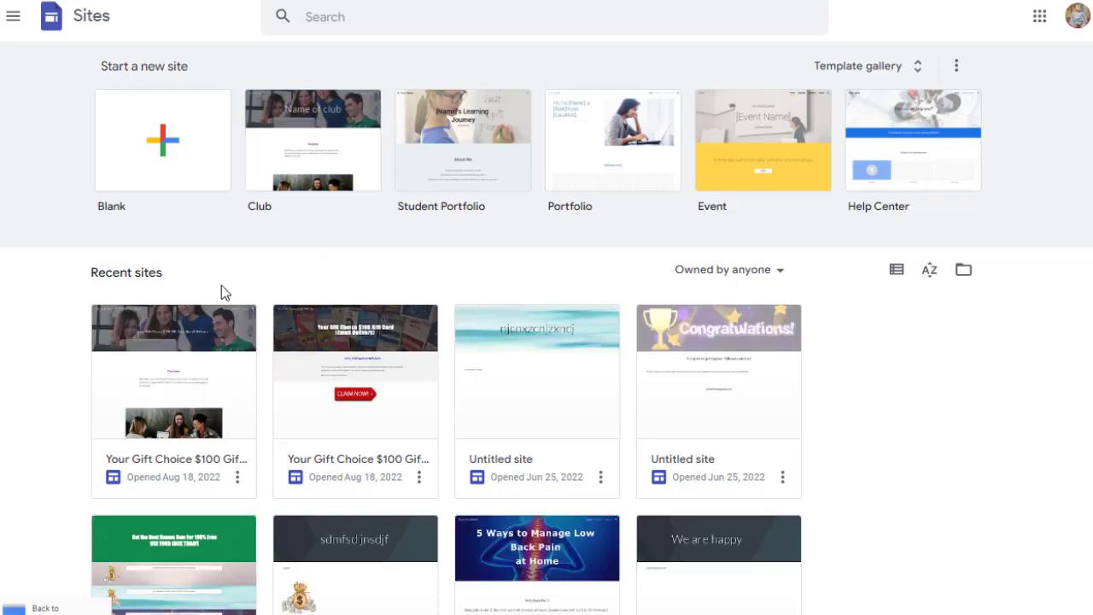
# Step: Create a new Google Site from the Blank template
pyautogui.click(170, 147)
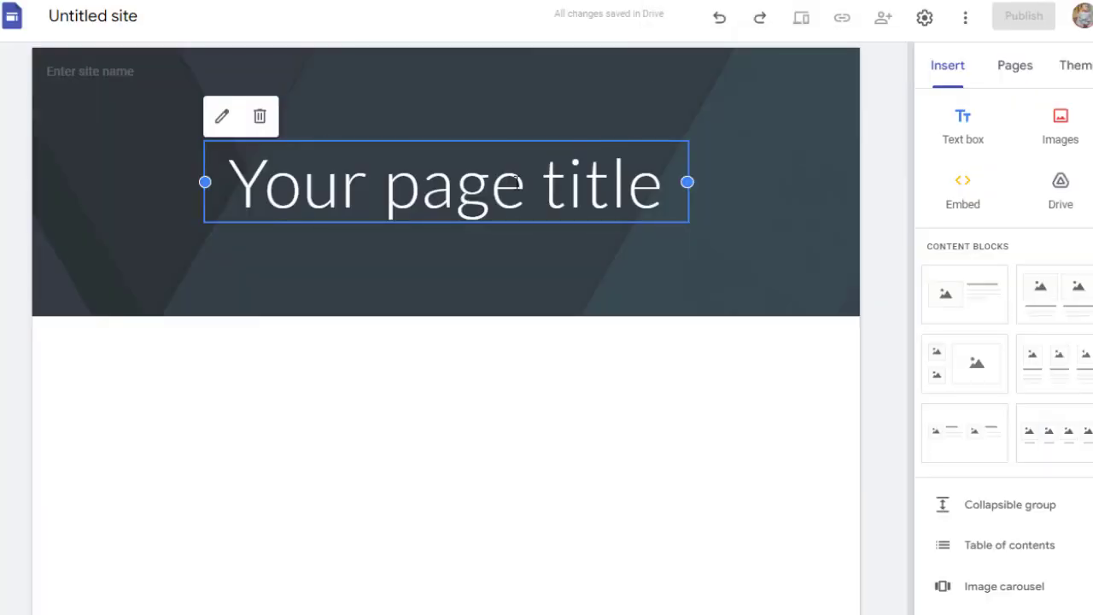
# Step: Replace the page title with 'Top Brainer Can Asnwer This Puzzle' and widen its box to fit two lines
pyautogui.doubleClick(485, 194)
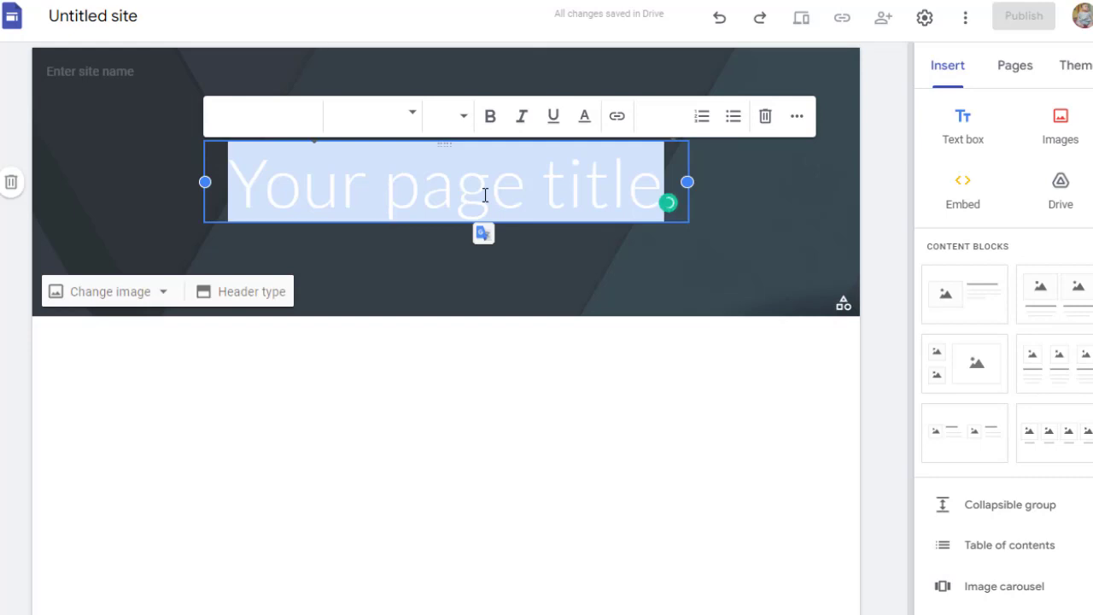
pyautogui.write('Top')
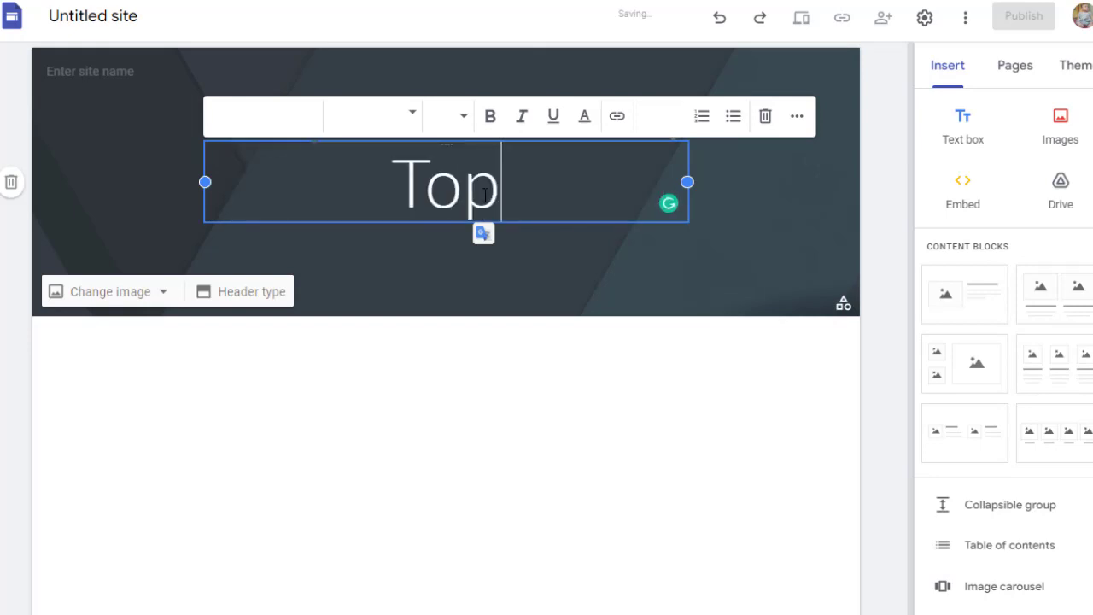
pyautogui.write(' Brainer ')
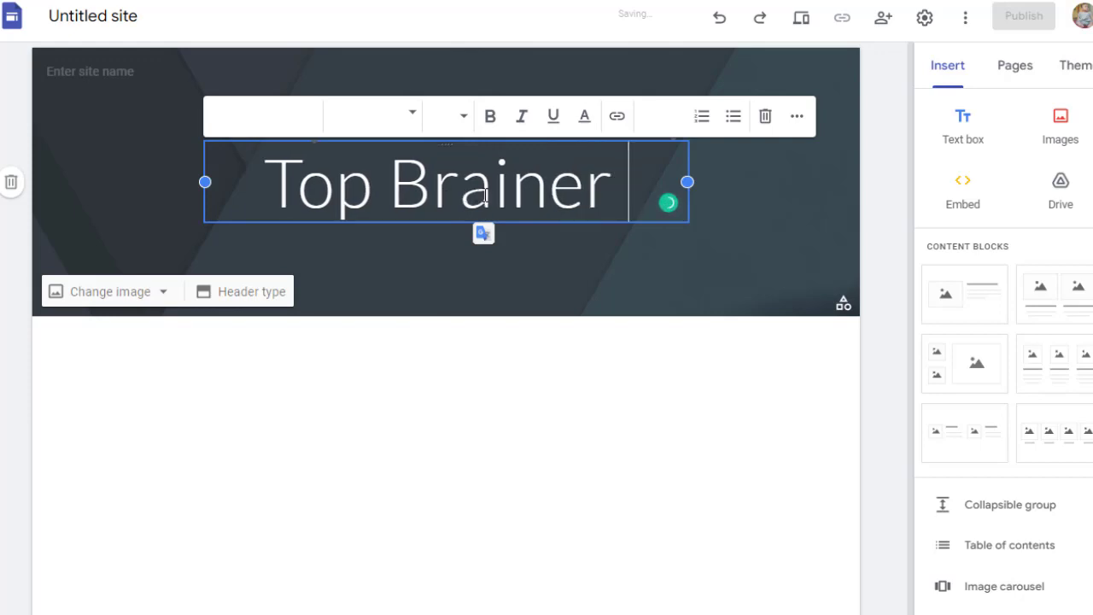
pyautogui.write('Can A')
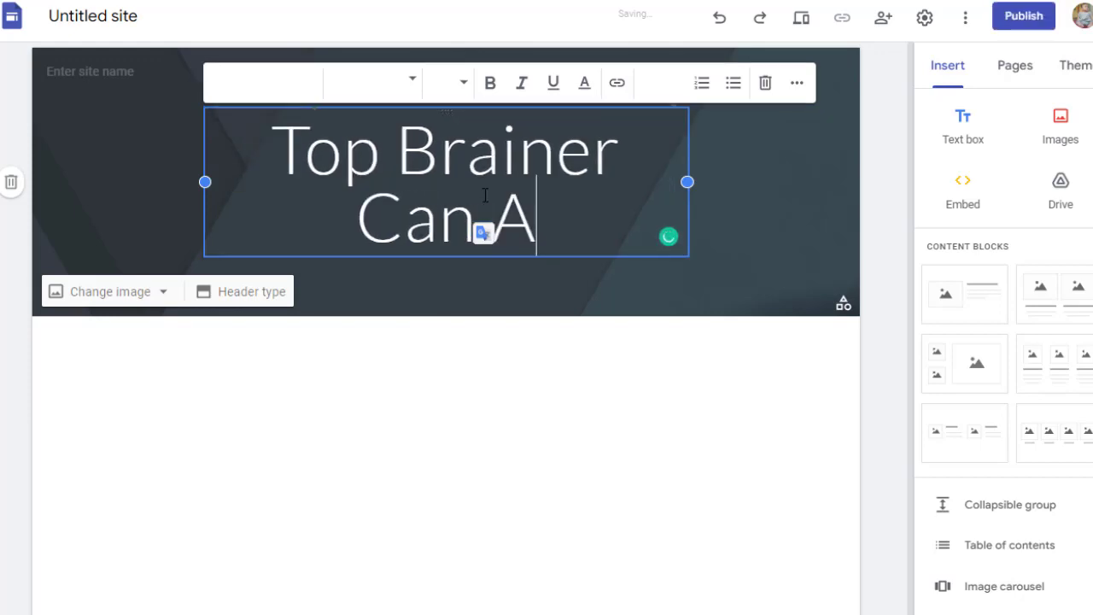
pyautogui.write('snwer T')
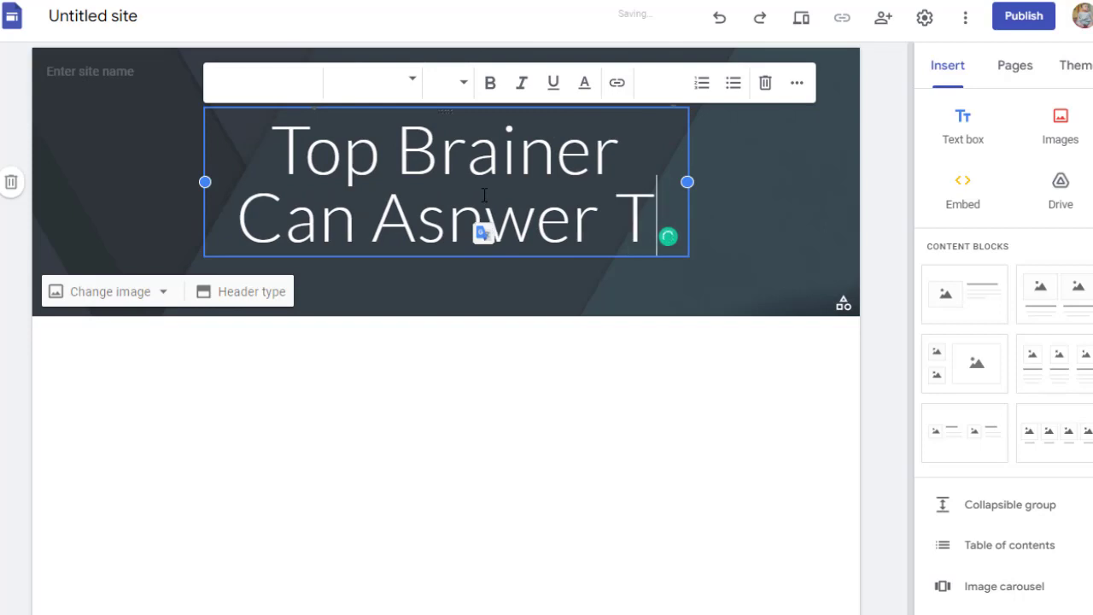
pyautogui.write('his Pu')
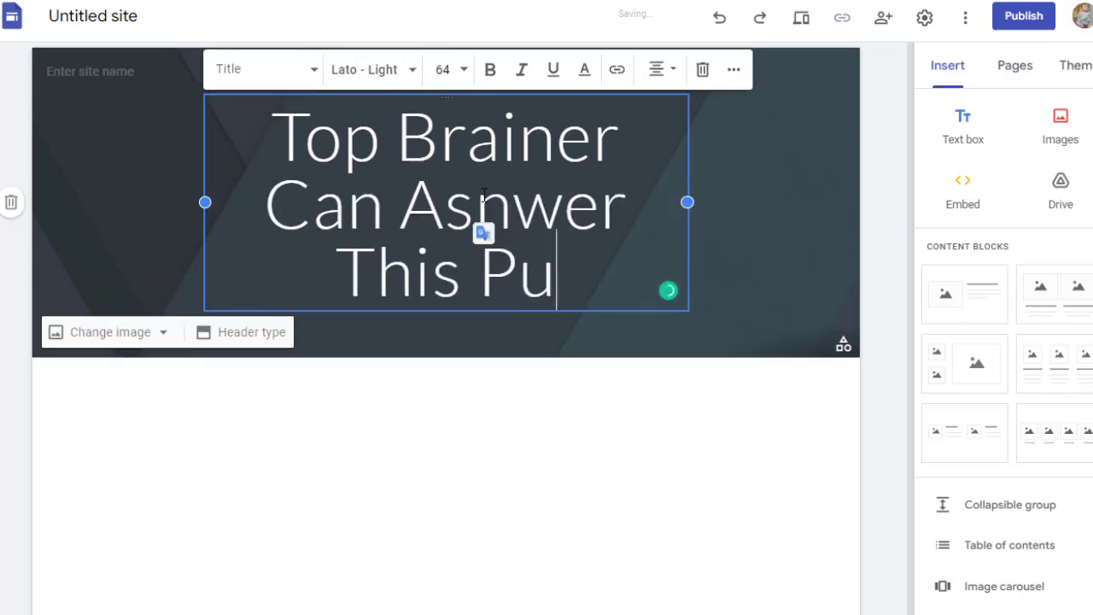
pyautogui.write('zz')
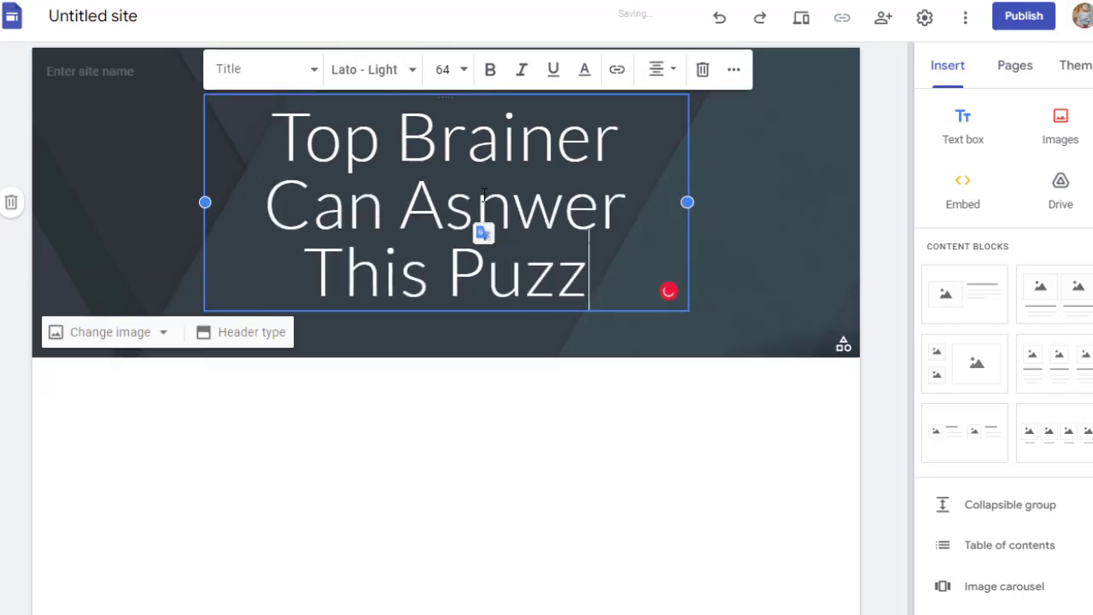
pyautogui.write('le')
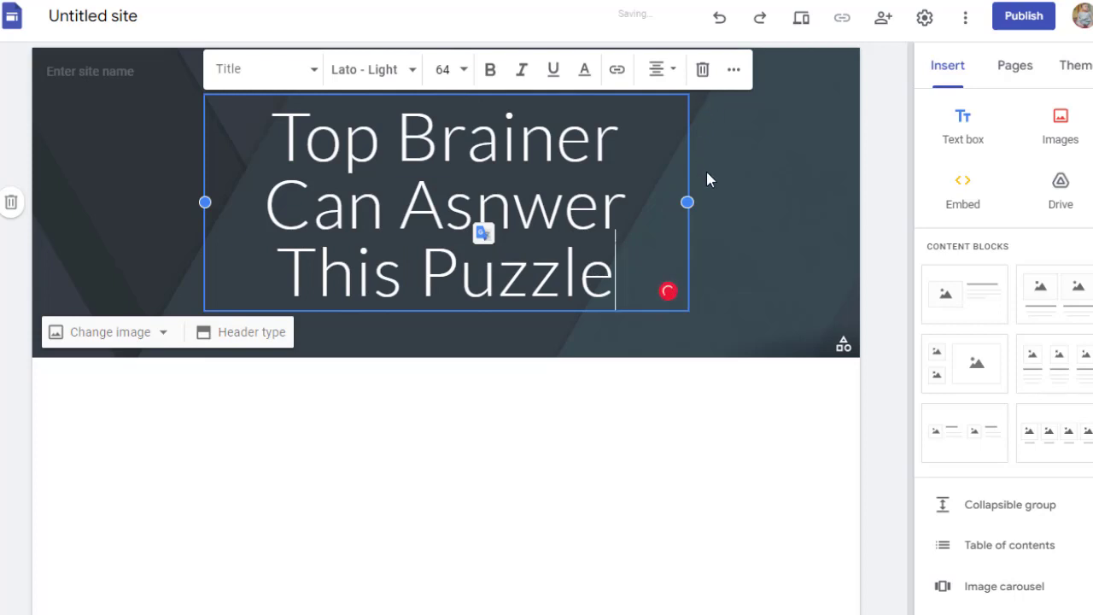
pyautogui.moveTo(687, 201); pyautogui.dragTo(750, 202)
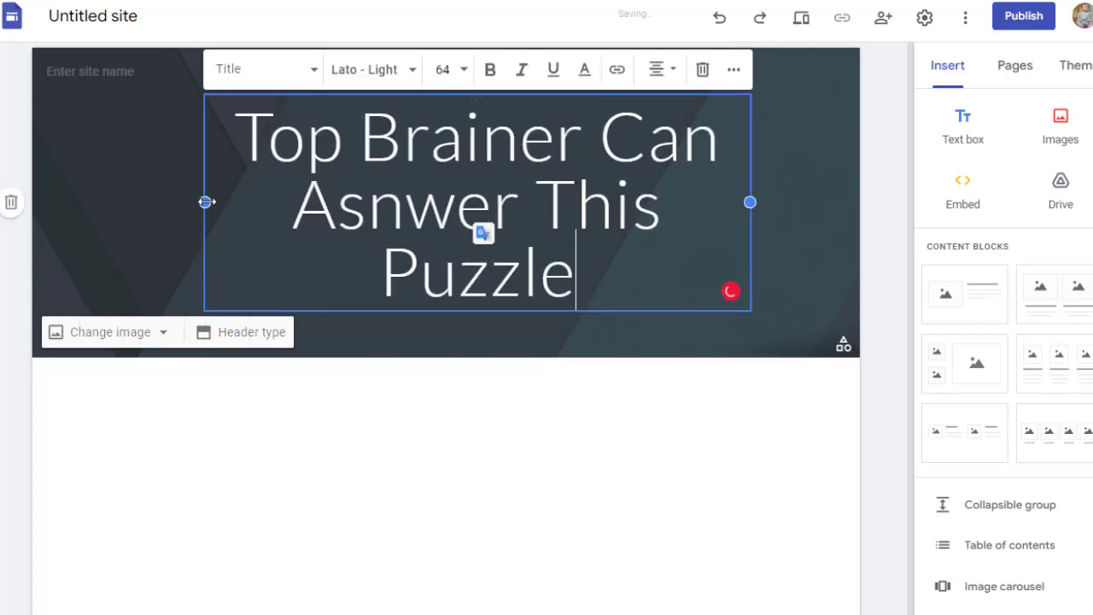
pyautogui.moveTo(206, 201); pyautogui.dragTo(80, 183)
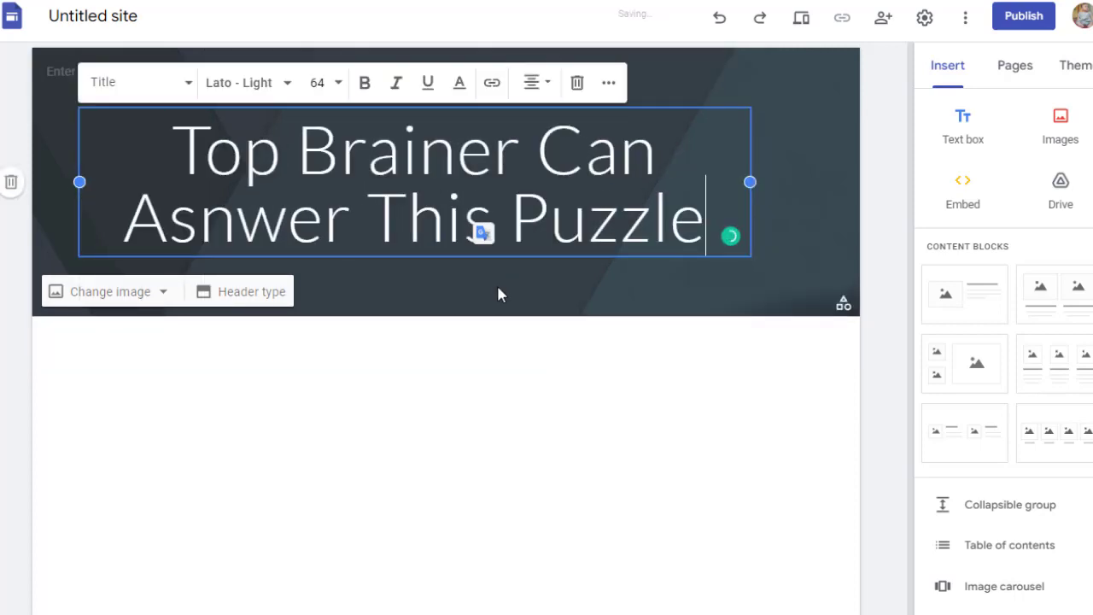
pyautogui.click(552, 300)
pyautogui.moveTo(589, 227); pyautogui.dragTo(621, 229)
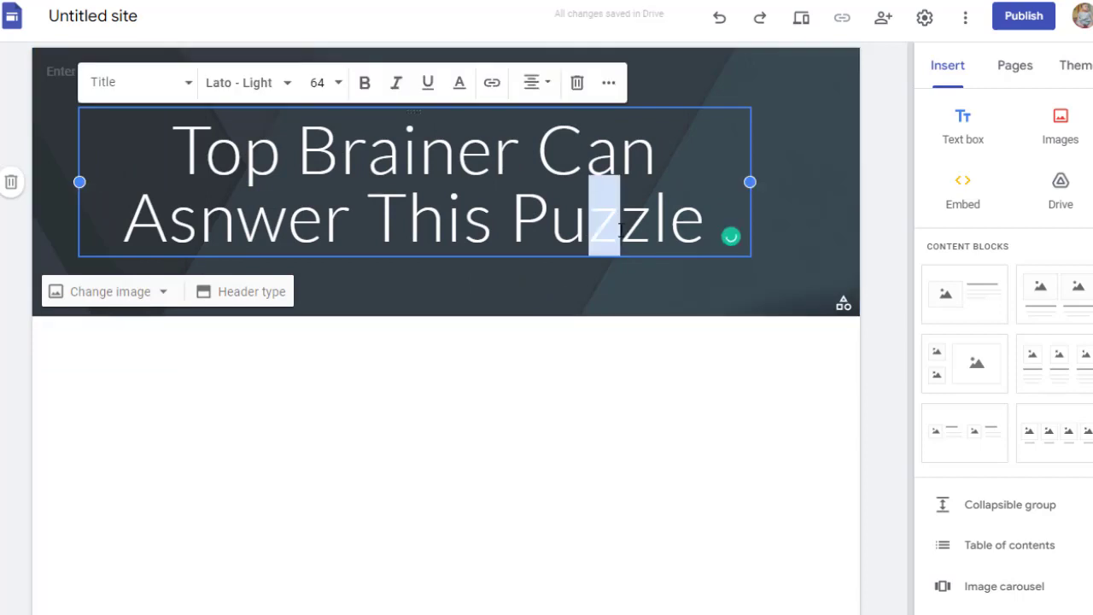
pyautogui.moveTo(762, 181)
pyautogui.mouseDown()
pyautogui.moveTo(771, 190)
pyautogui.moveTo(749, 183)
pyautogui.mouseUp()
pyautogui.click(728, 307)
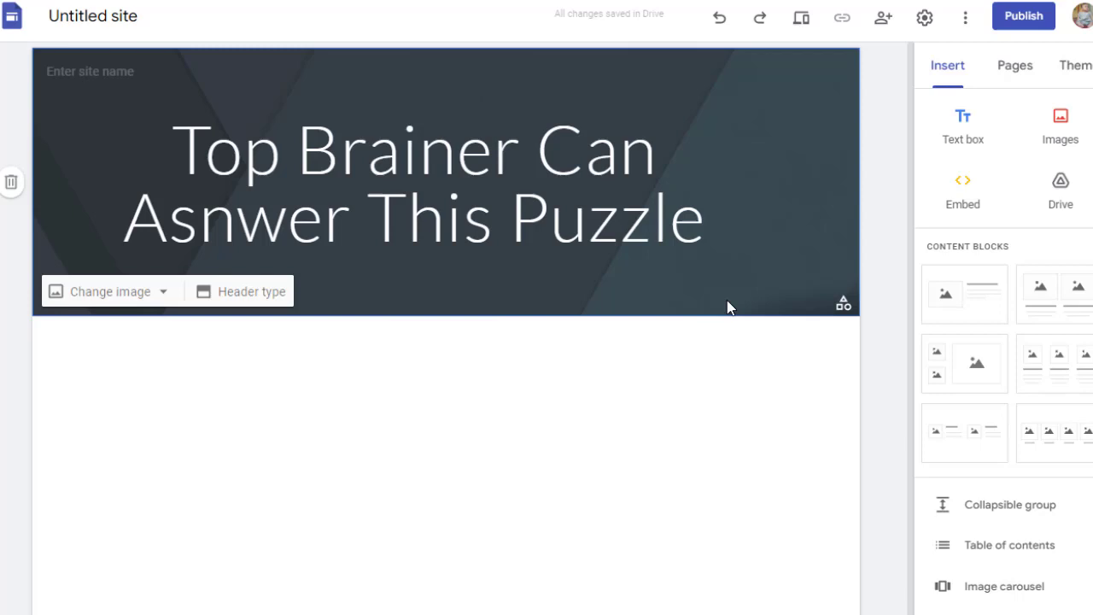
pyautogui.click(748, 349)
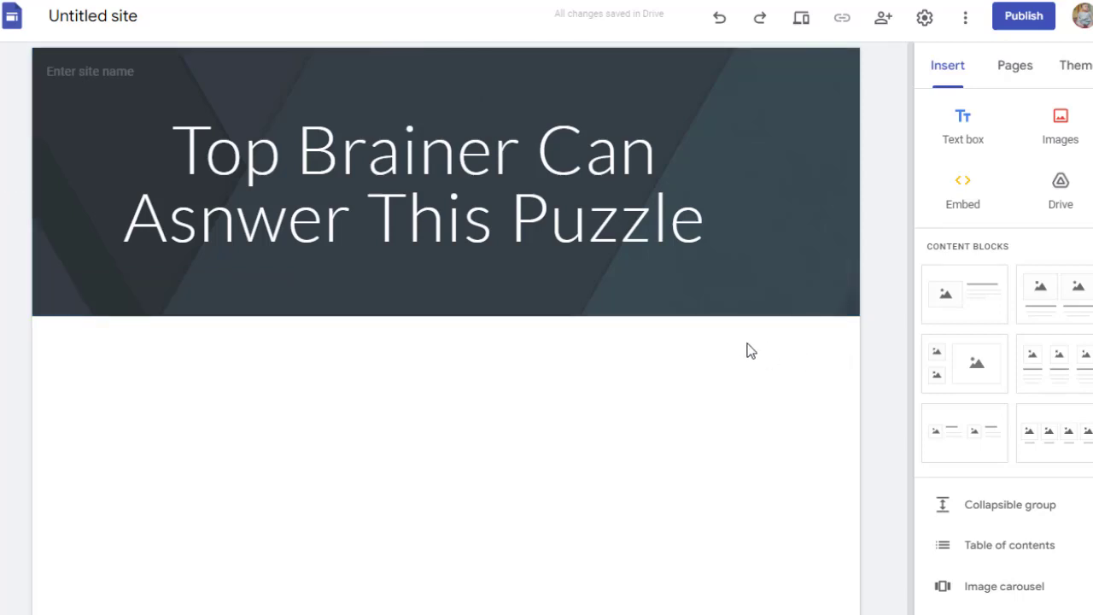
# Step: Add the line 'Your First Challenge Start Here!' below the header, bold, centred, size 24
pyautogui.click(962, 139)
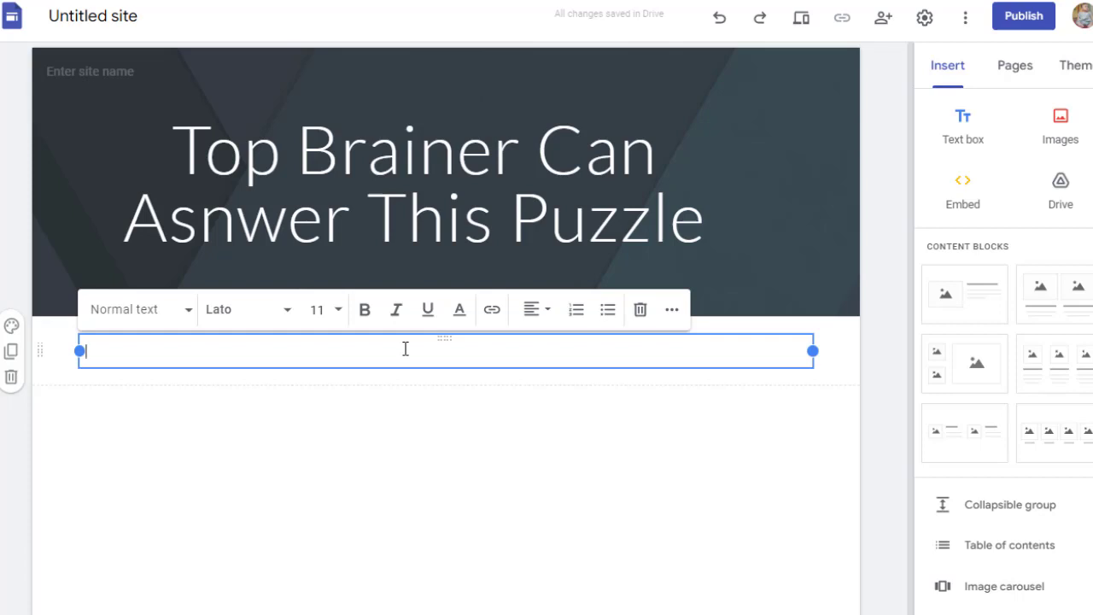
pyautogui.write('Your First')
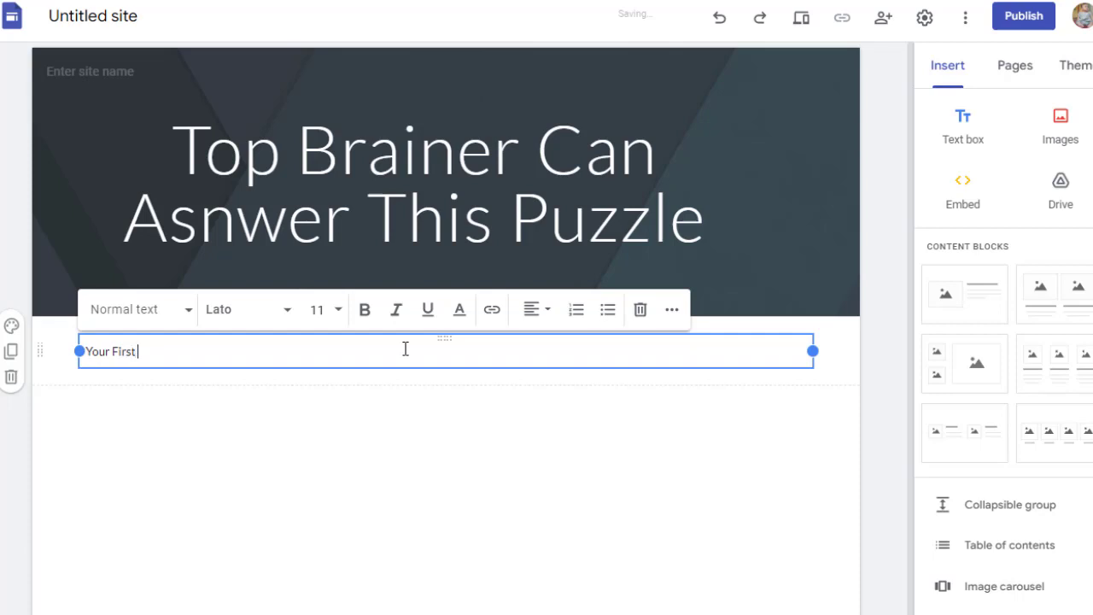
pyautogui.write(' Challenge Start Here')
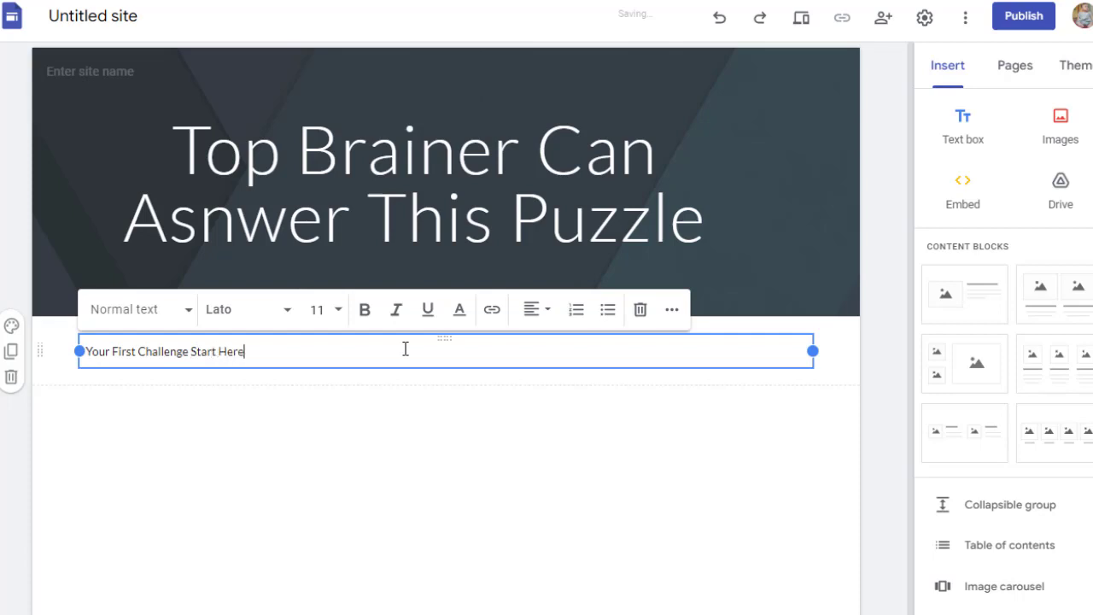
pyautogui.write('!')
pyautogui.tripleClick(324, 361)
pyautogui.click(361, 311)
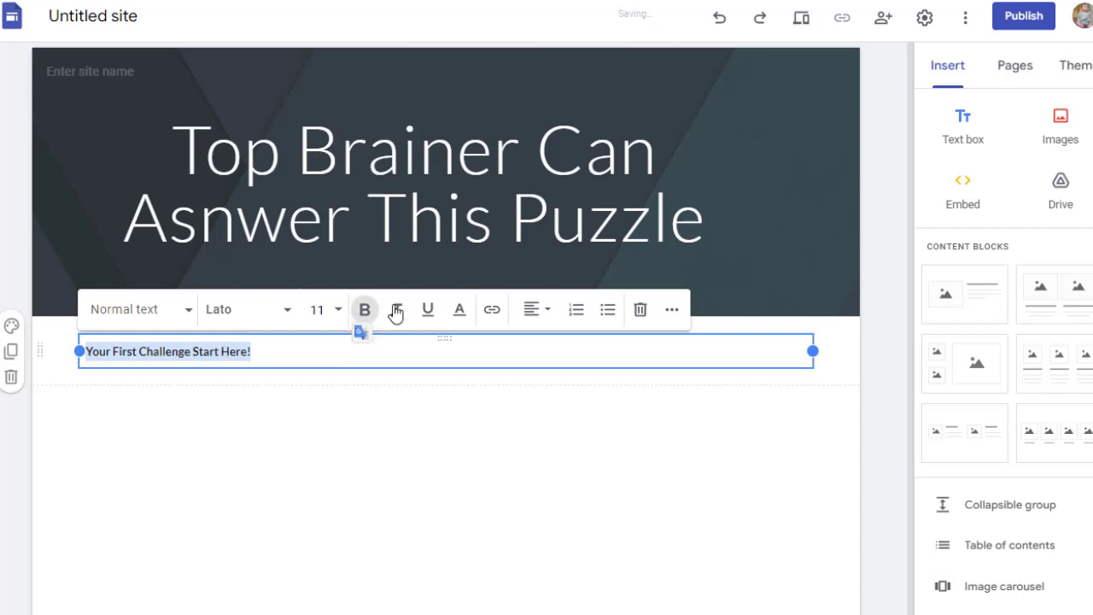
pyautogui.click(535, 316)
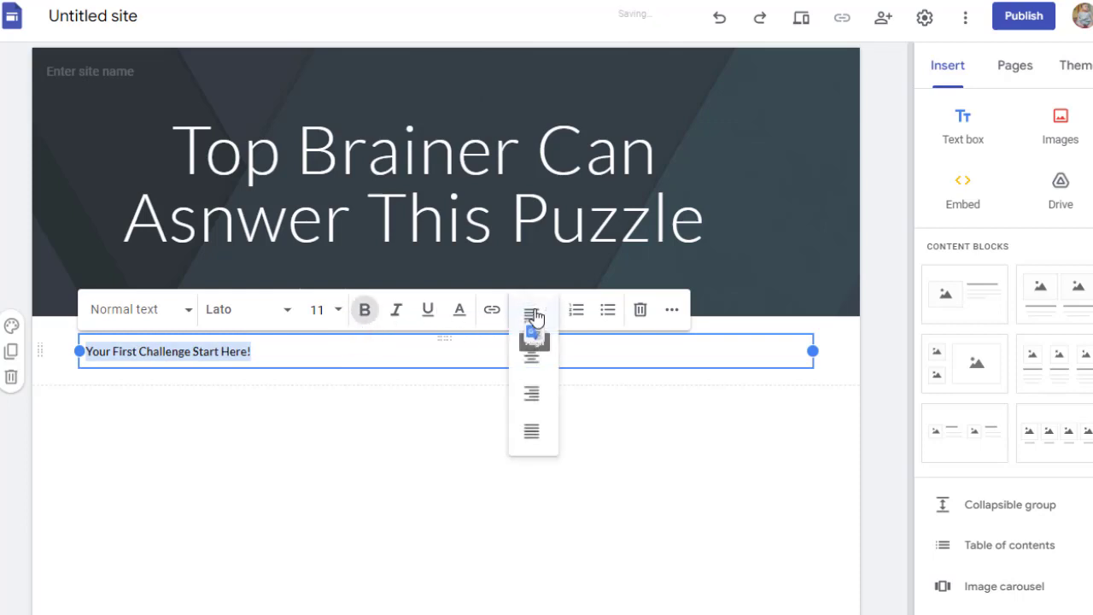
pyautogui.click(535, 362)
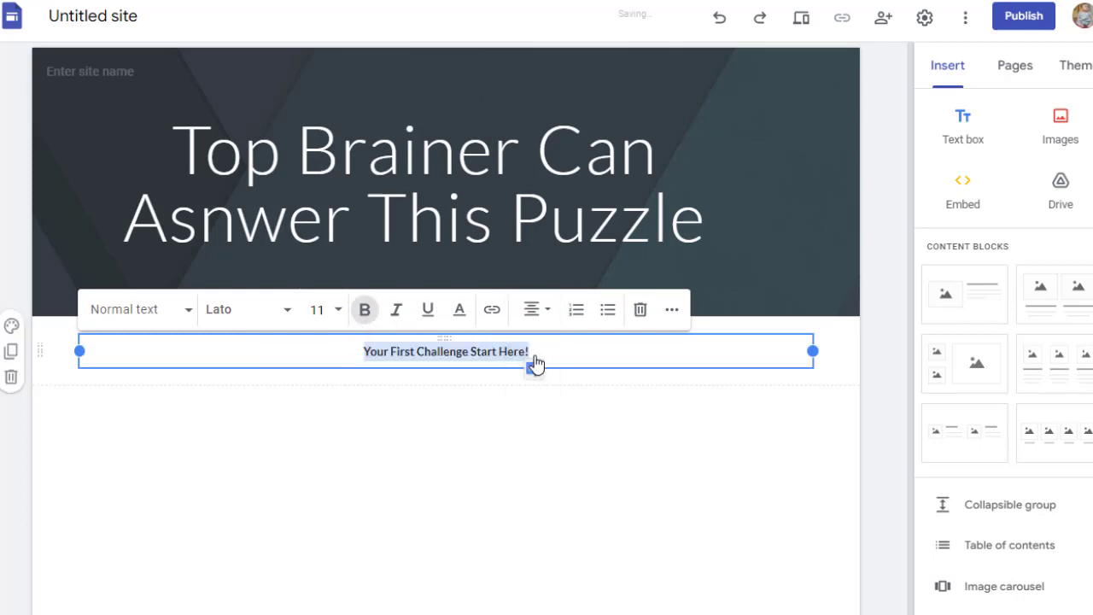
pyautogui.click(335, 310)
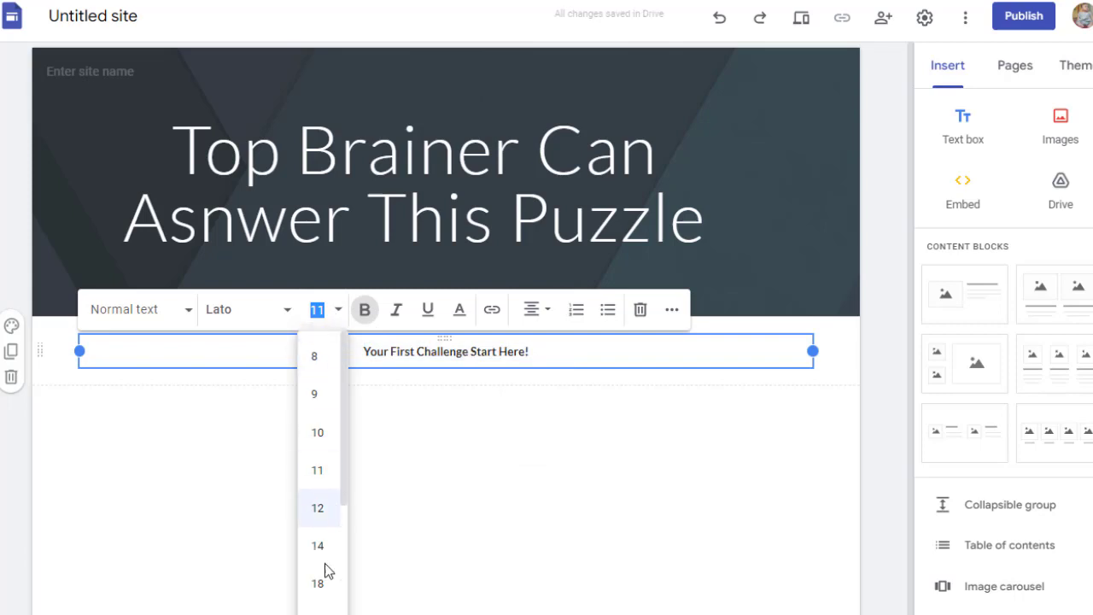
pyautogui.click(318, 610)
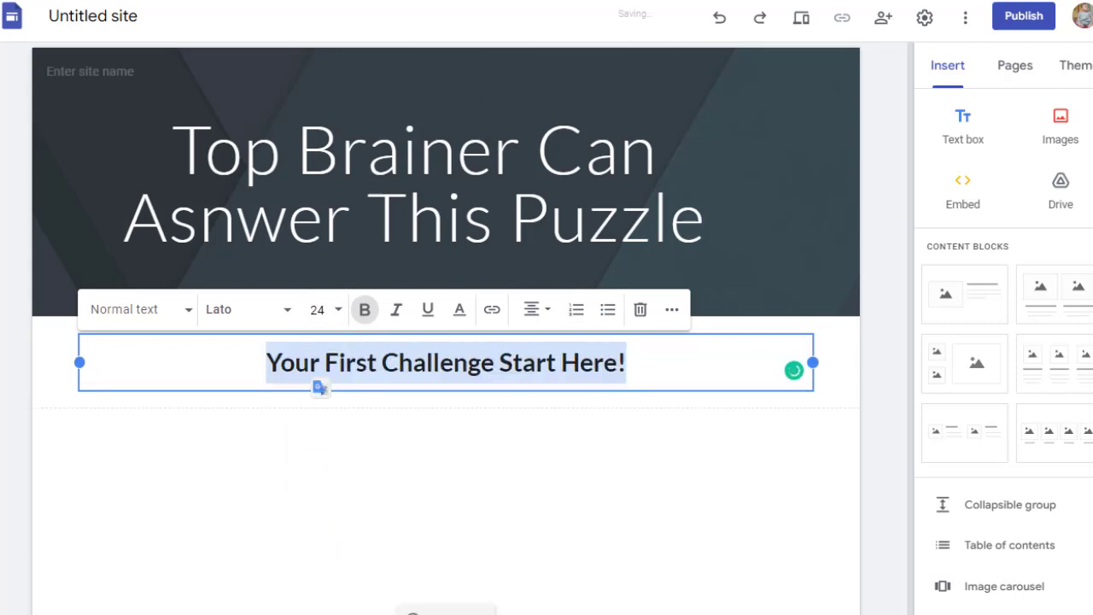
pyautogui.click(532, 547)
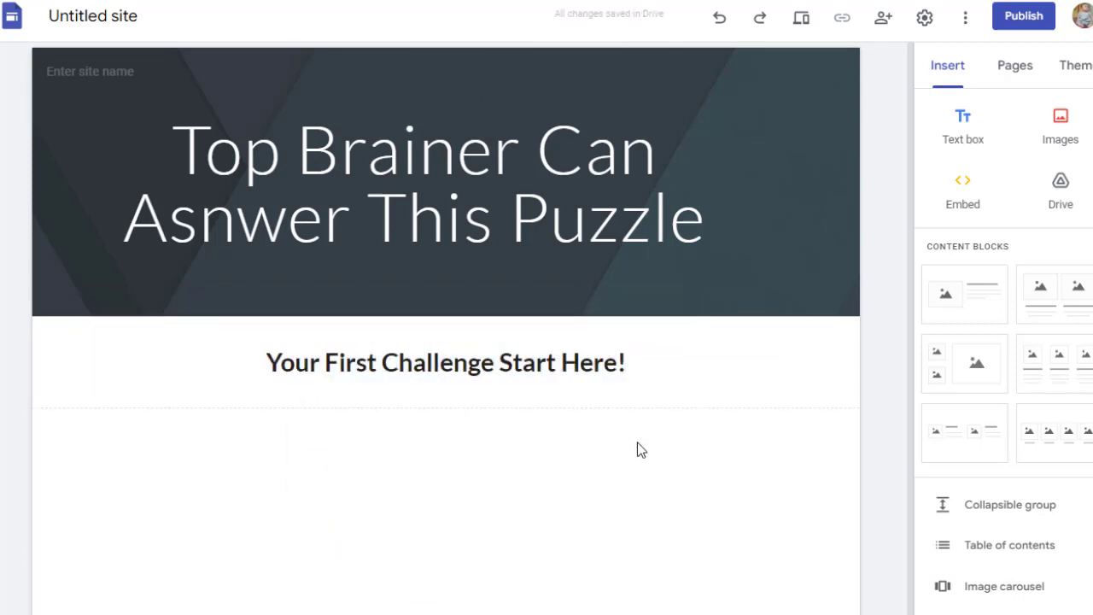
pyautogui.click(1060, 135)
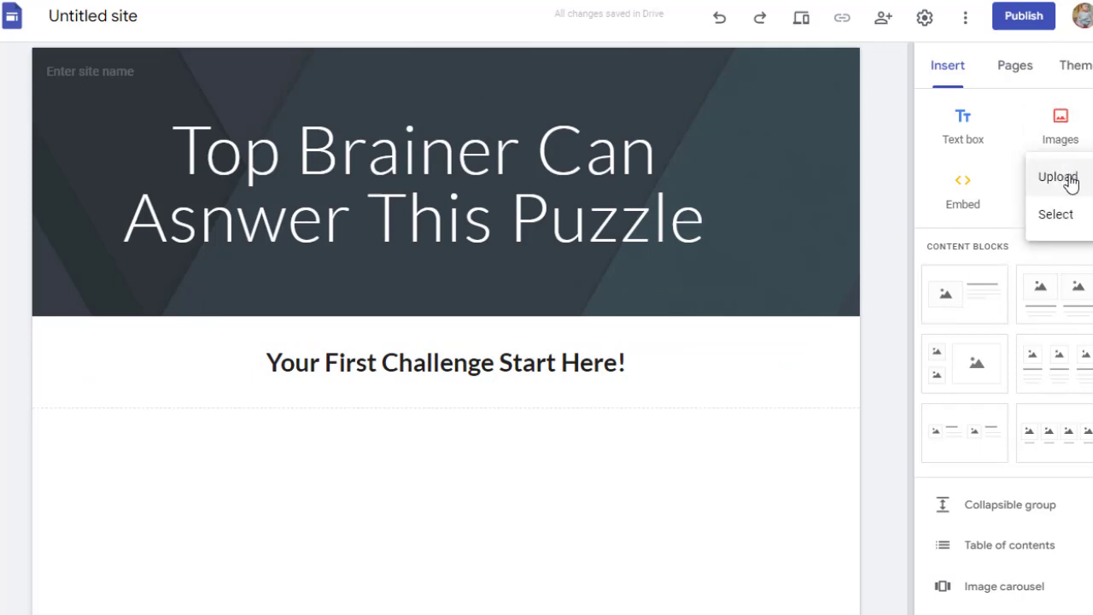
# Step: Upload the Desktop image 'Screenshot' into the page below the heading
pyautogui.click(1063, 178)
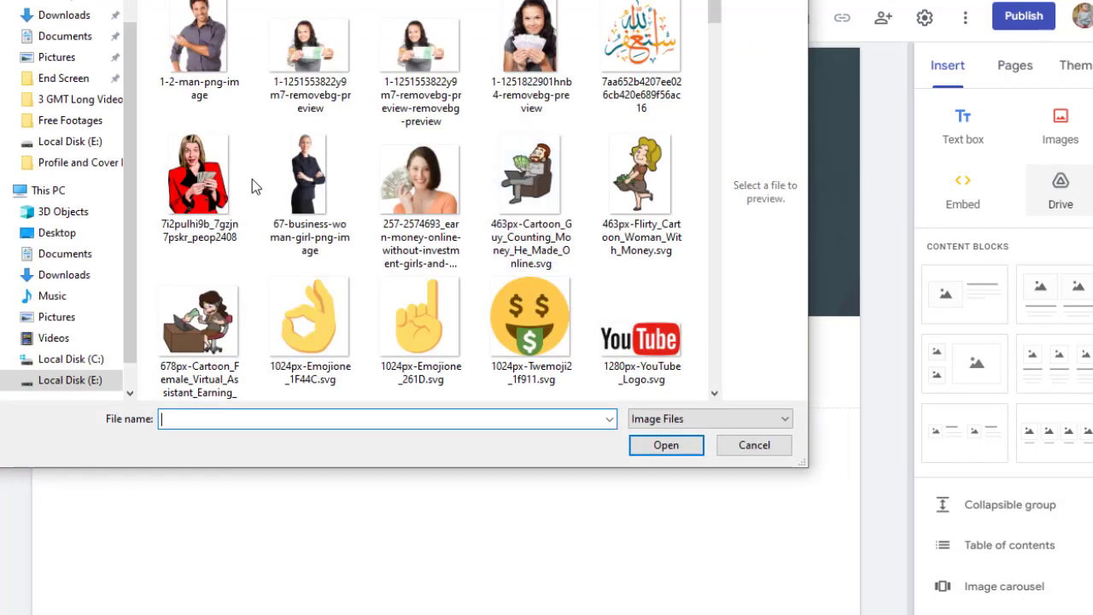
pyautogui.click(61, 234)
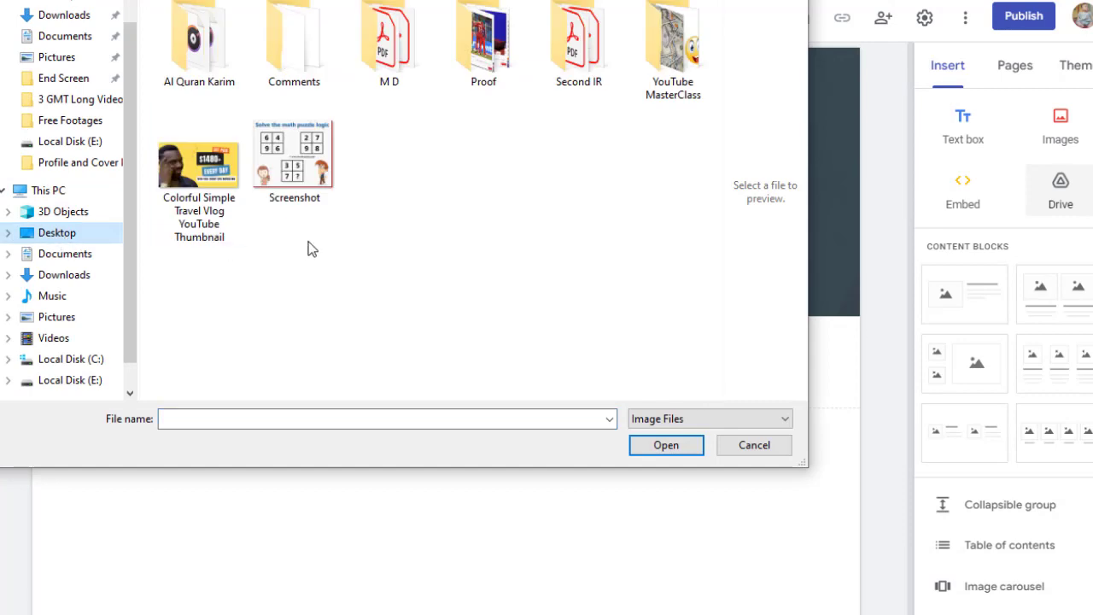
pyautogui.doubleClick(316, 161)
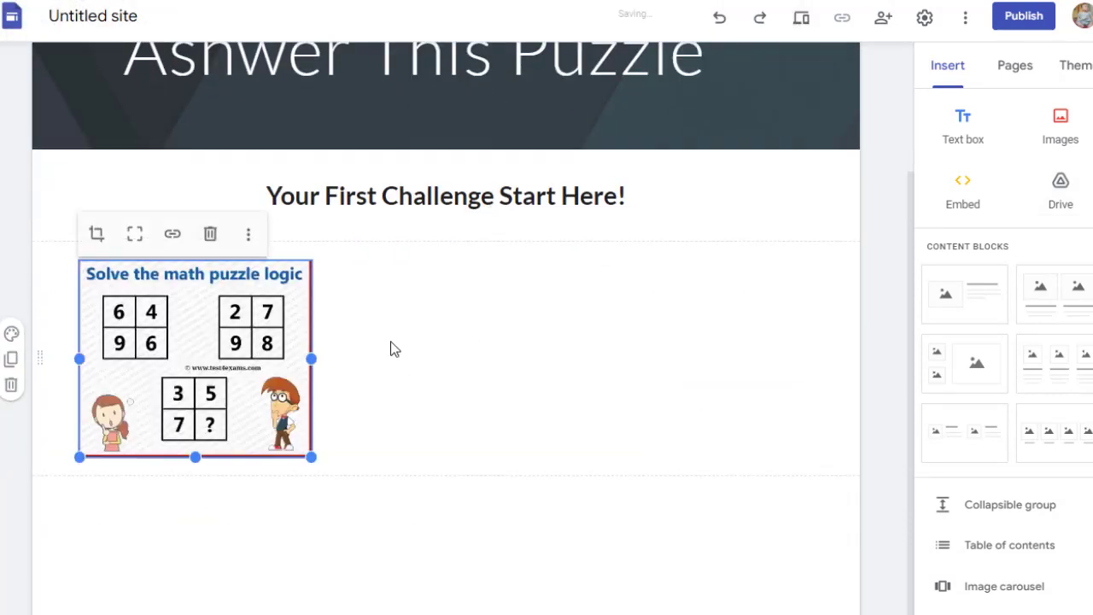
# Step: Enlarge the puzzle image to show the whole puzzle and centre it in its section
pyautogui.moveTo(310, 455); pyautogui.dragTo(498, 509)
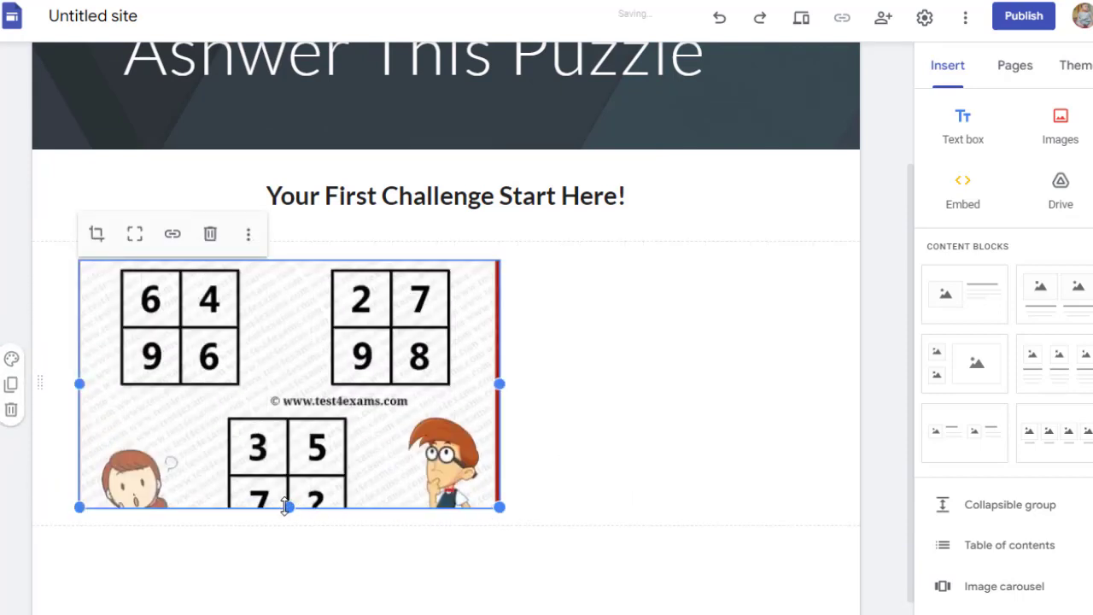
pyautogui.moveTo(287, 525)
pyautogui.mouseDown()
pyautogui.moveTo(274, 613)
pyautogui.moveTo(288, 504)
pyautogui.mouseUp()
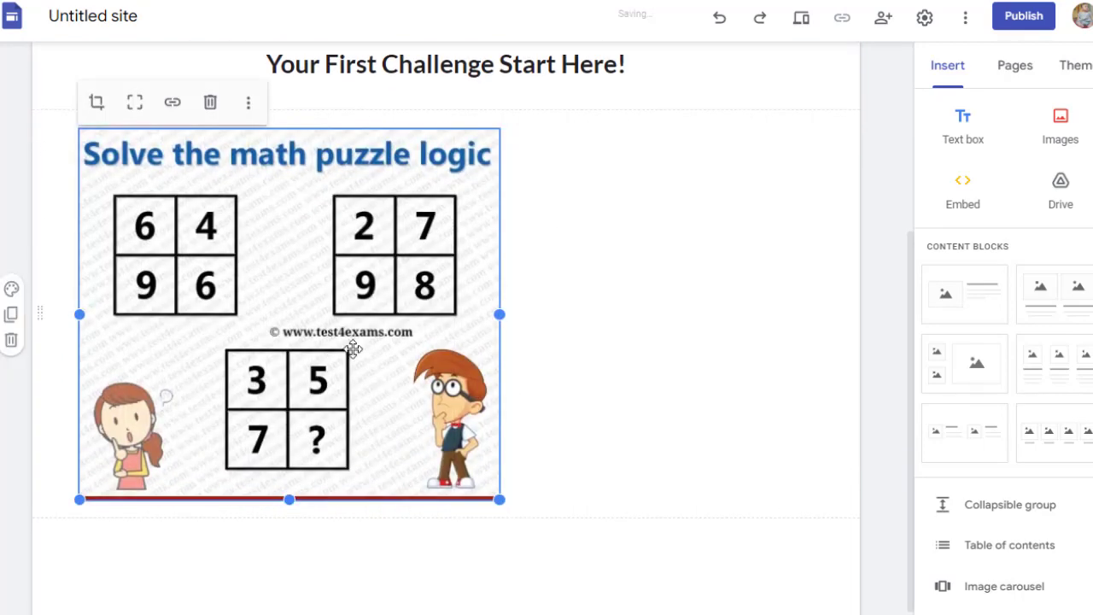
pyautogui.moveTo(393, 340); pyautogui.dragTo(479, 323)
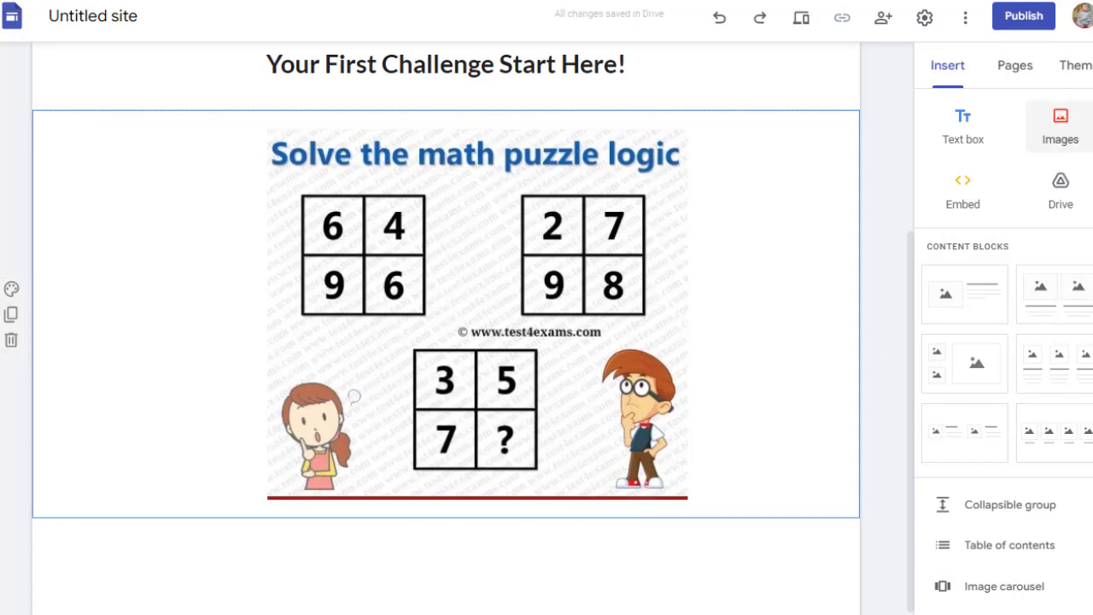
pyautogui.scroll(-1, 1004, 346)
pyautogui.scroll(1, 1004, 346)
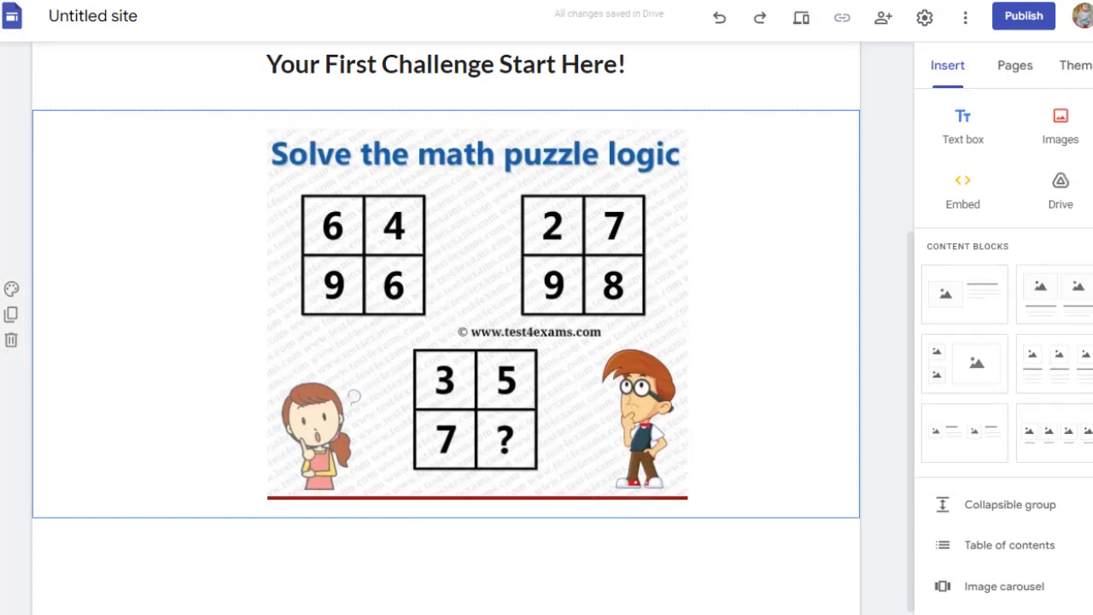
pyautogui.scroll(-1, 910, 316)
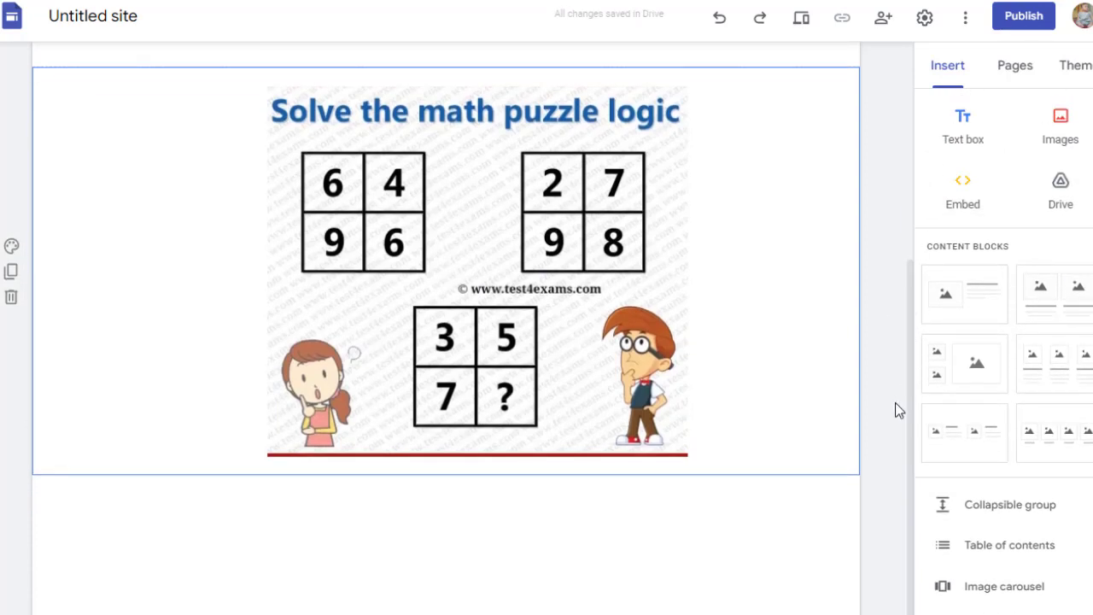
# Step: Add a text box below the puzzle reading 'If you are smart Enough To Answer Correctly Click Here!'
pyautogui.click(977, 133)
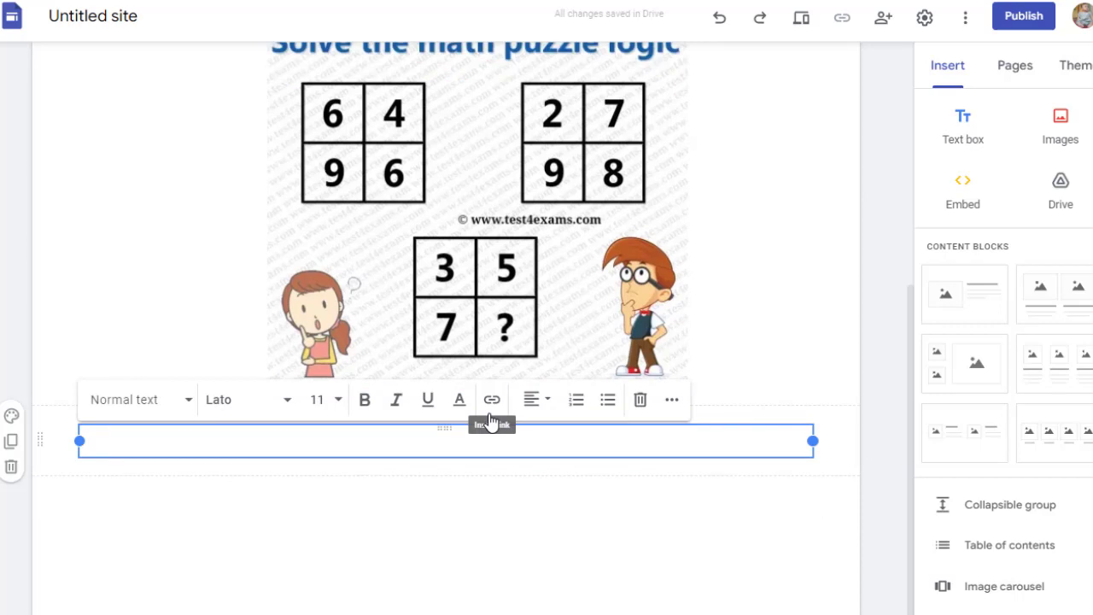
pyautogui.write('If you are smart Enough')
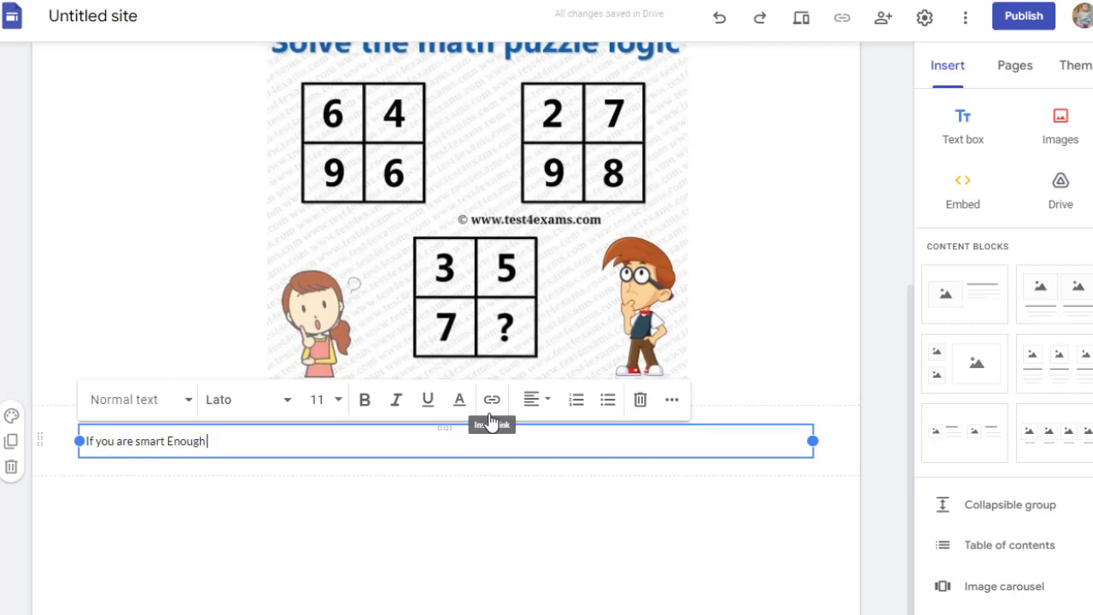
pyautogui.write('To Answer Correctly Click Here')
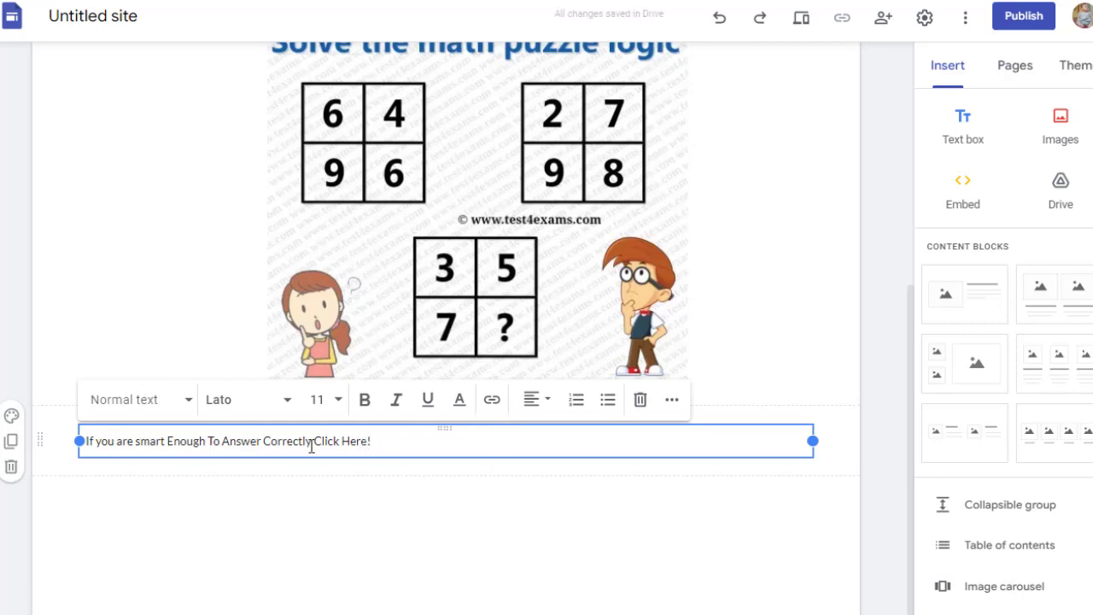
# Step: Make the line bold and centred, settling on font size 24 after trying 36 and 30
pyautogui.tripleClick(366, 443)
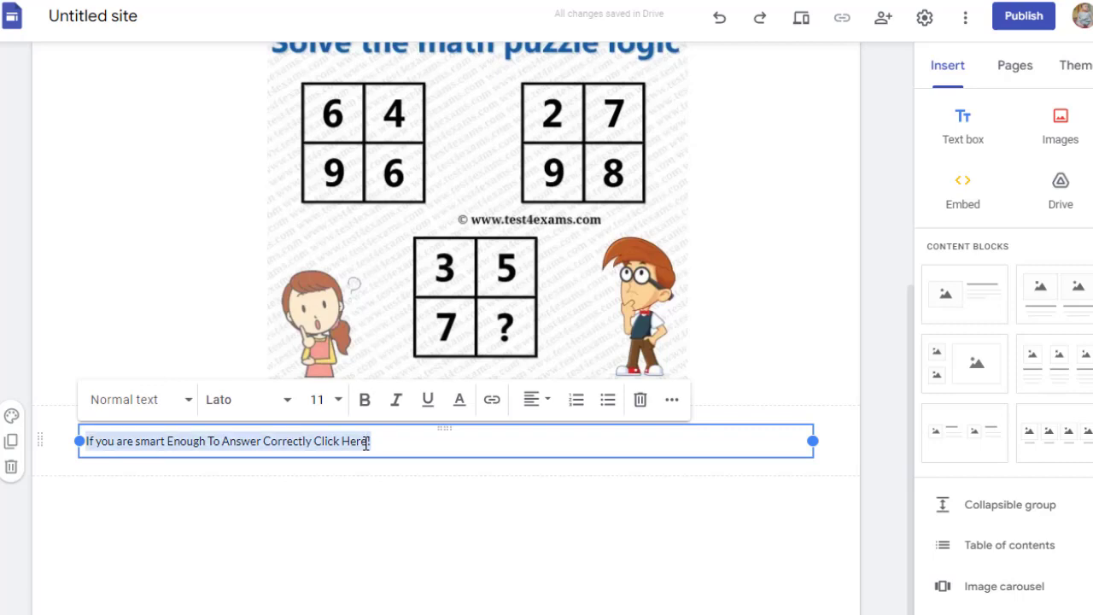
pyautogui.click(366, 401)
pyautogui.click(547, 400)
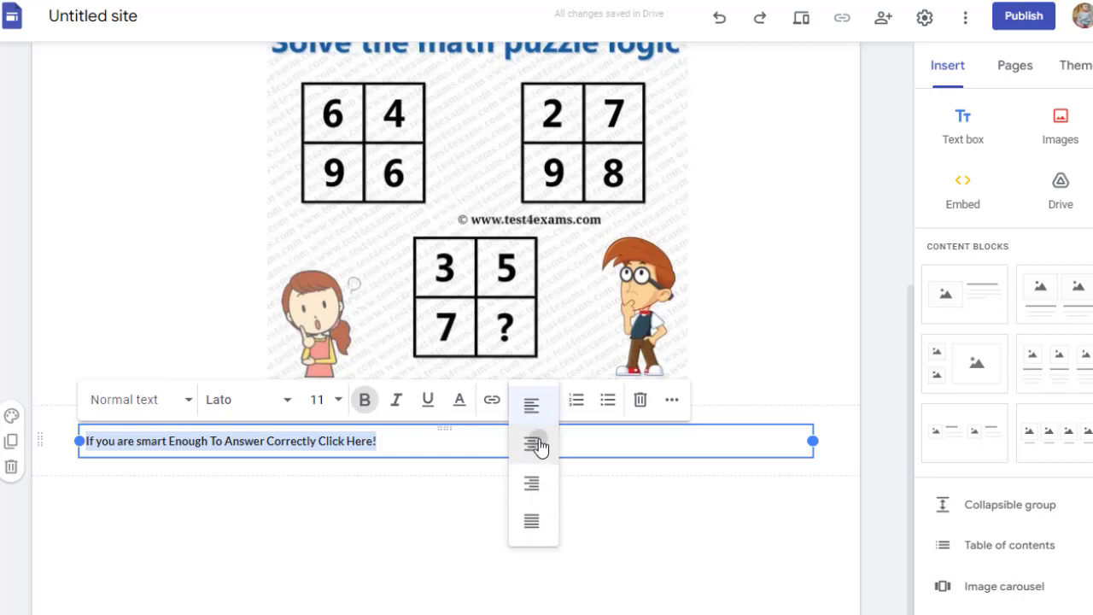
pyautogui.click(538, 444)
pyautogui.click(333, 400)
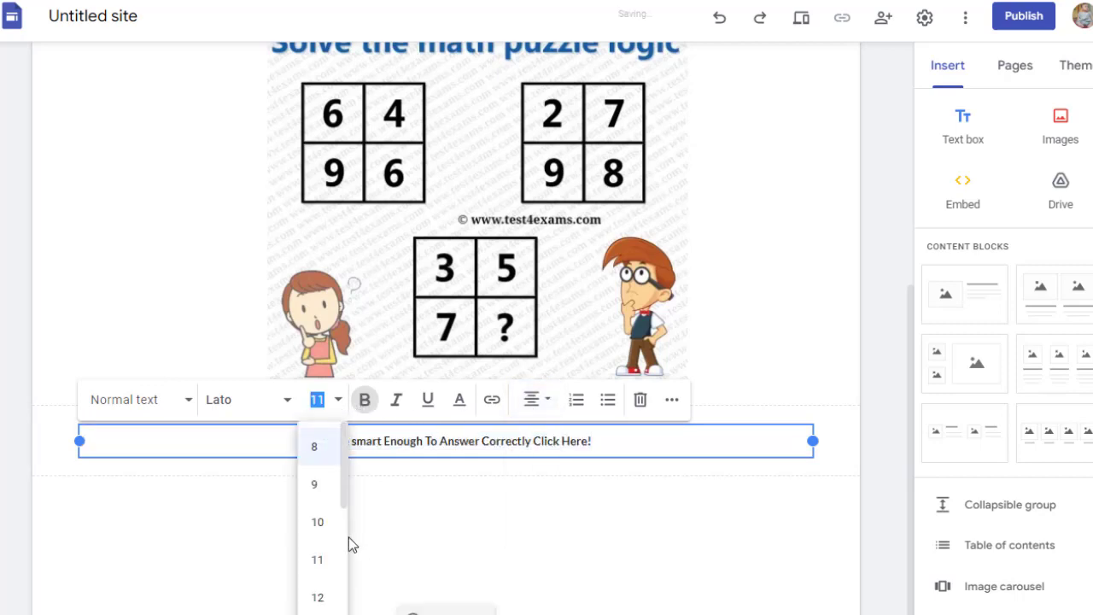
pyautogui.moveTo(341, 501); pyautogui.dragTo(340, 583)
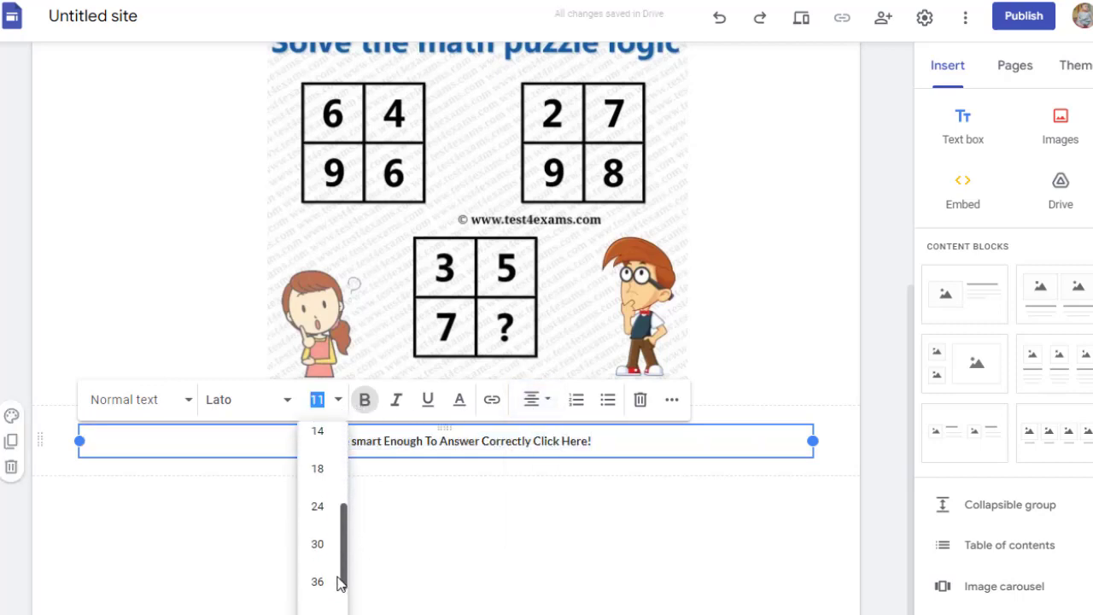
pyautogui.click(325, 582)
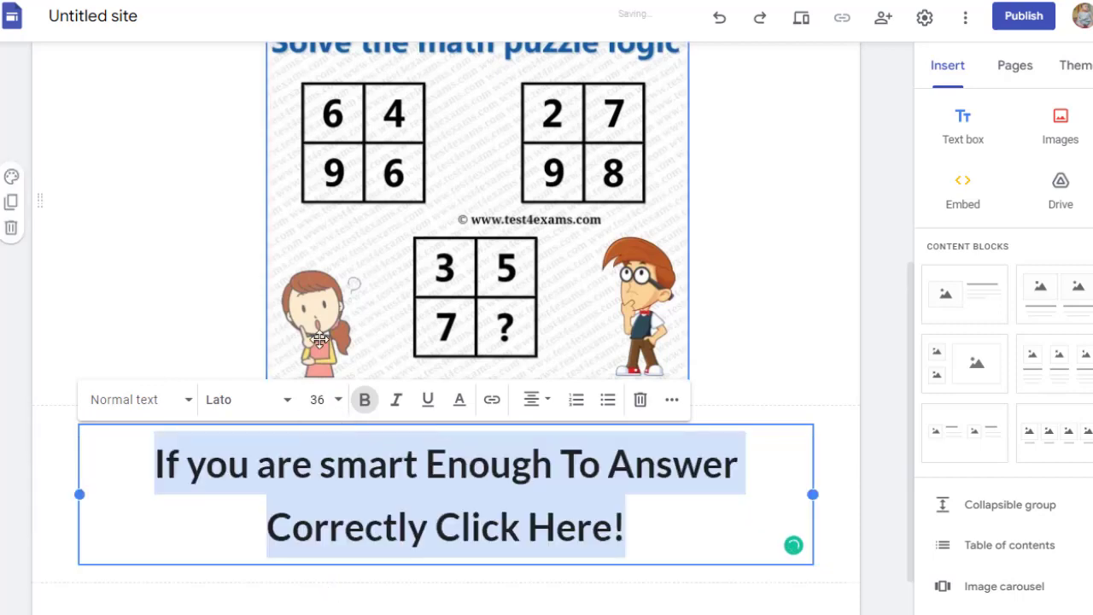
pyautogui.click(338, 400)
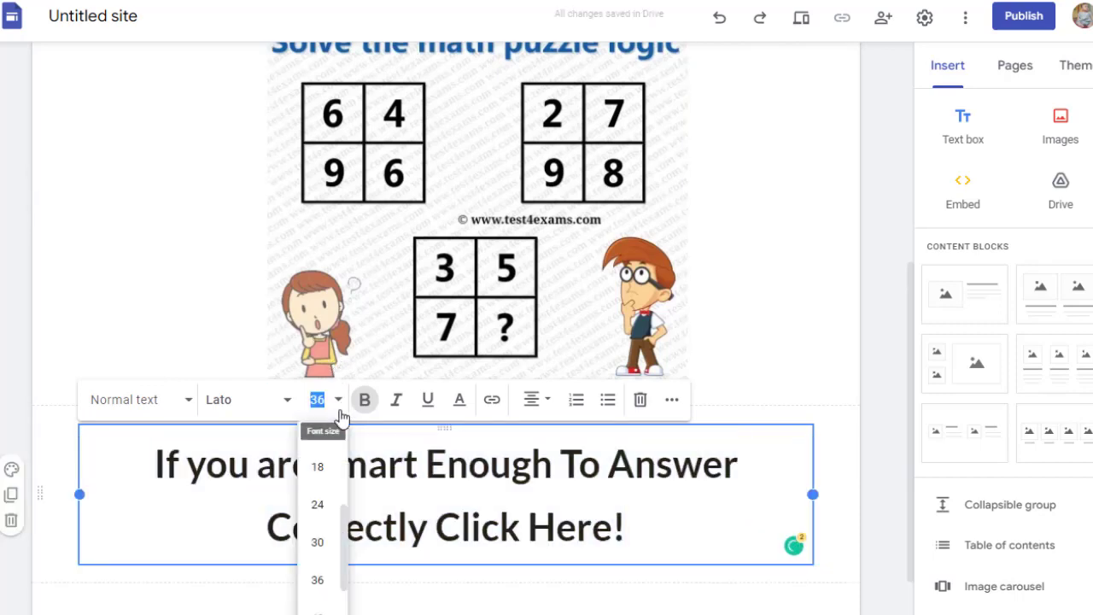
pyautogui.click(322, 546)
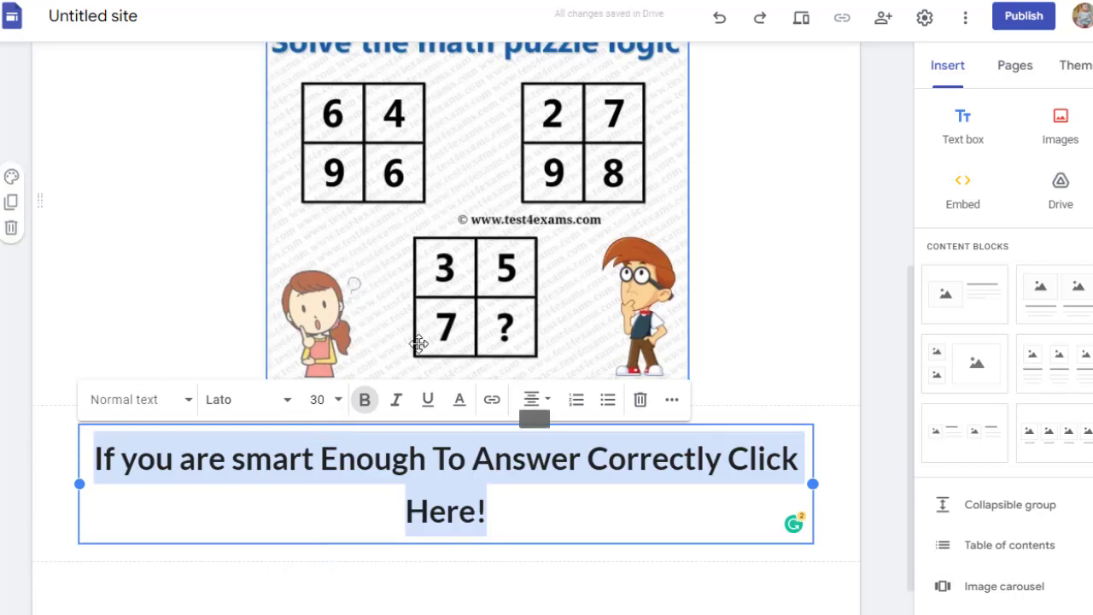
pyautogui.click(331, 399)
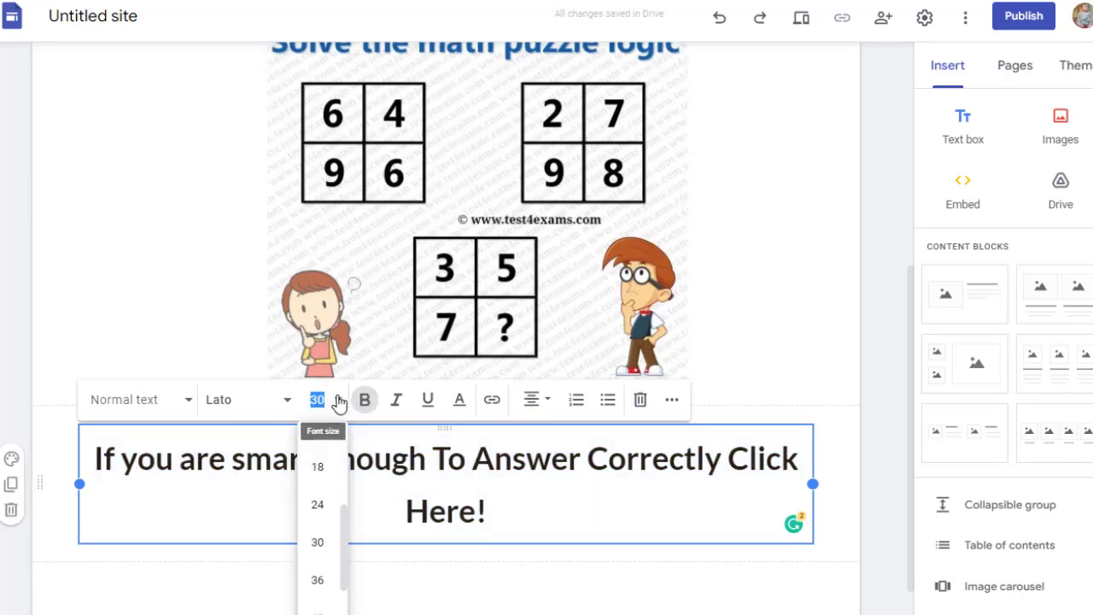
pyautogui.click(317, 508)
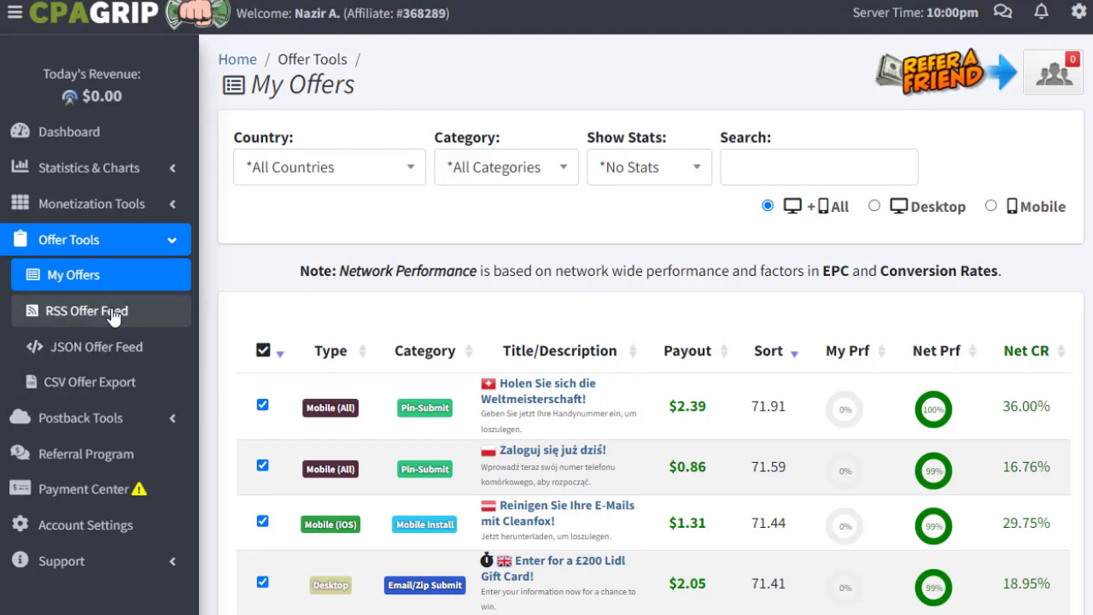
# Step: Create a new URL locker from the URL / File Lockers page, accepting the Terms of Service
pyautogui.click(126, 212)
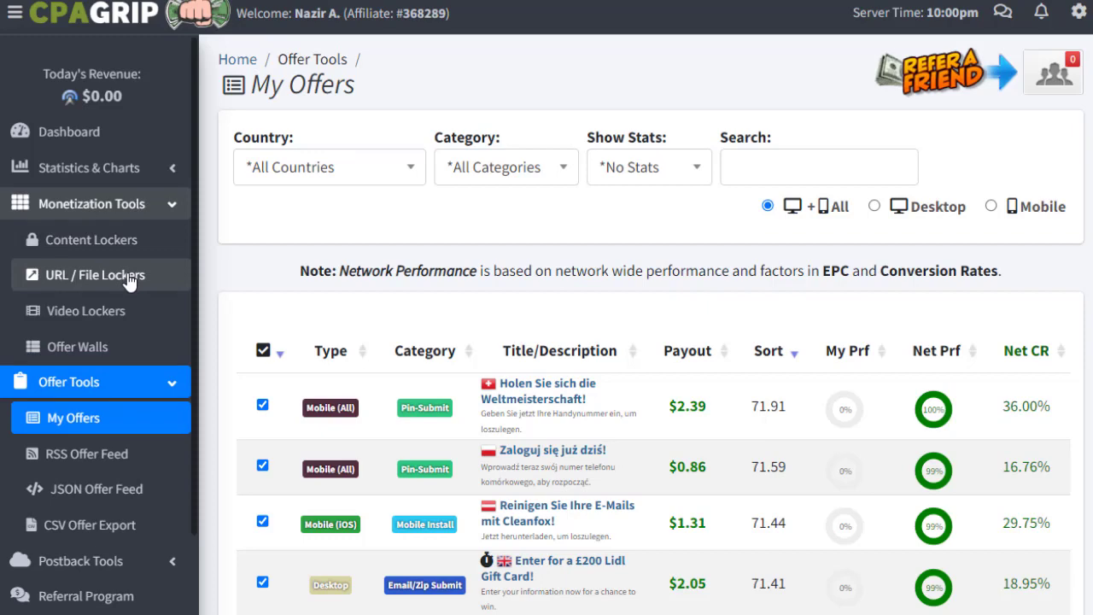
pyautogui.click(128, 276)
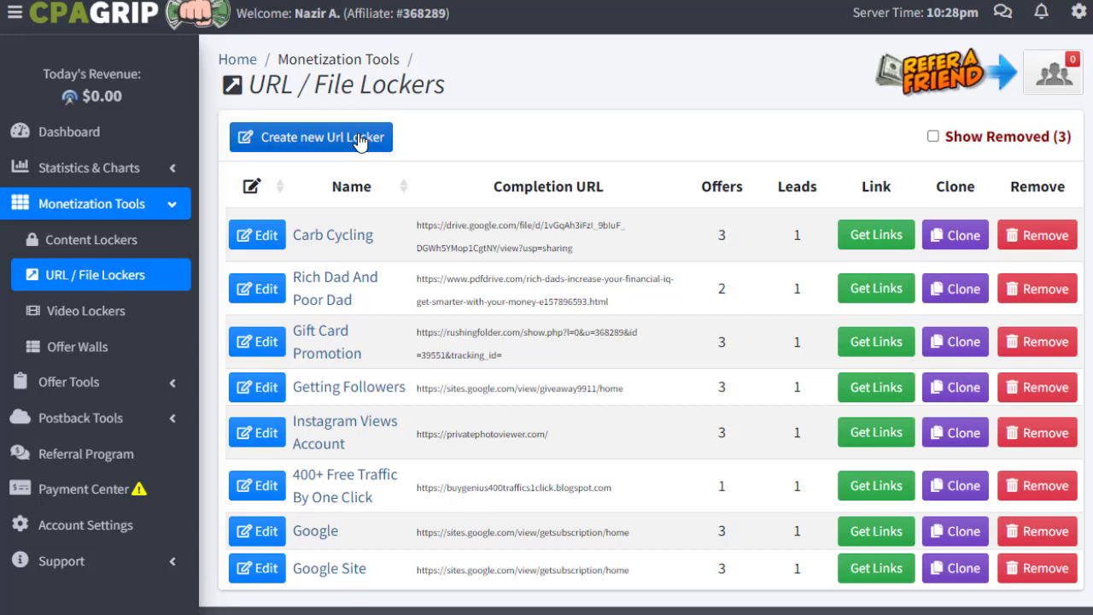
pyautogui.click(359, 143)
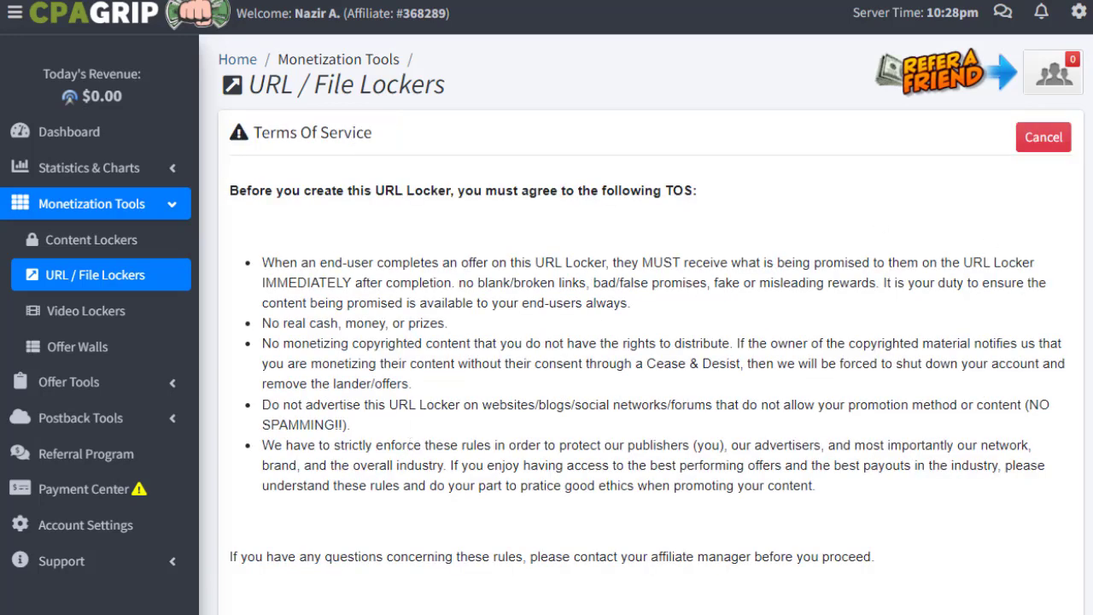
pyautogui.scroll(-3, 500, 406)
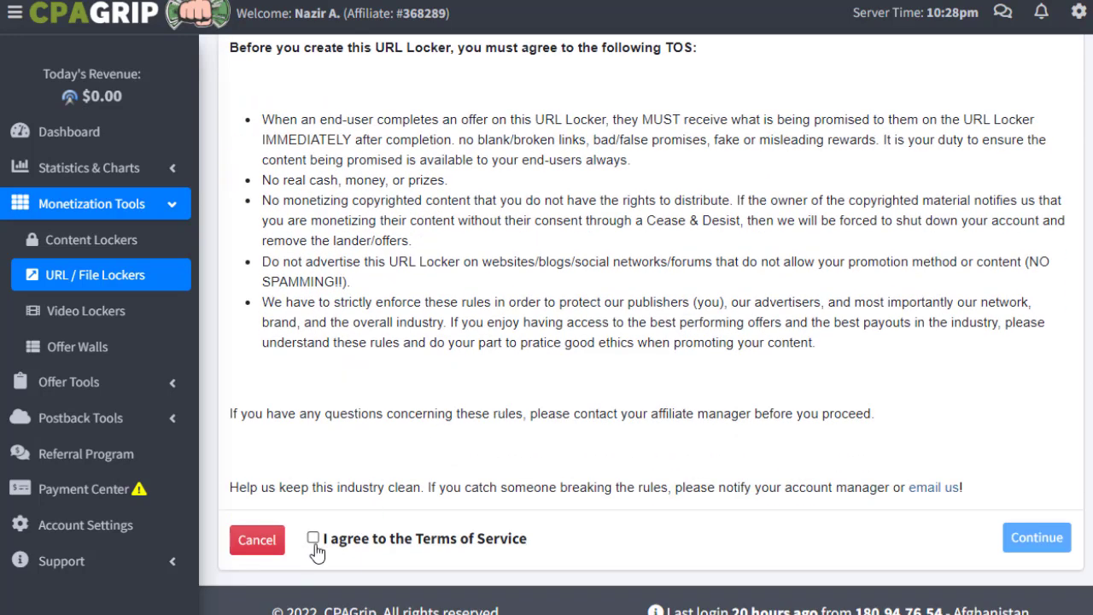
pyautogui.click(313, 538)
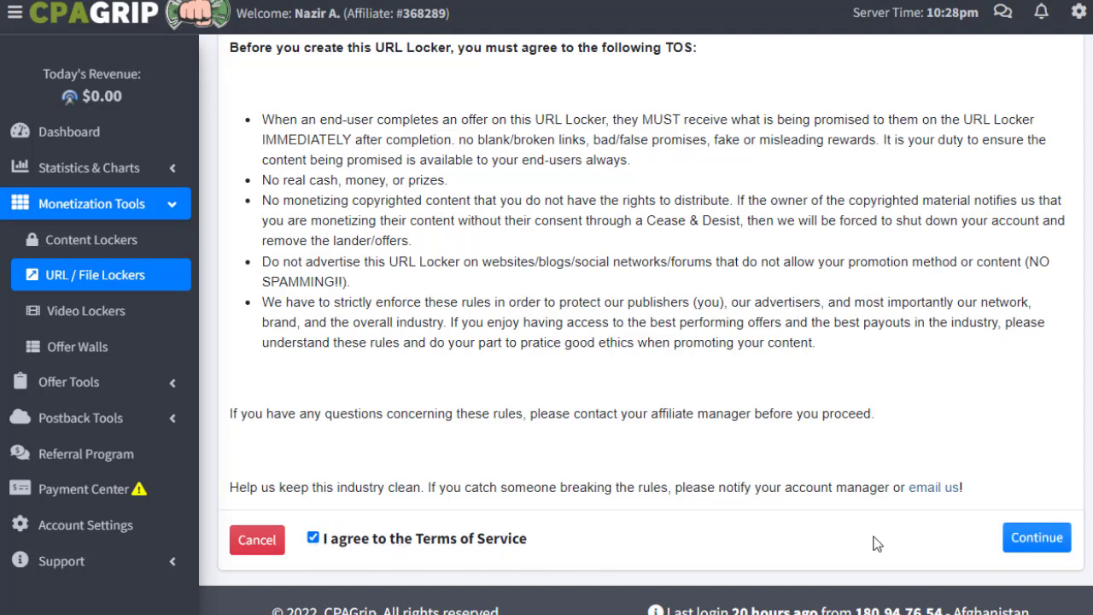
pyautogui.click(1037, 537)
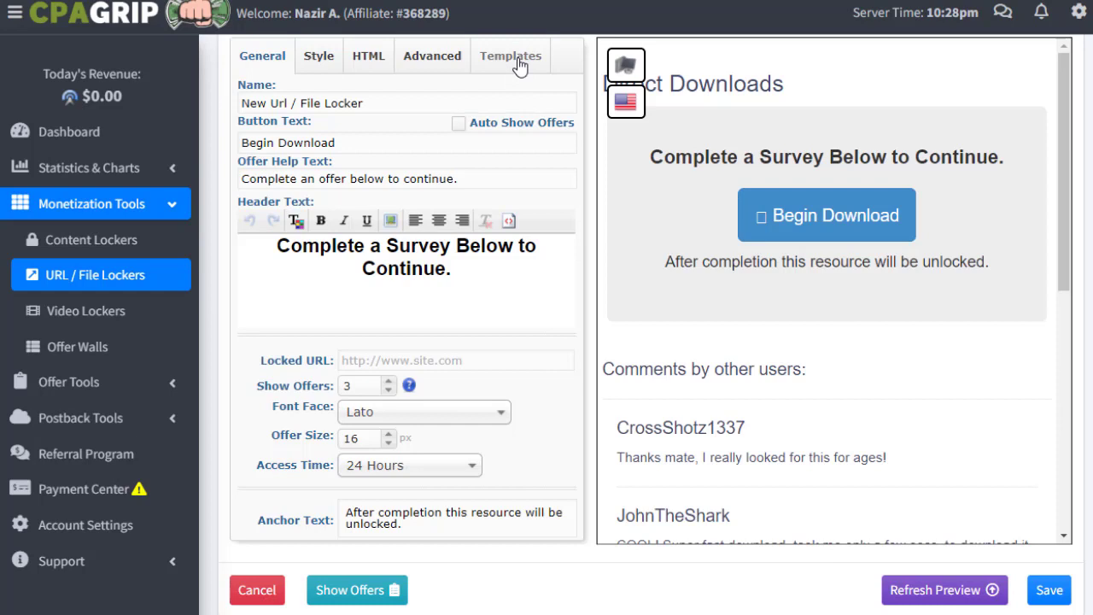
# Step: Apply the Human Verification design from the locker templates
pyautogui.click(517, 65)
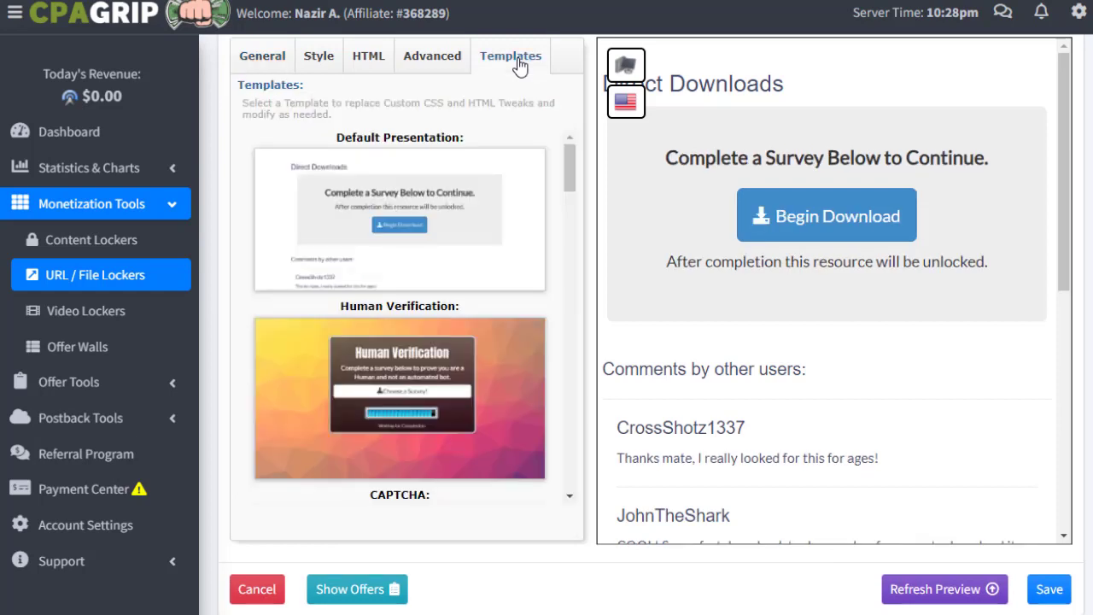
pyautogui.moveTo(566, 171)
pyautogui.mouseDown()
pyautogui.moveTo(575, 324)
pyautogui.moveTo(560, 489)
pyautogui.moveTo(560, 196)
pyautogui.mouseUp()
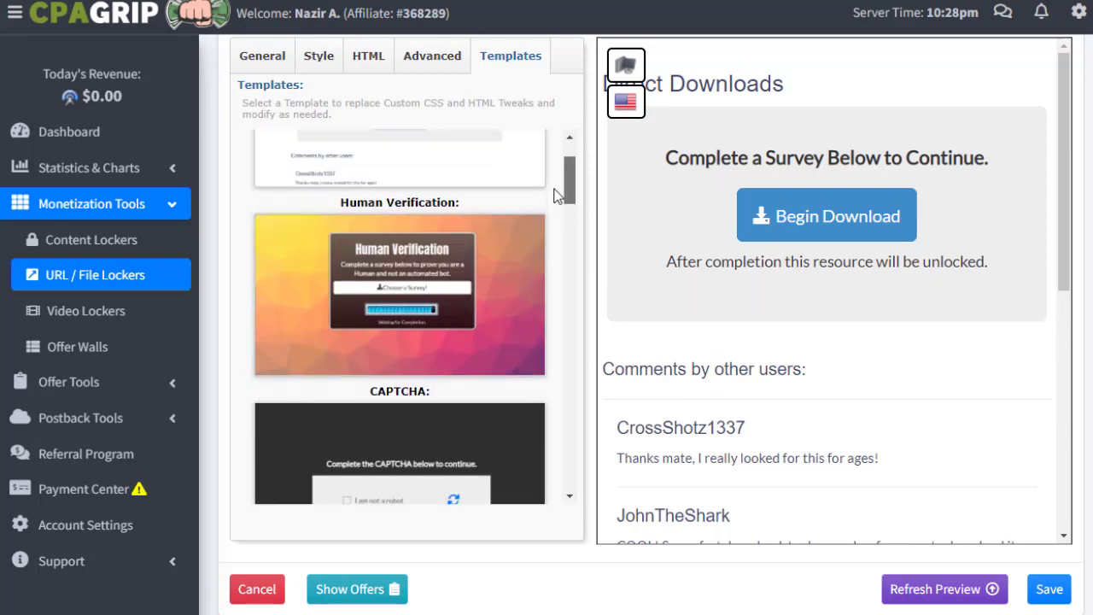
pyautogui.click(401, 263)
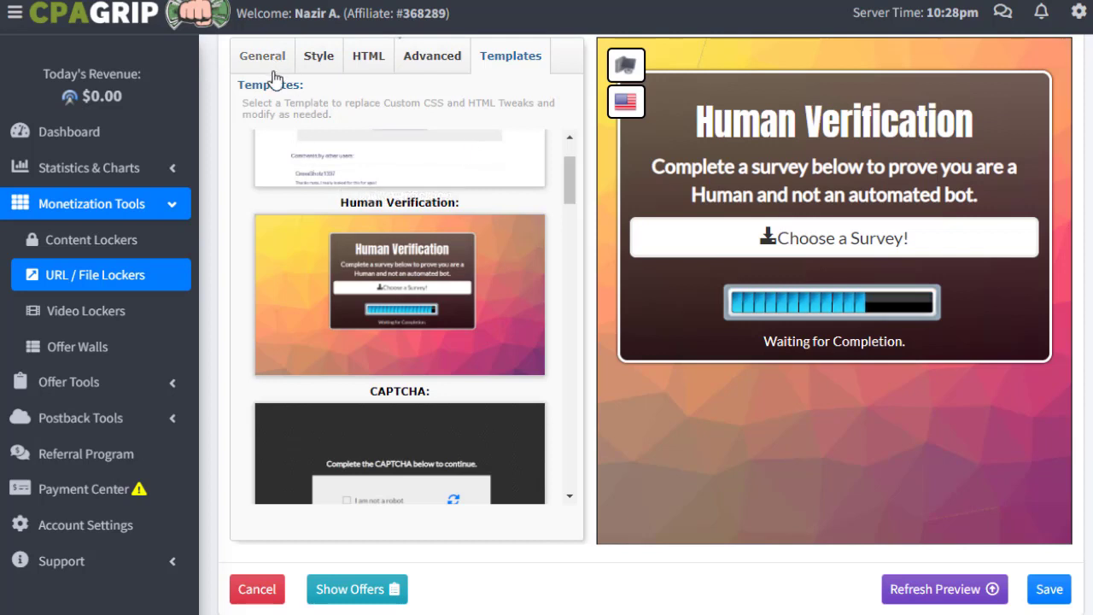
# Step: Rename the locker to 'Human Verification' in its general settings
pyautogui.click(275, 67)
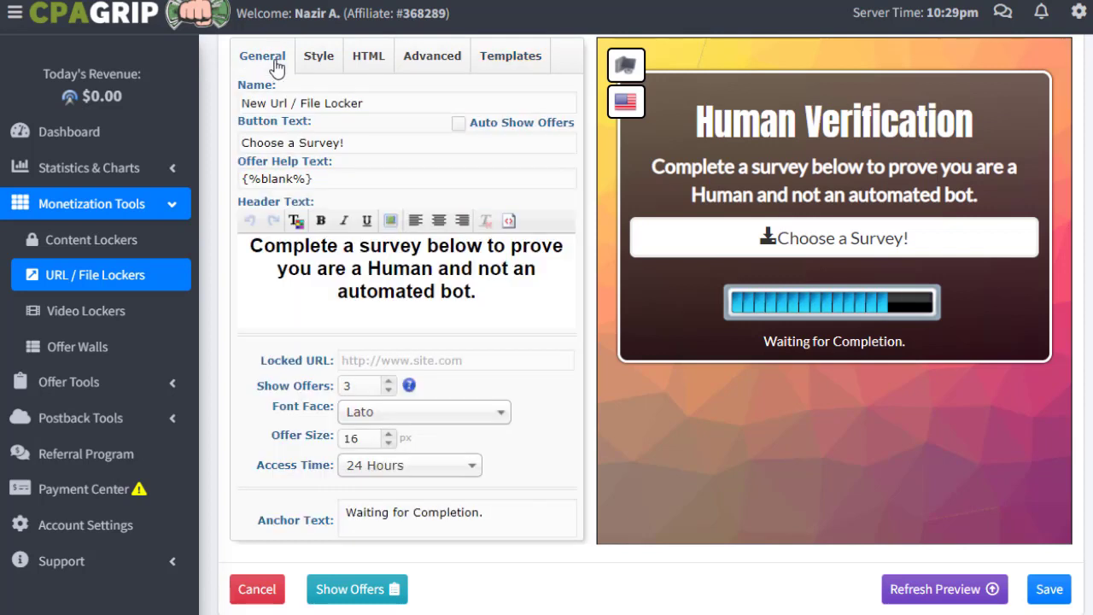
pyautogui.click(354, 103)
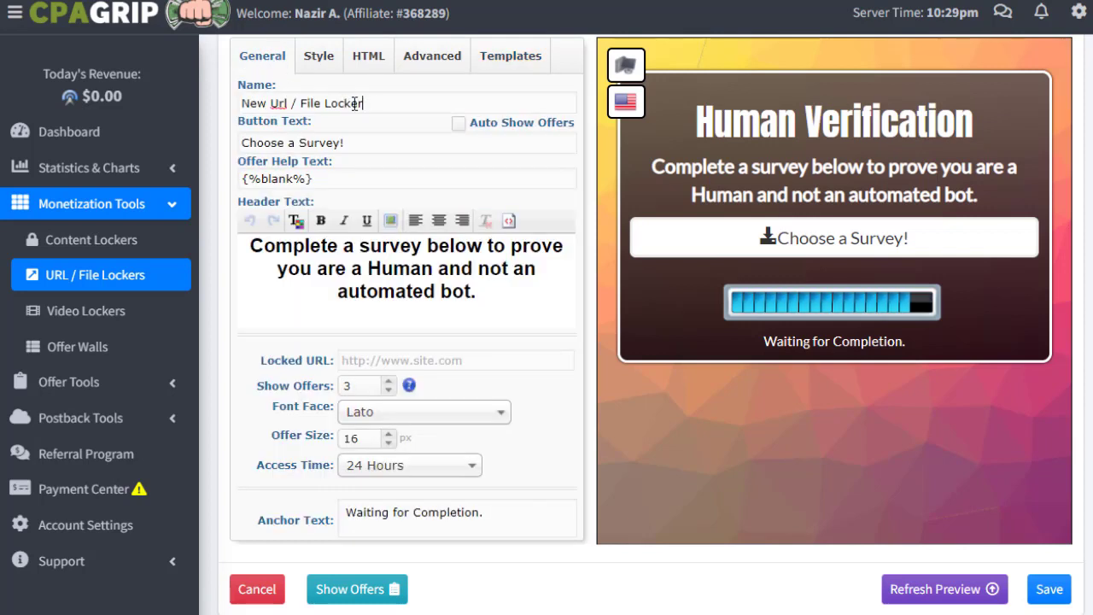
pyautogui.moveTo(354, 103); pyautogui.dragTo(228, 114)
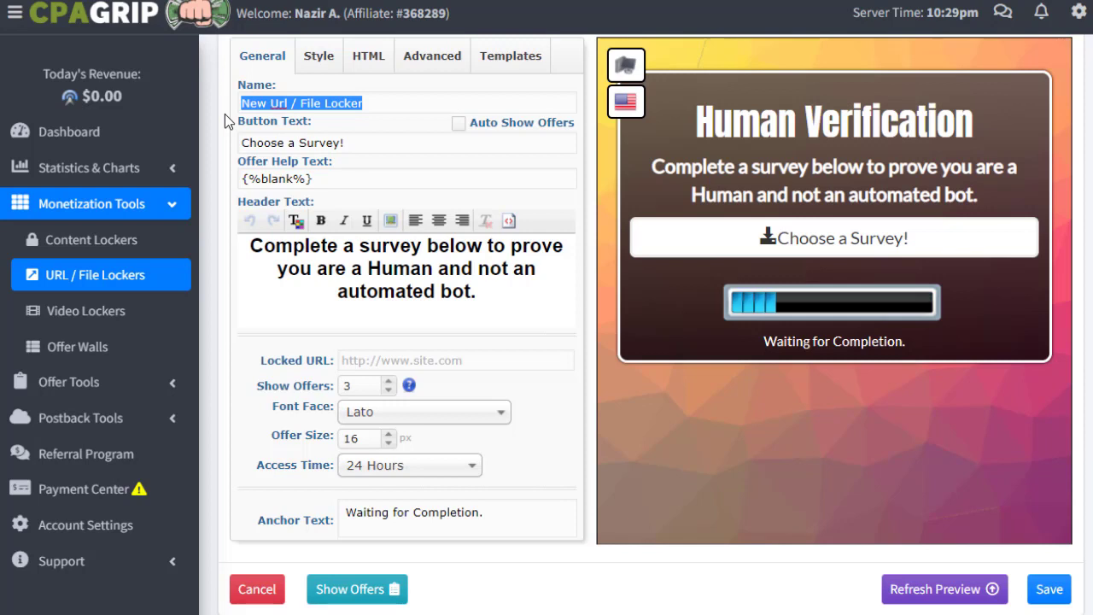
pyautogui.write('Human ')
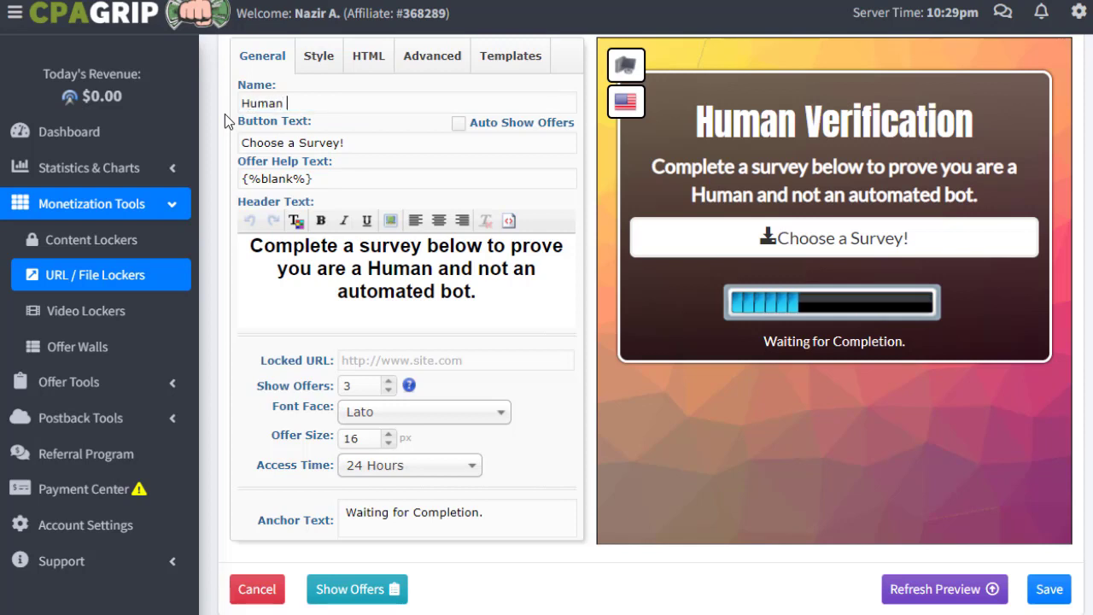
pyautogui.write('Verific')
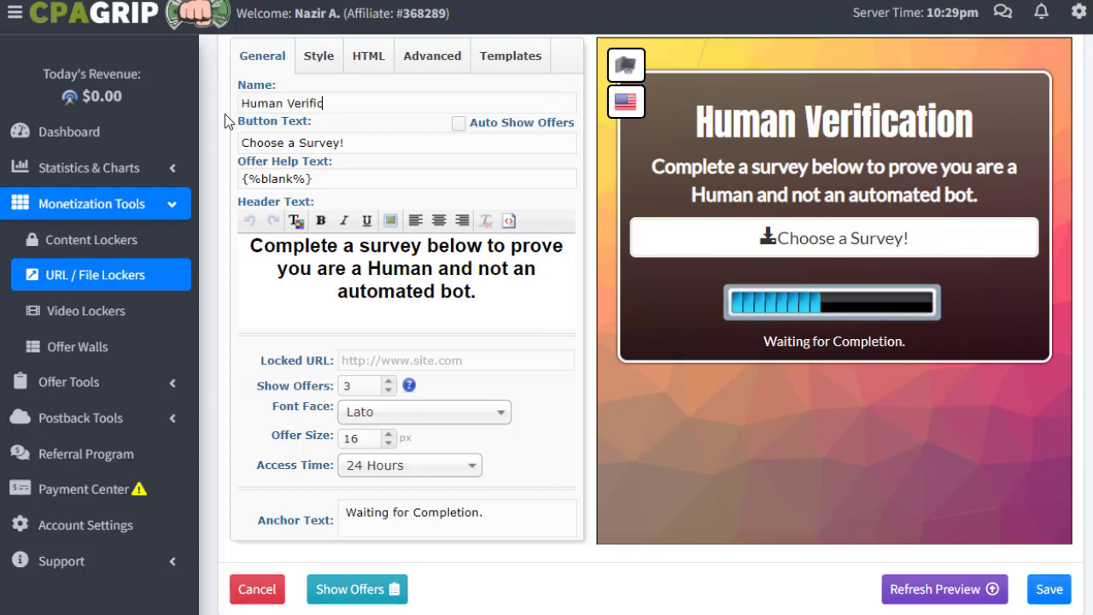
pyautogui.write('ation')
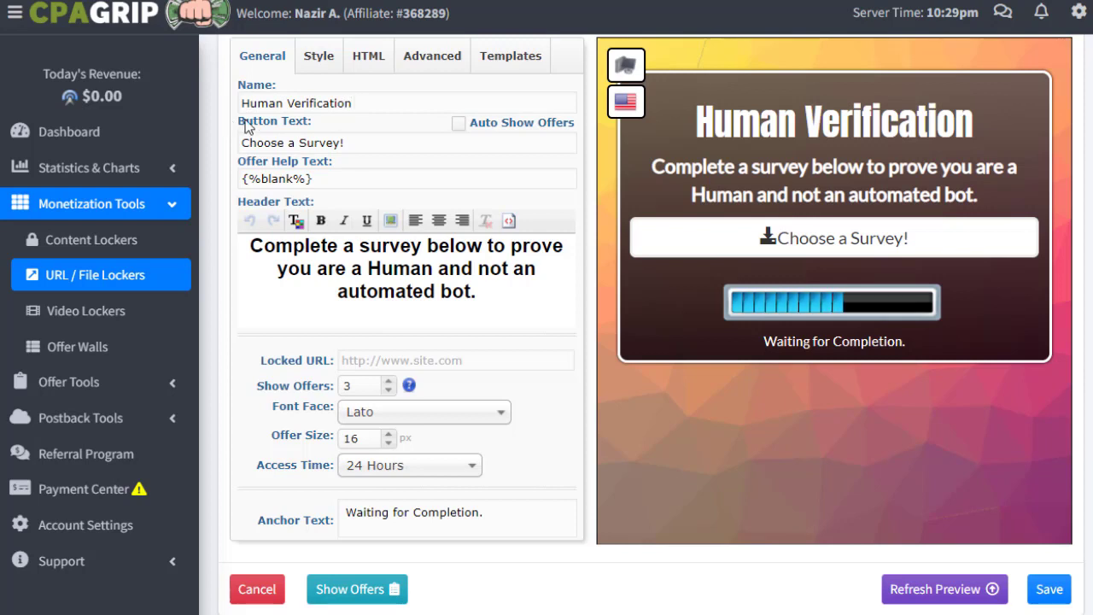
# Step: Replace 'Choose' with 'Complete' in the button text
pyautogui.click(362, 150)
pyautogui.hotkey('shift', 'Left')
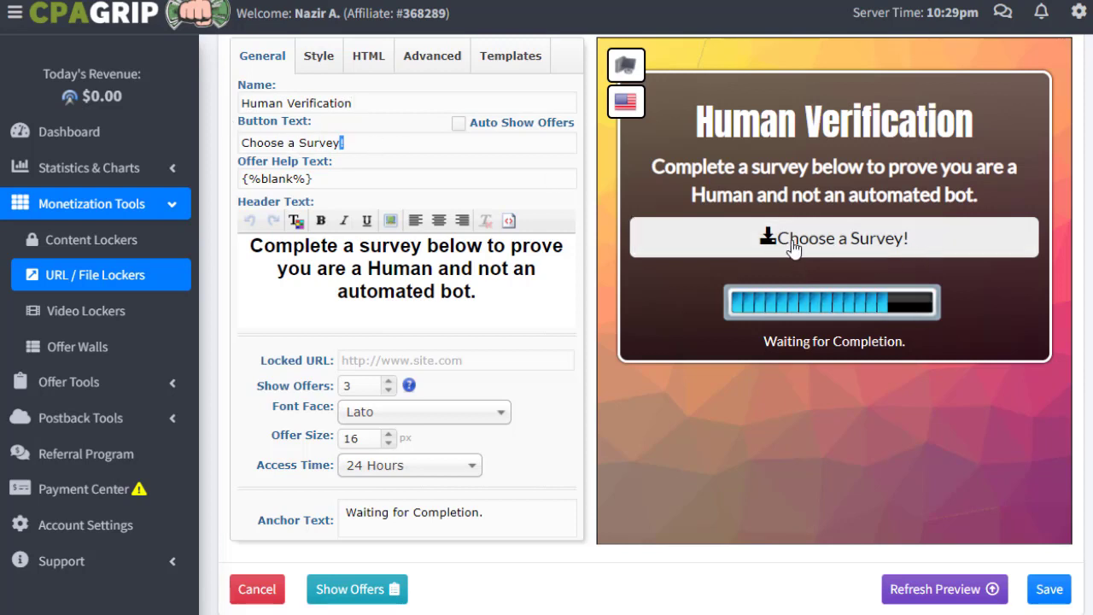
pyautogui.click(350, 142)
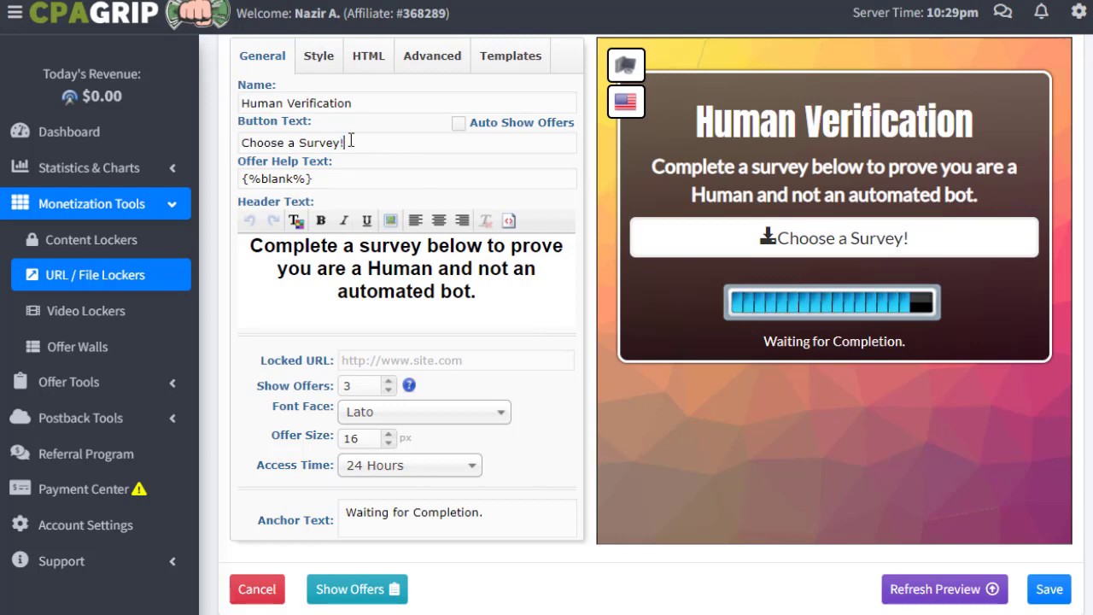
pyautogui.doubleClick(271, 142)
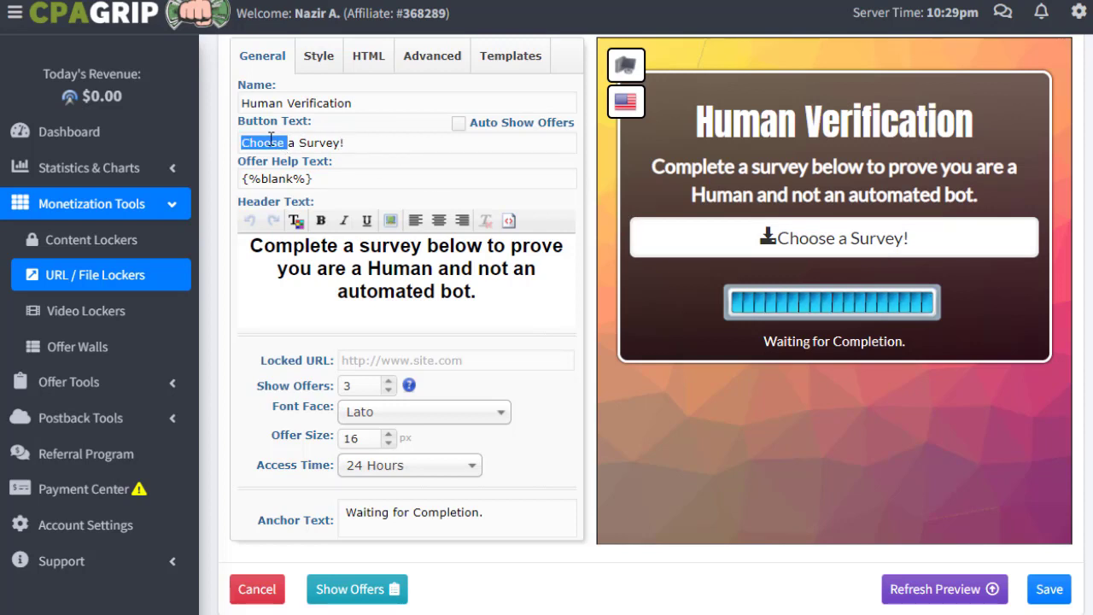
pyautogui.write('Compl')
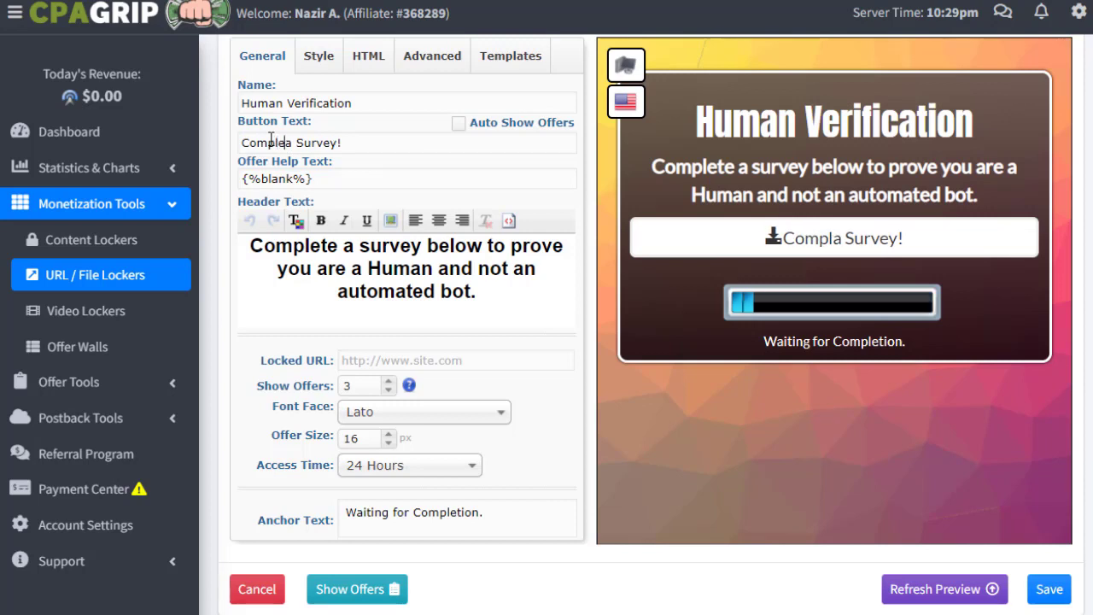
pyautogui.write('ete')
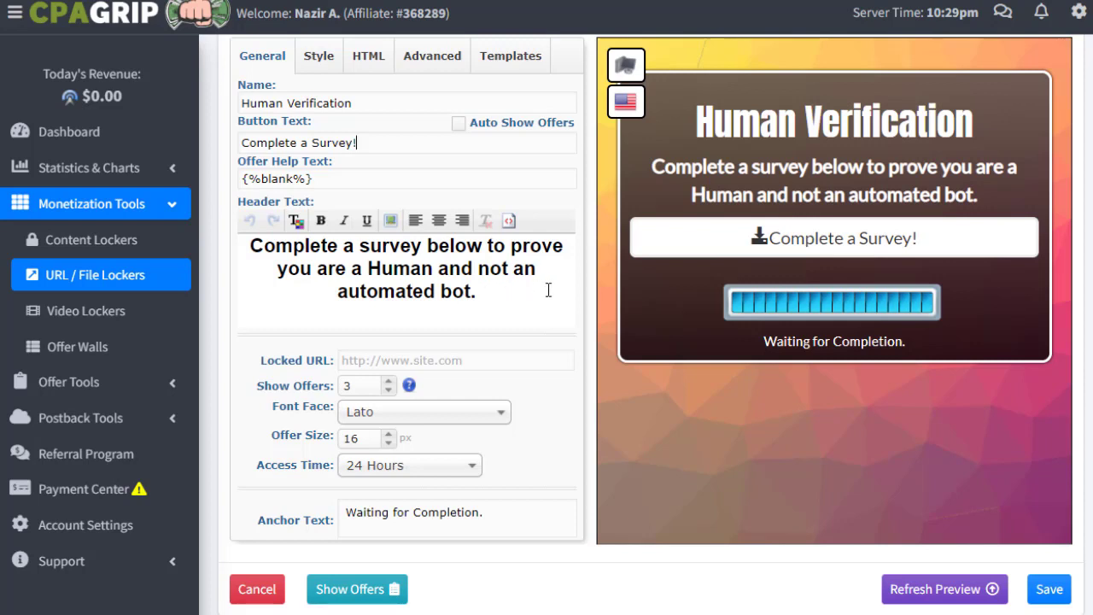
# Step: Highlight the 'prove you are' wording in the preview header text
pyautogui.doubleClick(983, 175)
pyautogui.moveTo(984, 189); pyautogui.dragTo(889, 169)
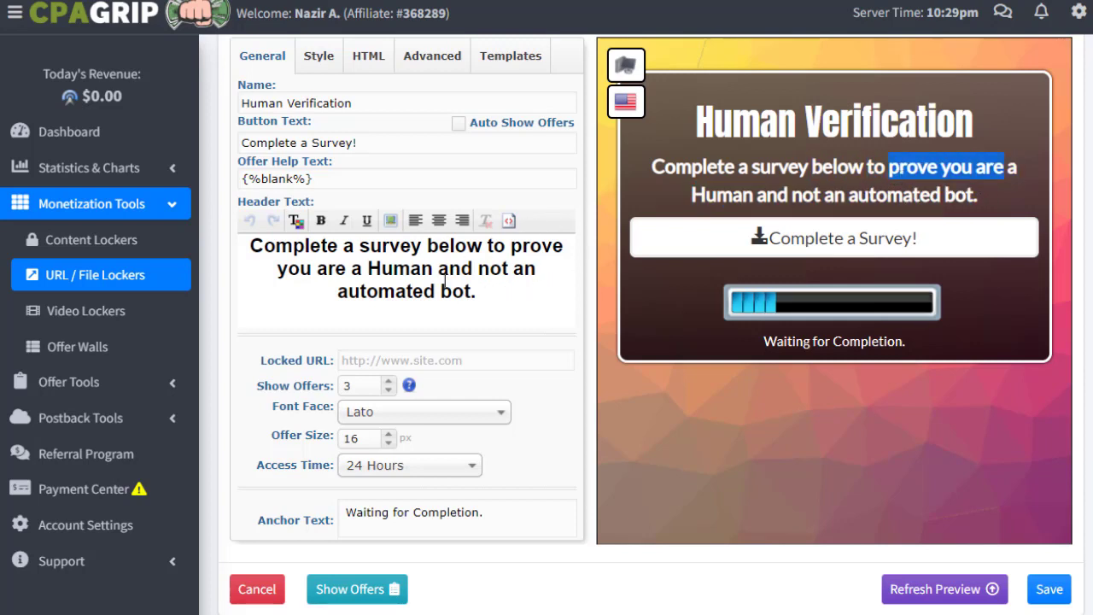
pyautogui.click(443, 287)
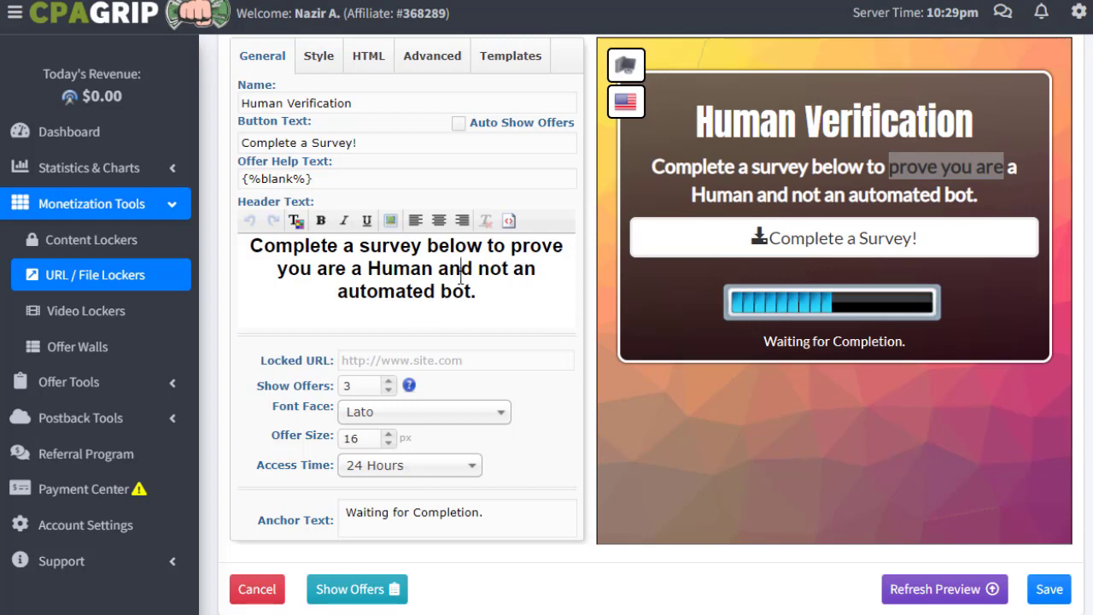
pyautogui.click(461, 272)
# Step: Set the number of offers shown to 3, after testing 2 and 5
pyautogui.moveTo(310, 385); pyautogui.dragTo(367, 386)
pyautogui.moveTo(407, 387)
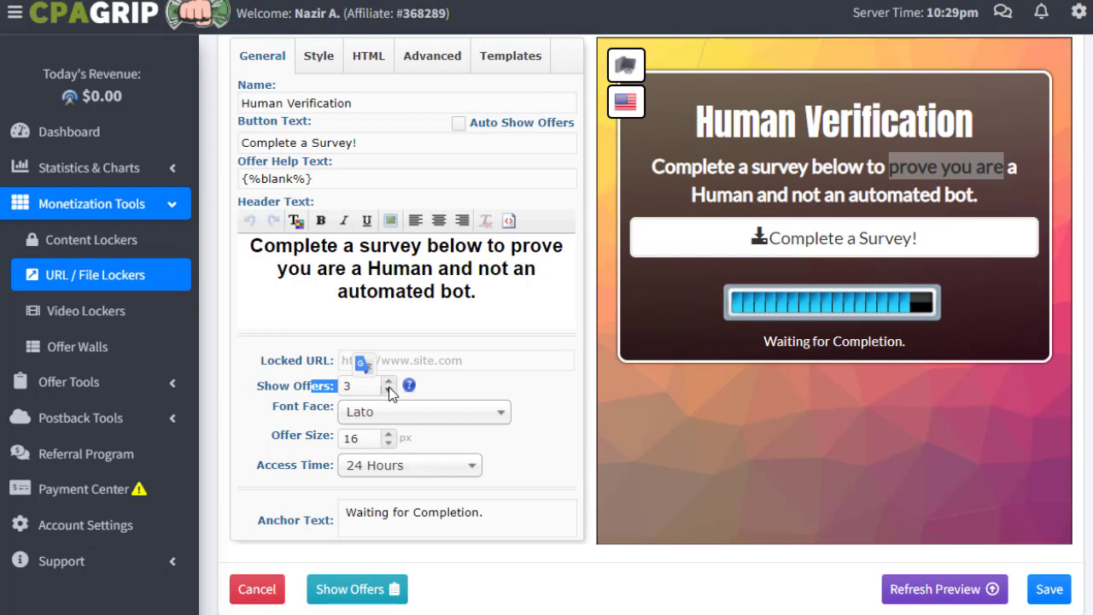
pyautogui.click(385, 390)
pyautogui.click(385, 382)
pyautogui.click(385, 382)
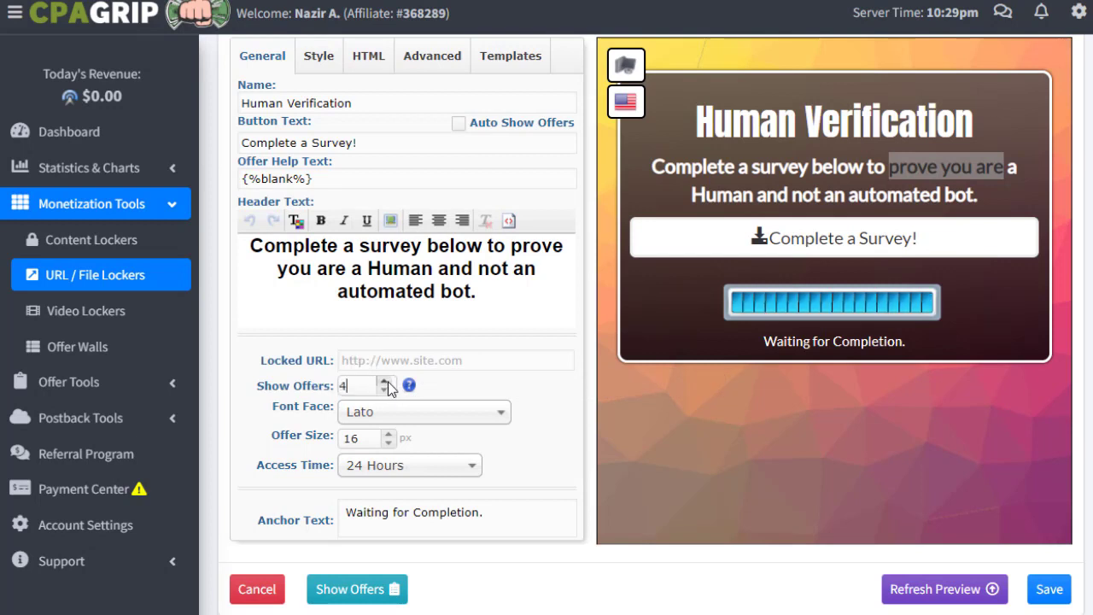
pyautogui.click(385, 381)
pyautogui.click(385, 390)
pyautogui.click(385, 390)
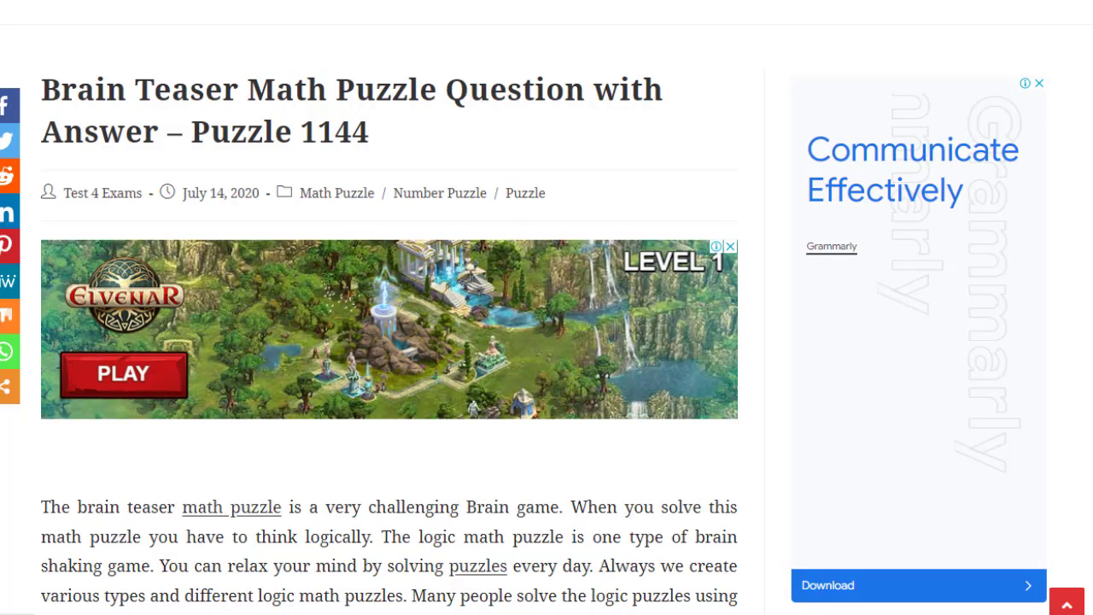
# Step: Copy the Puzzle 1144 page address and return to CPAGrip's Locked URL field
pyautogui.scroll(-6, 389, 342)
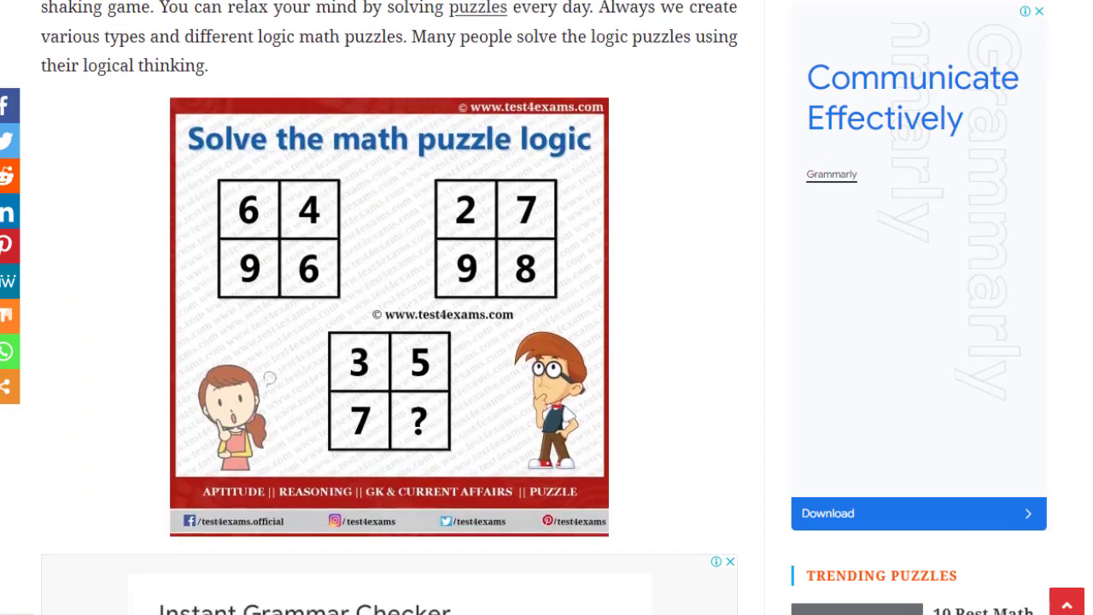
pyautogui.scroll(7, 389, 342)
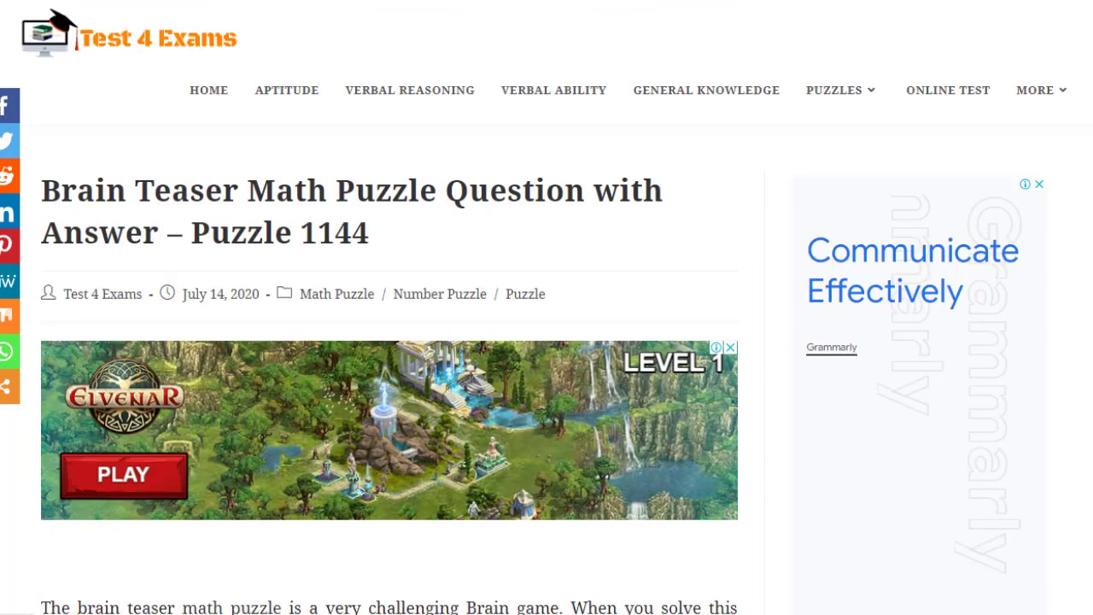
pyautogui.rightClick(588, 1)
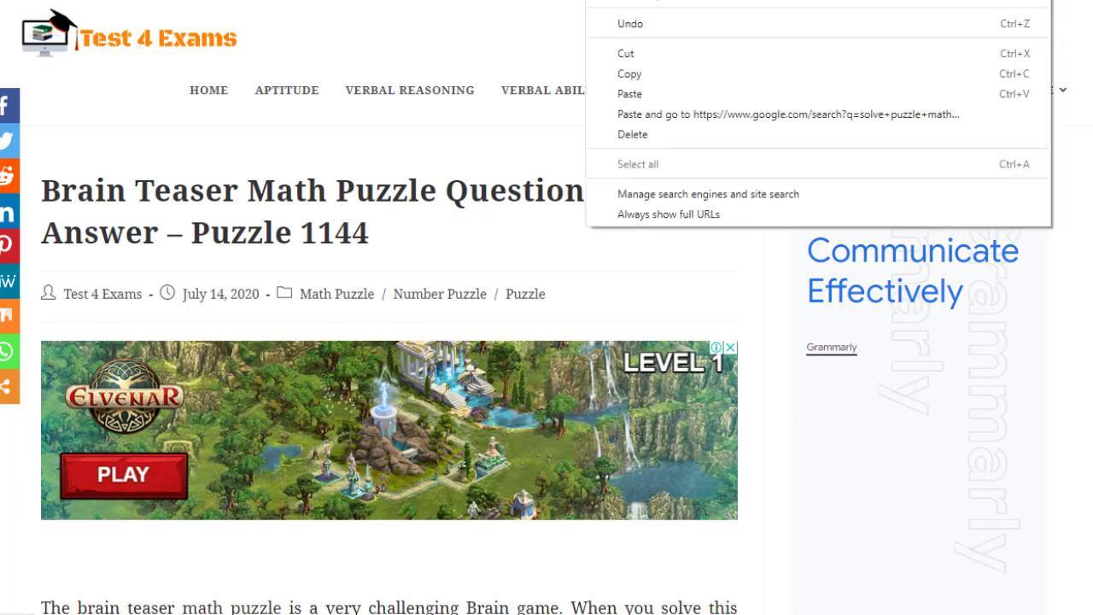
pyautogui.click(637, 74)
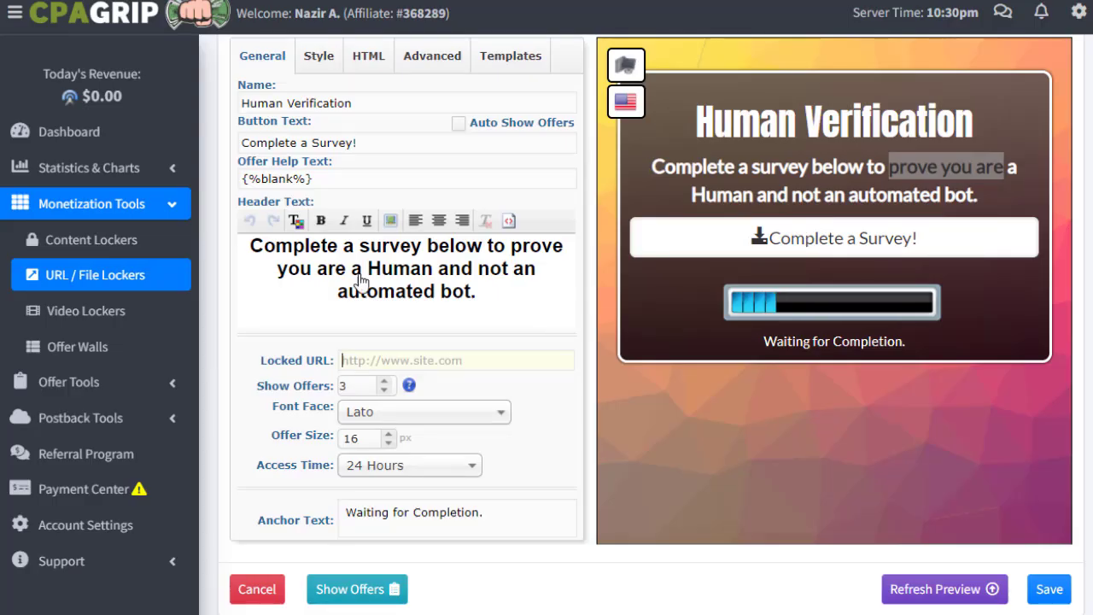
pyautogui.click(375, 359)
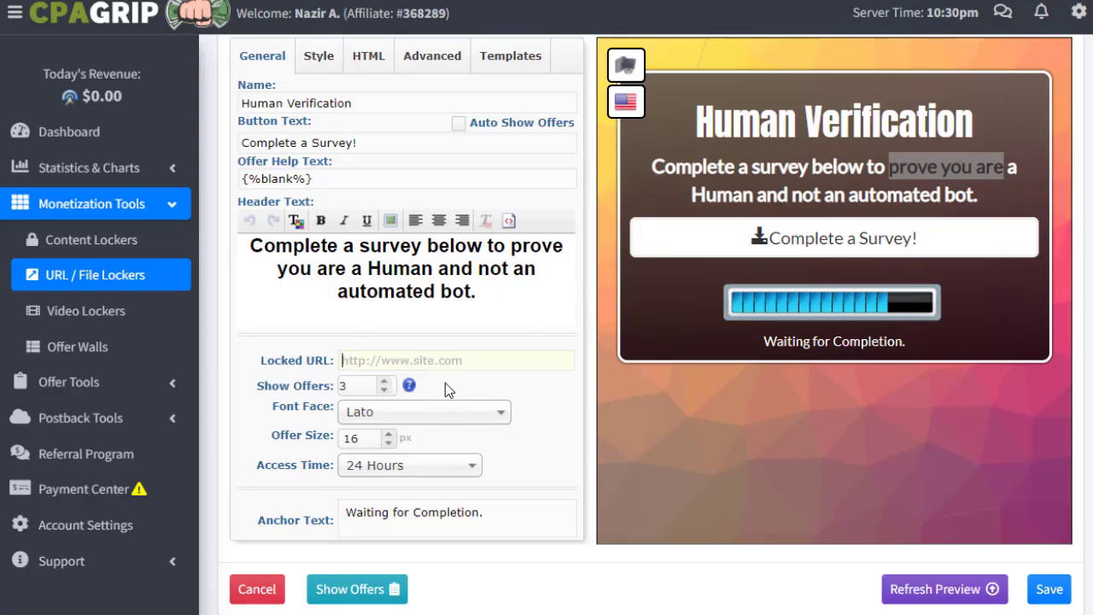
# Step: Paste the Puzzle 1144 address as the Locked URL and save the Human Verification locker
pyautogui.hotkey('ctrl', 'v')
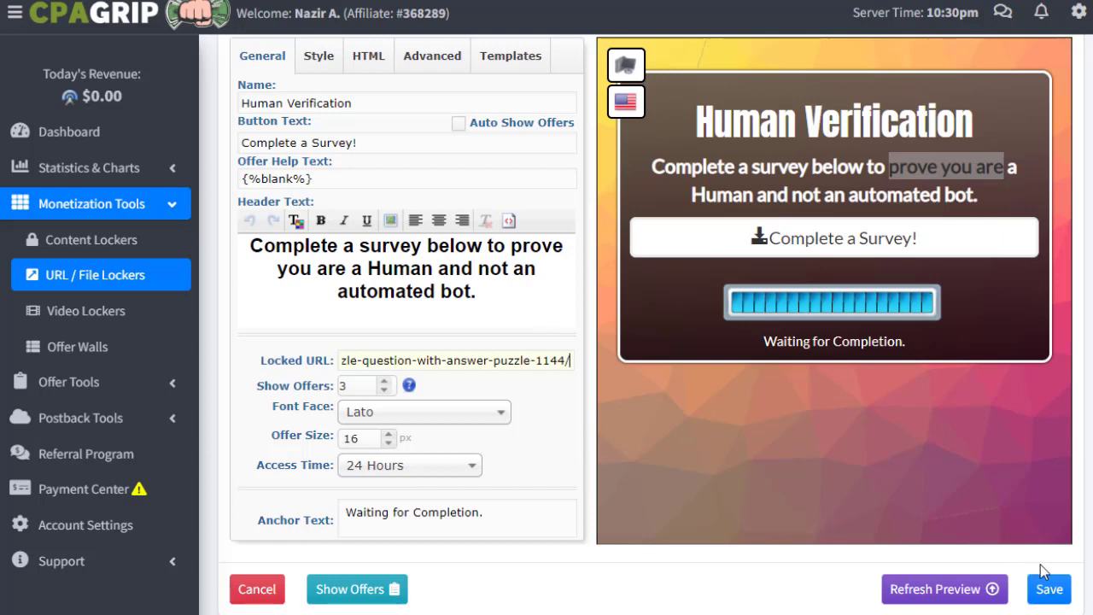
pyautogui.click(1056, 593)
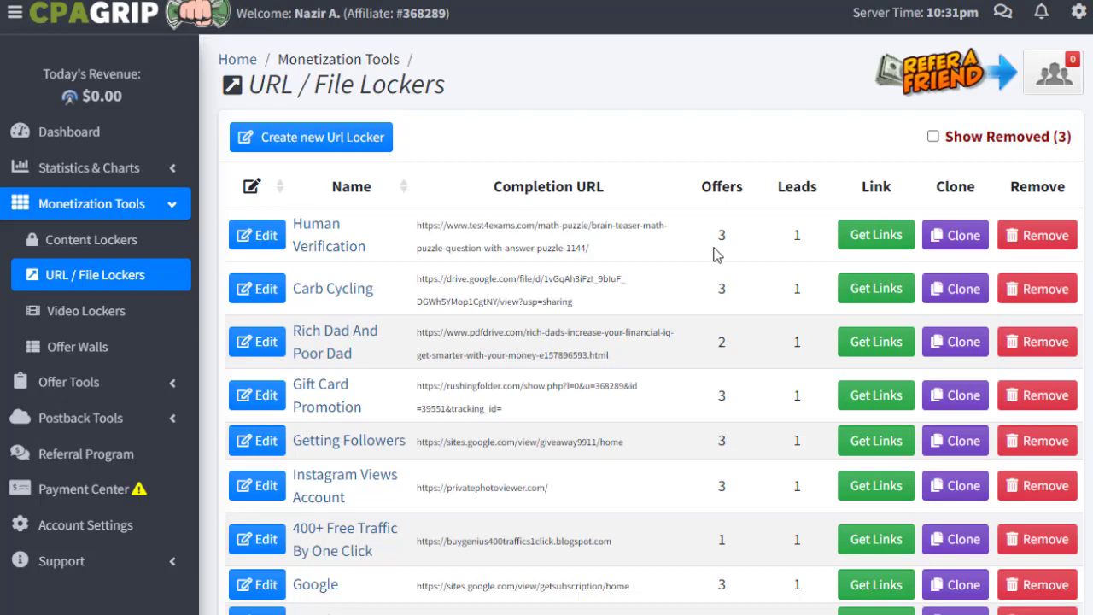
# Step: Generate the Human Verification share link with the morofiles.com domain and copy it
pyautogui.click(889, 242)
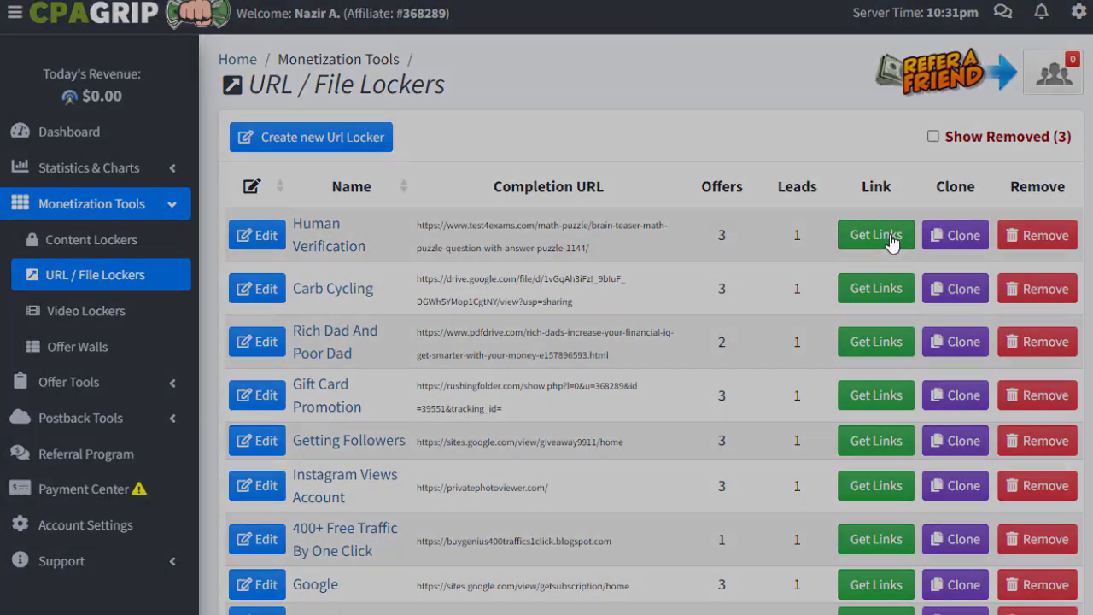
pyautogui.click(782, 406)
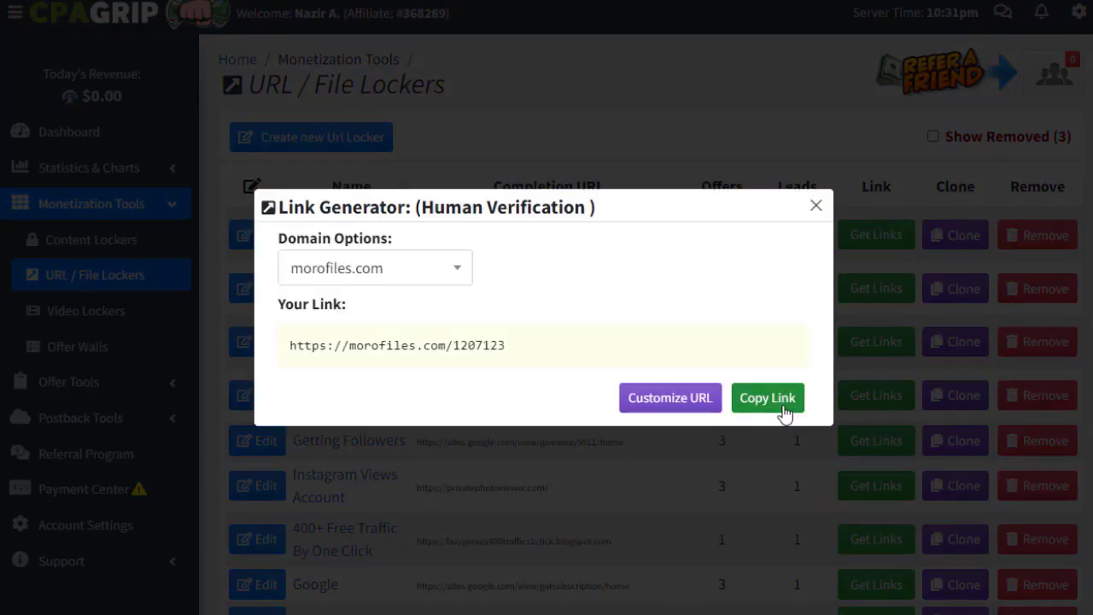
pyautogui.click(773, 399)
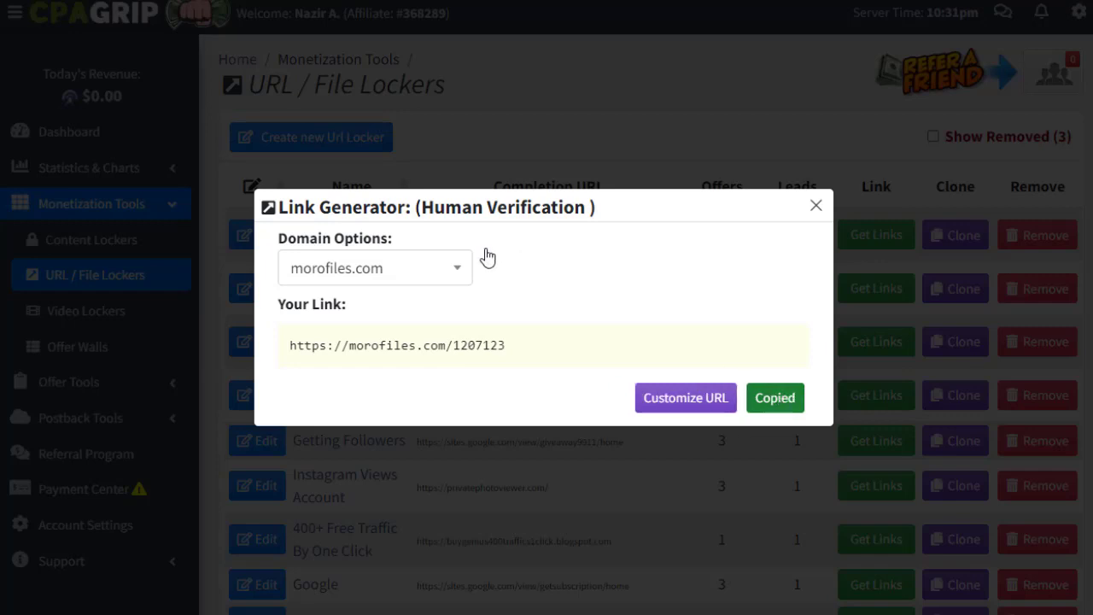
pyautogui.click(458, 265)
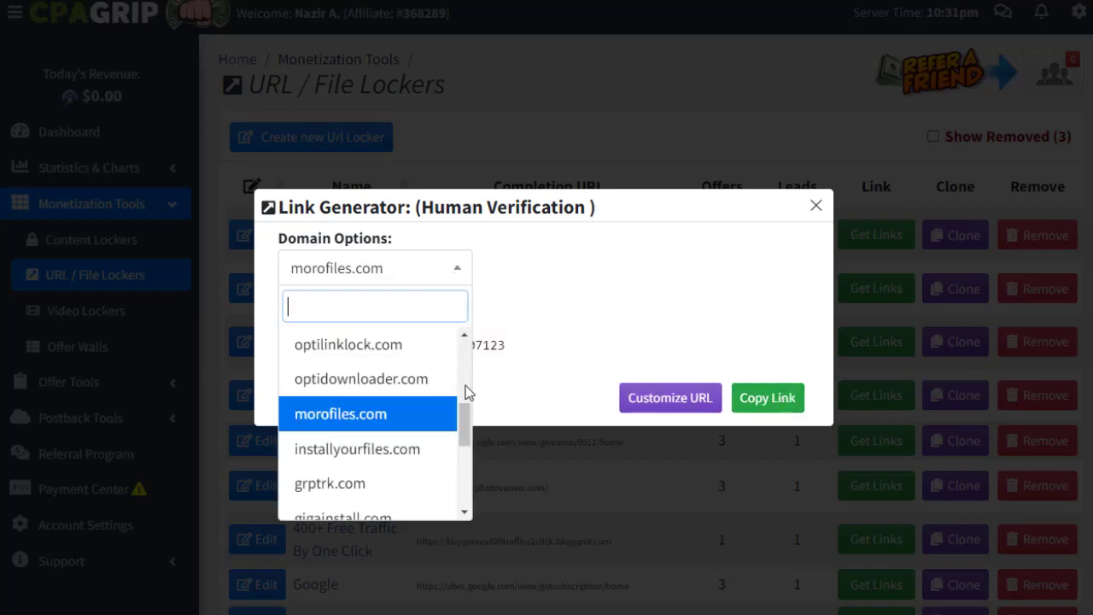
pyautogui.click(506, 299)
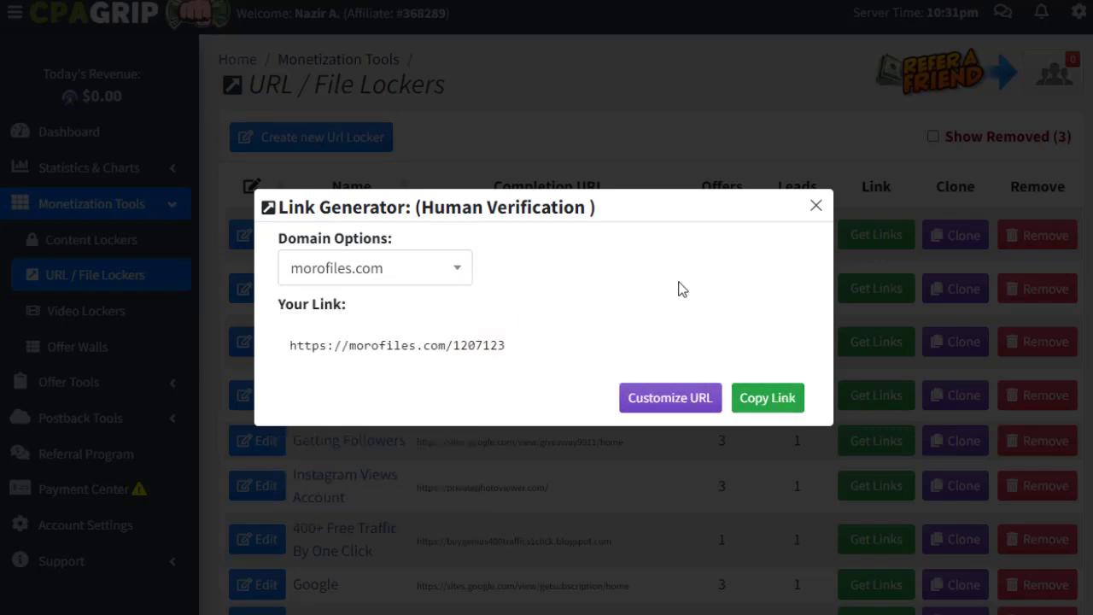
pyautogui.click(766, 399)
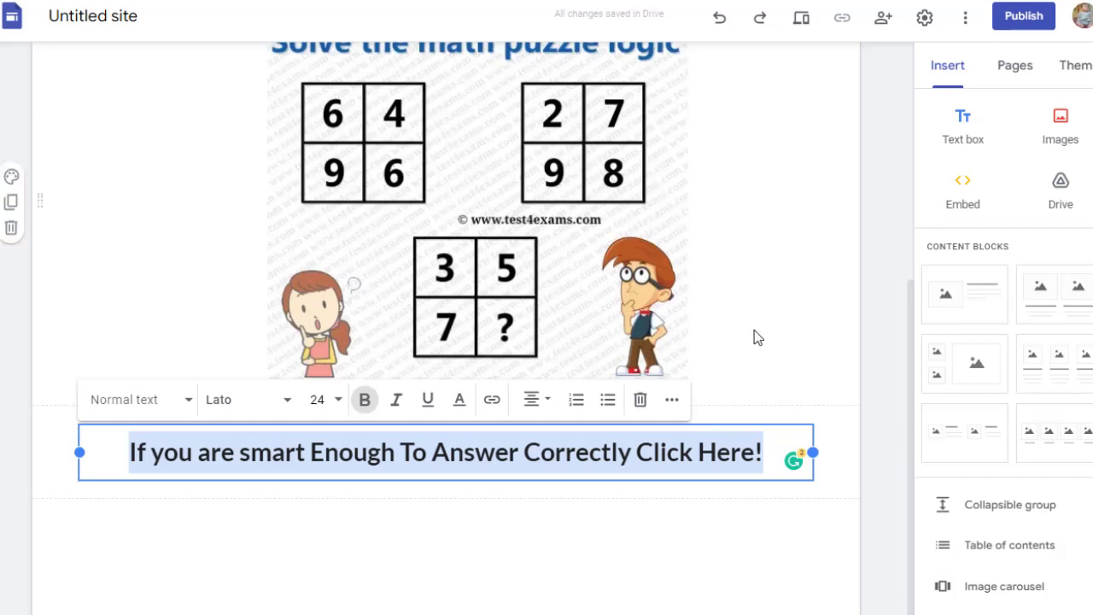
# Step: Hyperlink the 'Click Here!' caption line to the pasted morofiles.com locker URL
pyautogui.tripleClick(621, 449)
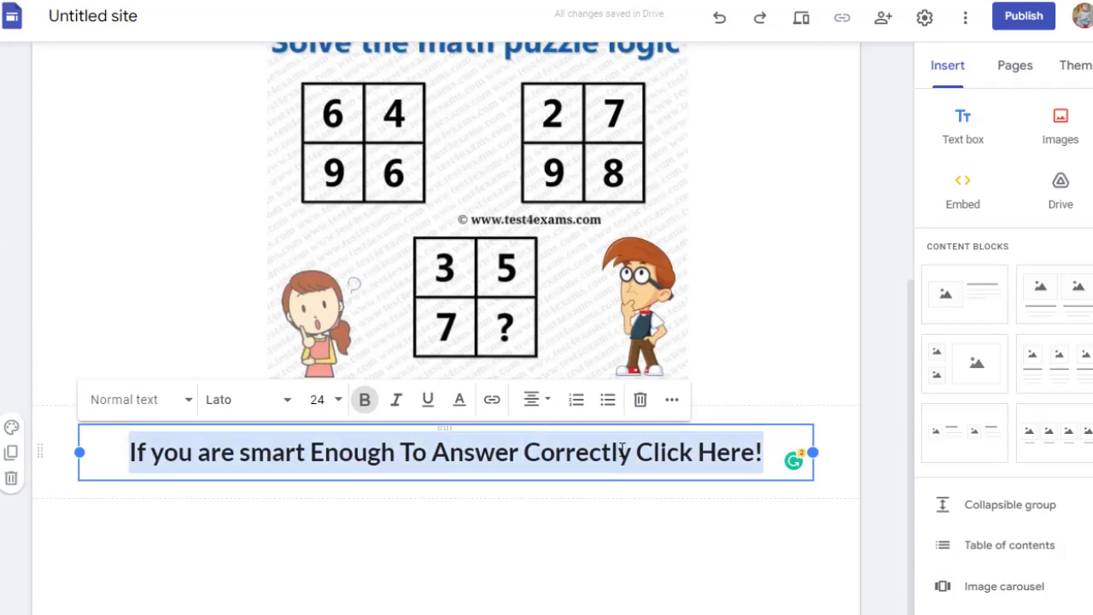
pyautogui.click(492, 401)
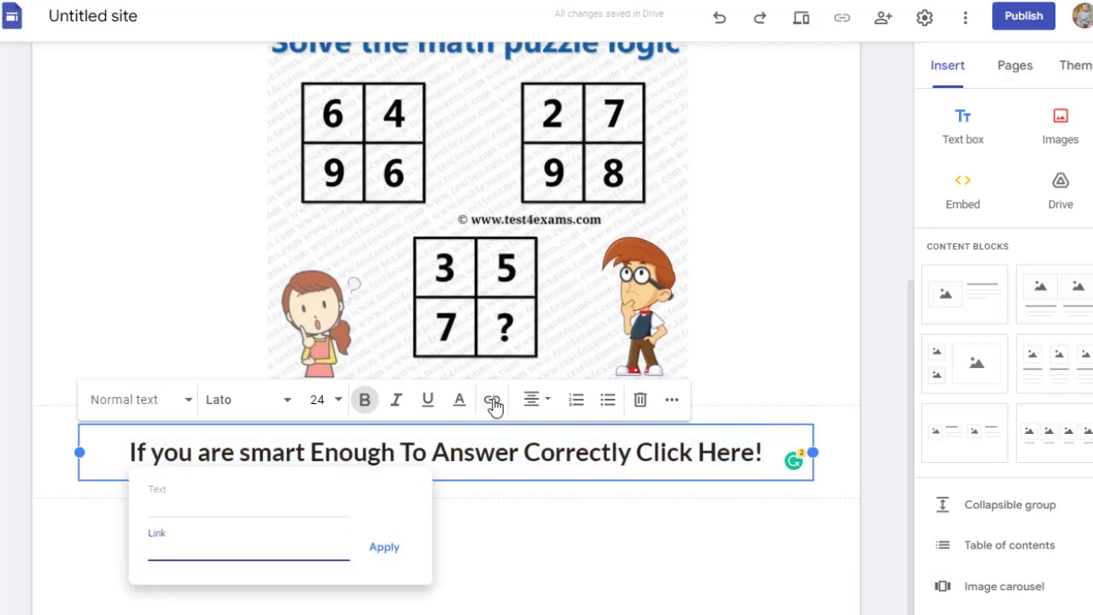
pyautogui.hotkey('ctrl', 'v')
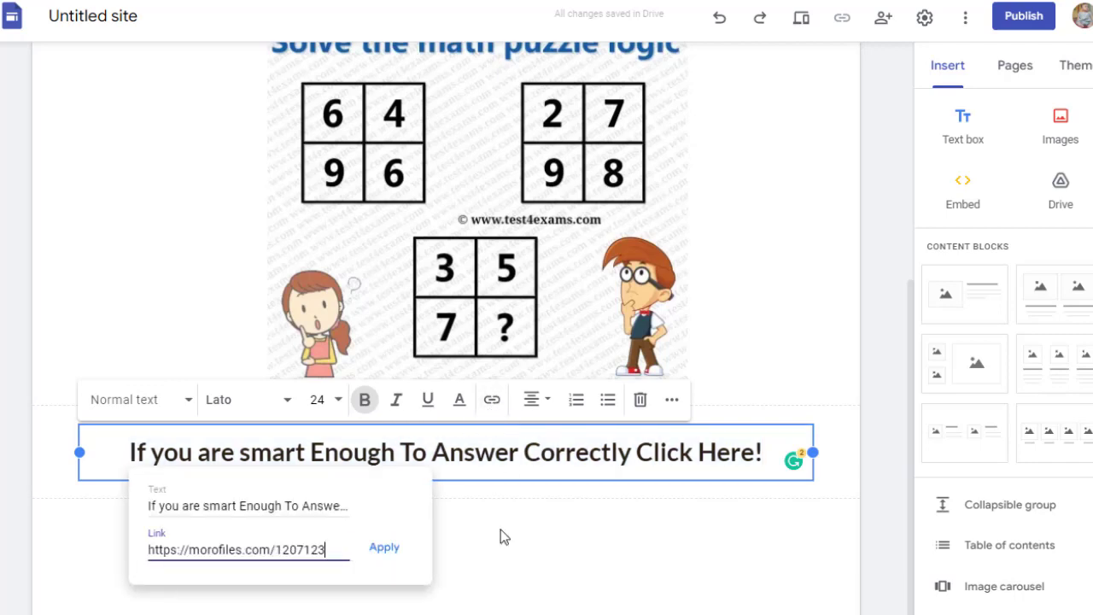
pyautogui.click(384, 549)
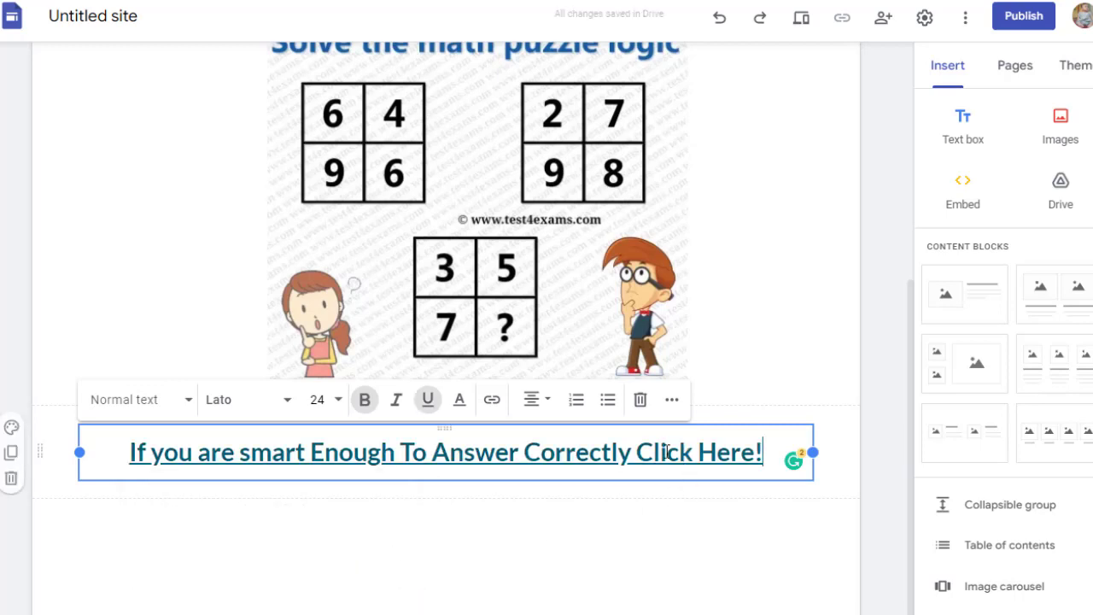
pyautogui.click(741, 517)
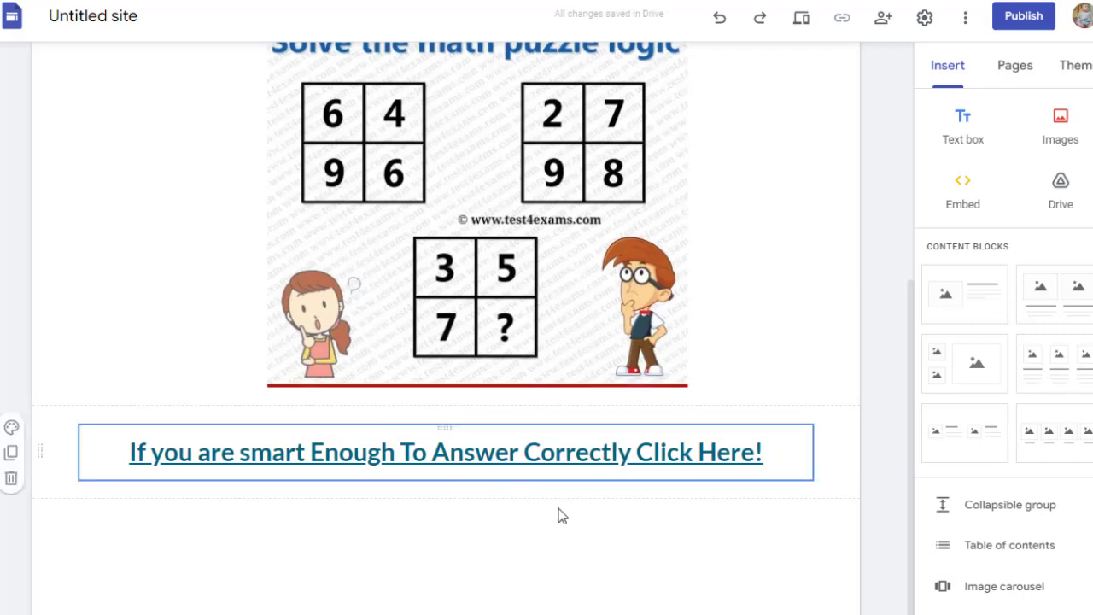
pyautogui.moveTo(911, 338); pyautogui.dragTo(883, 48)
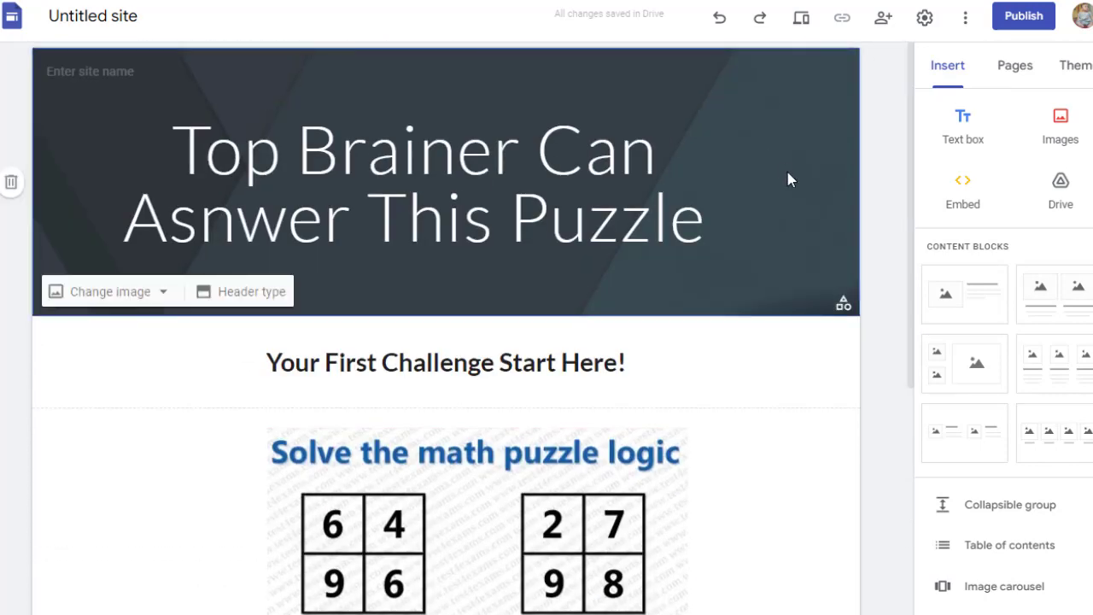
# Step: Set the header background to the dark icy seascape from the stock image gallery
pyautogui.click(163, 295)
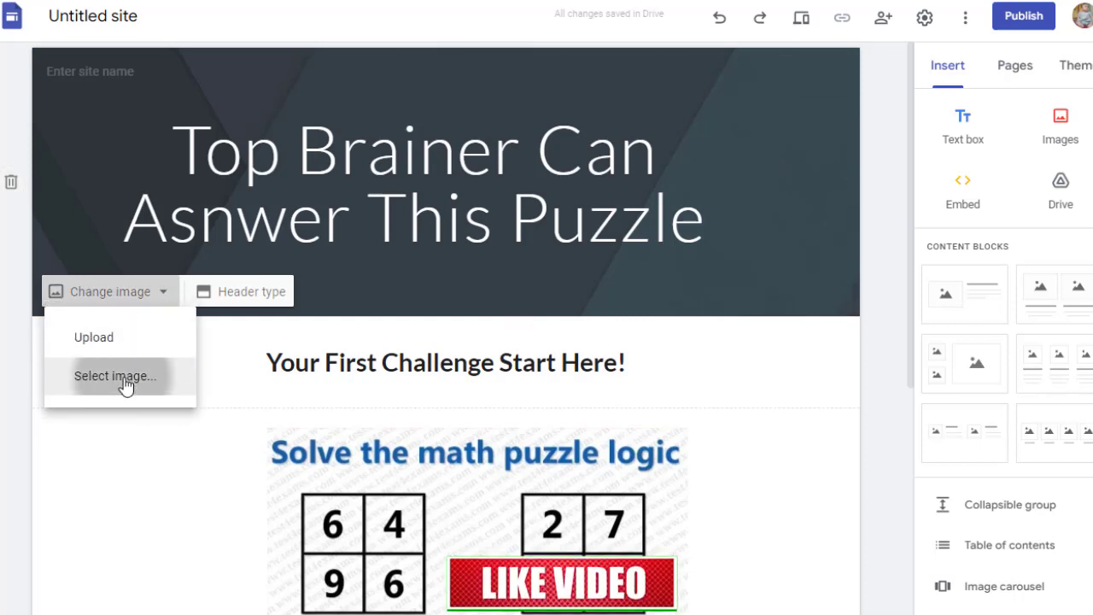
pyautogui.click(93, 378)
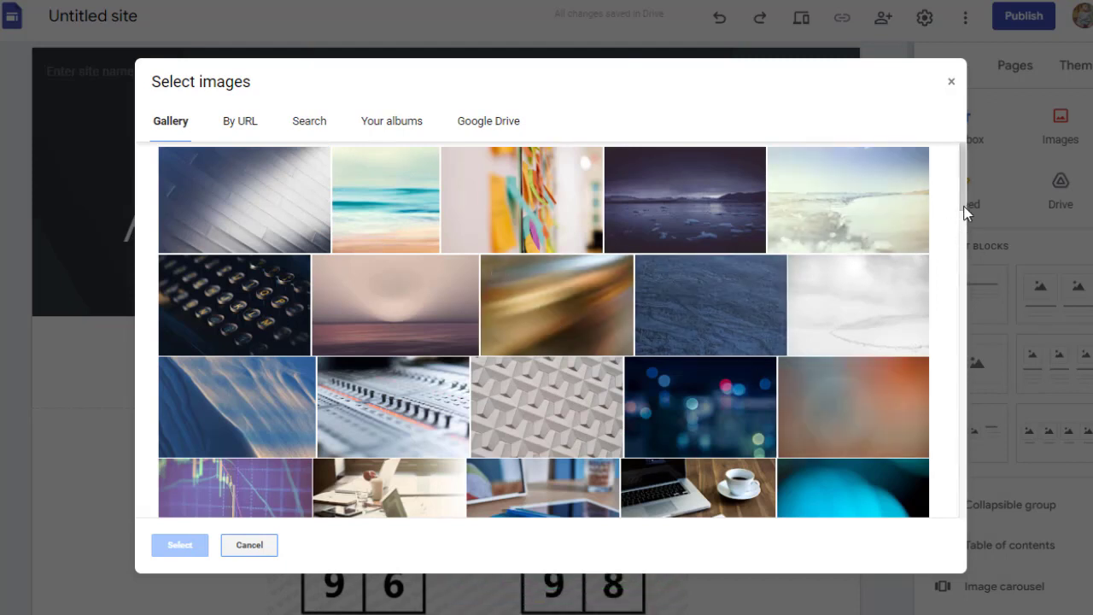
pyautogui.moveTo(961, 187)
pyautogui.mouseDown()
pyautogui.moveTo(961, 228)
pyautogui.moveTo(945, 174)
pyautogui.mouseUp()
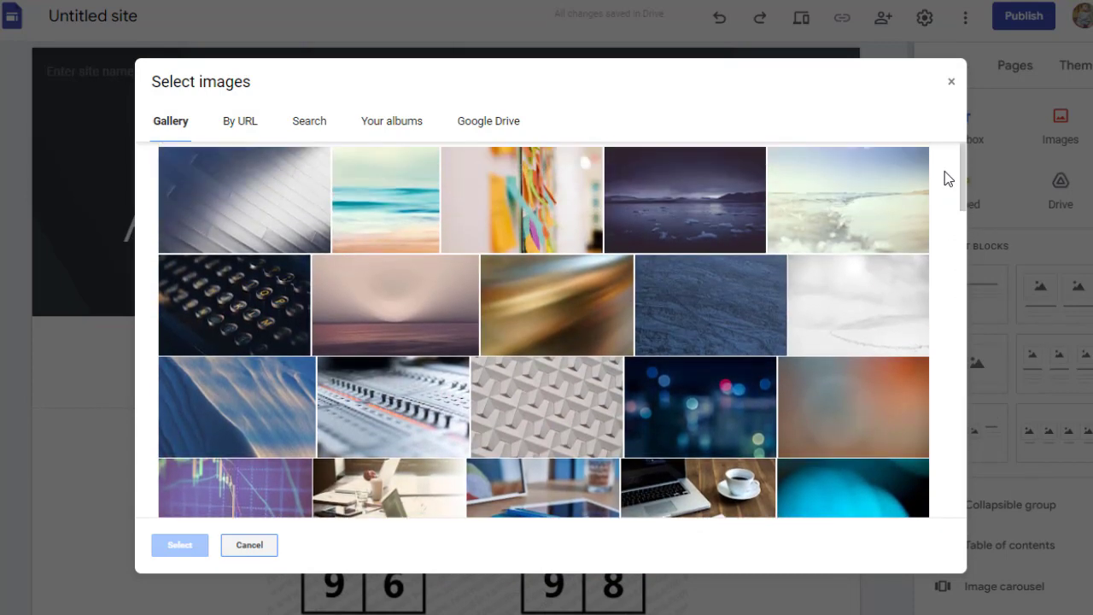
pyautogui.click(652, 219)
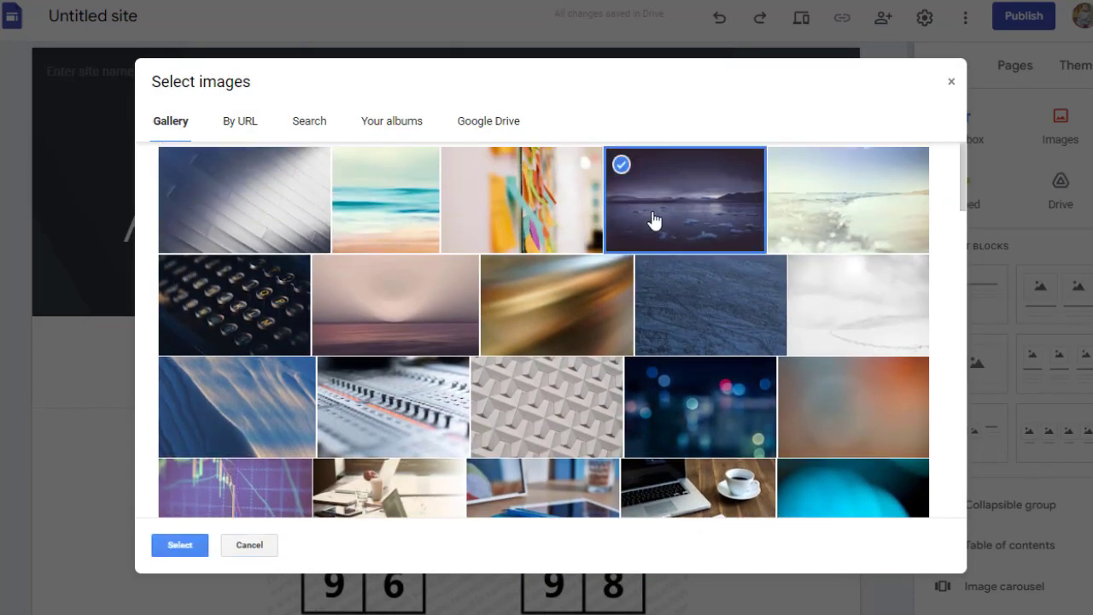
pyautogui.click(180, 546)
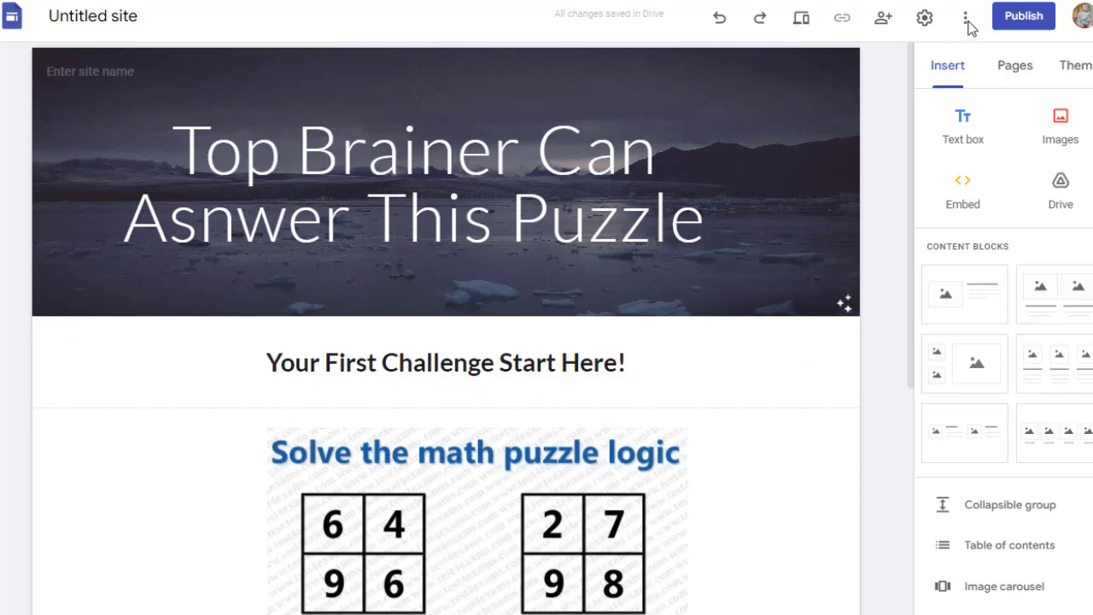
# Step: Publish the site with the web address 'answerthispuzzle'
pyautogui.click(1023, 18)
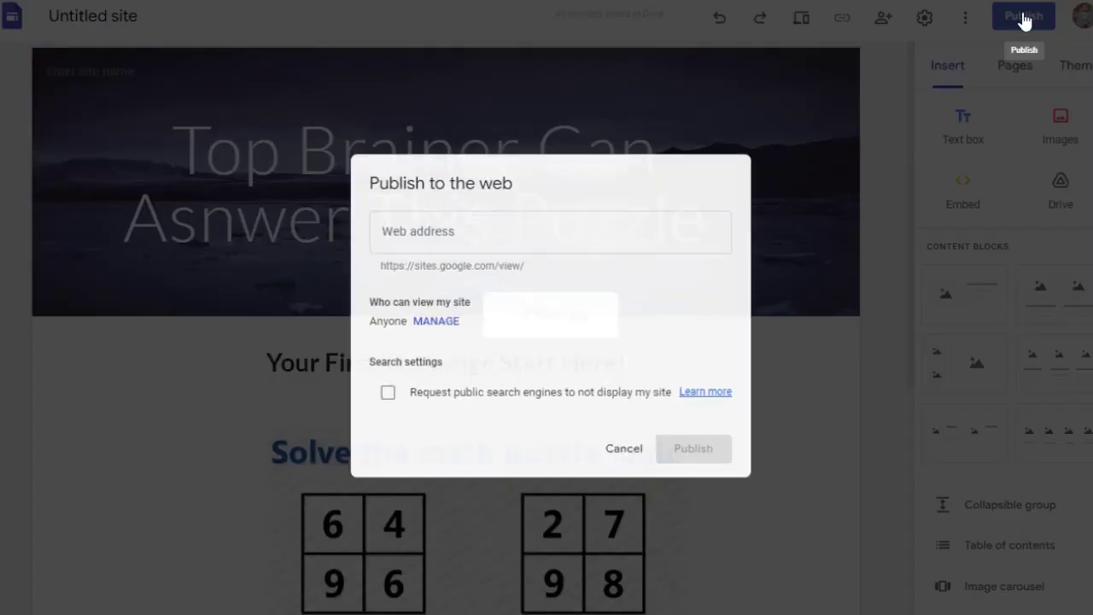
pyautogui.click(445, 238)
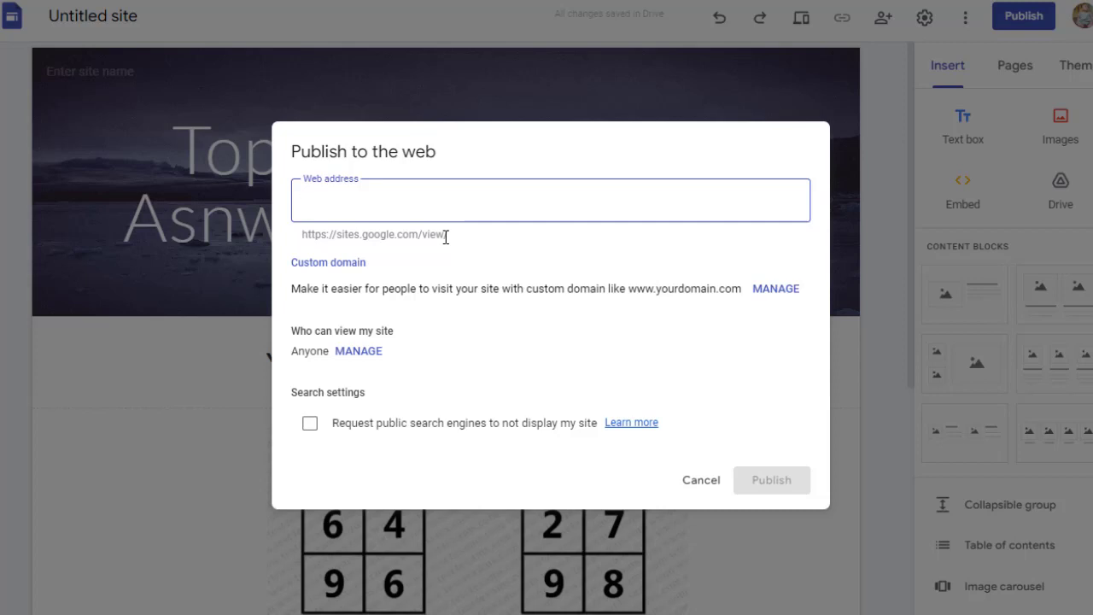
pyautogui.write('a')
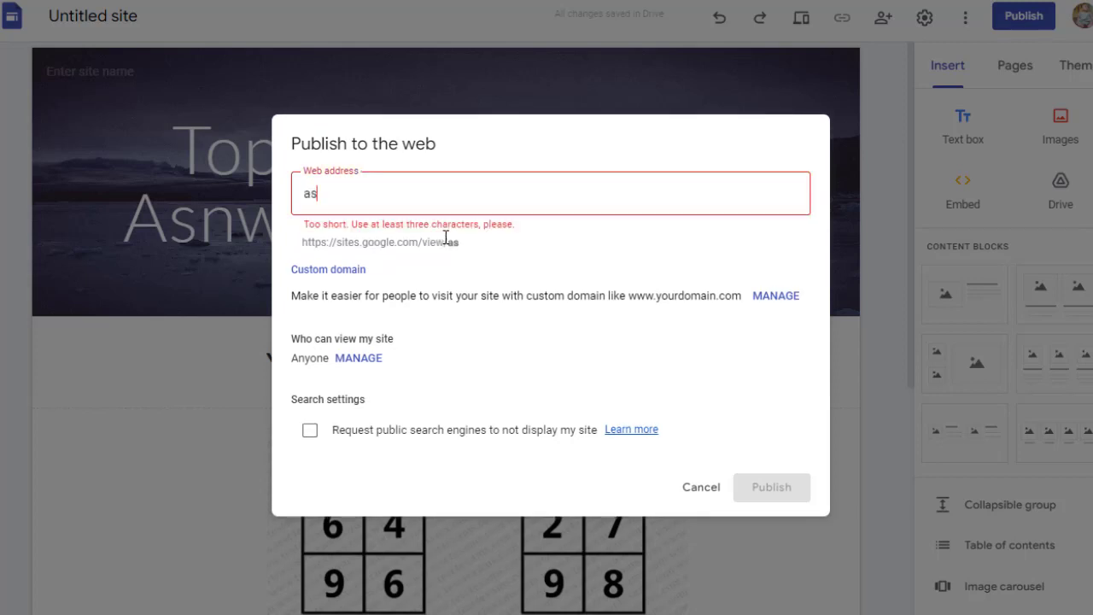
pyautogui.write('nswerthis')
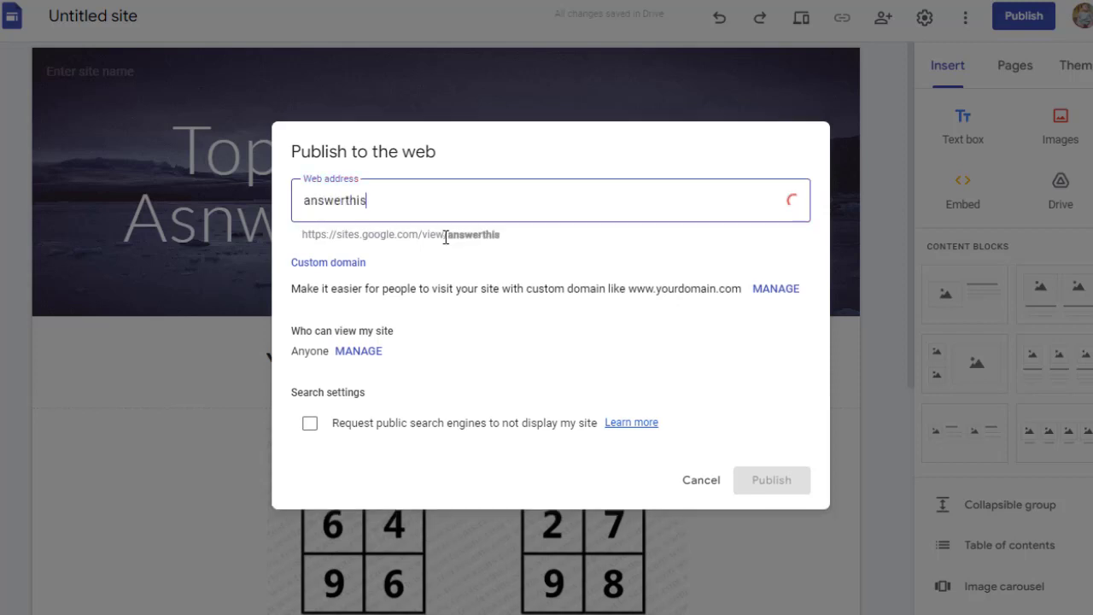
pyautogui.write('puzzle')
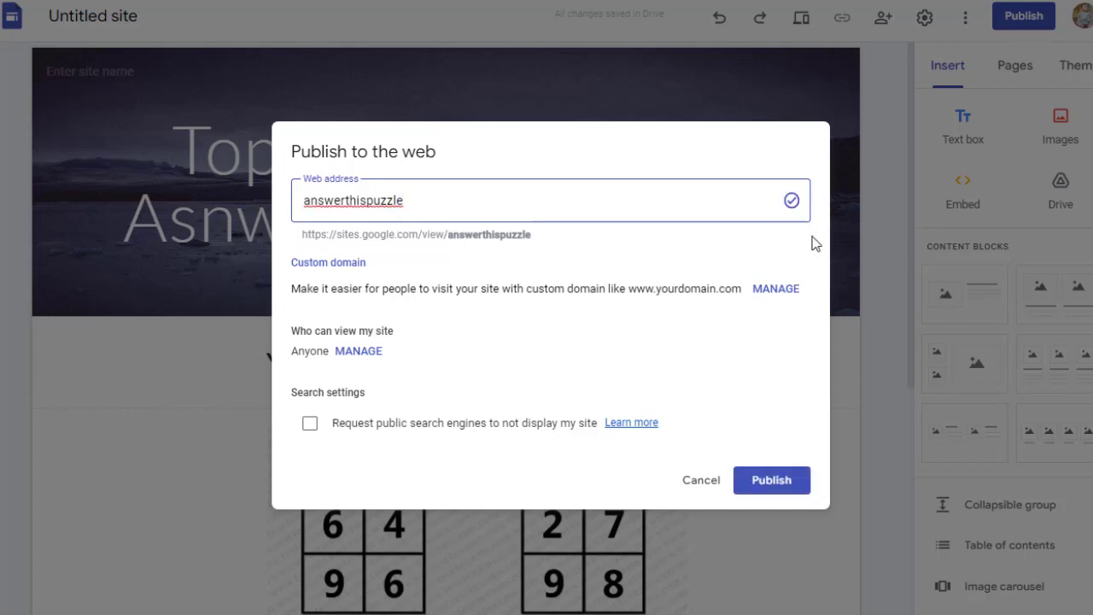
pyautogui.click(776, 483)
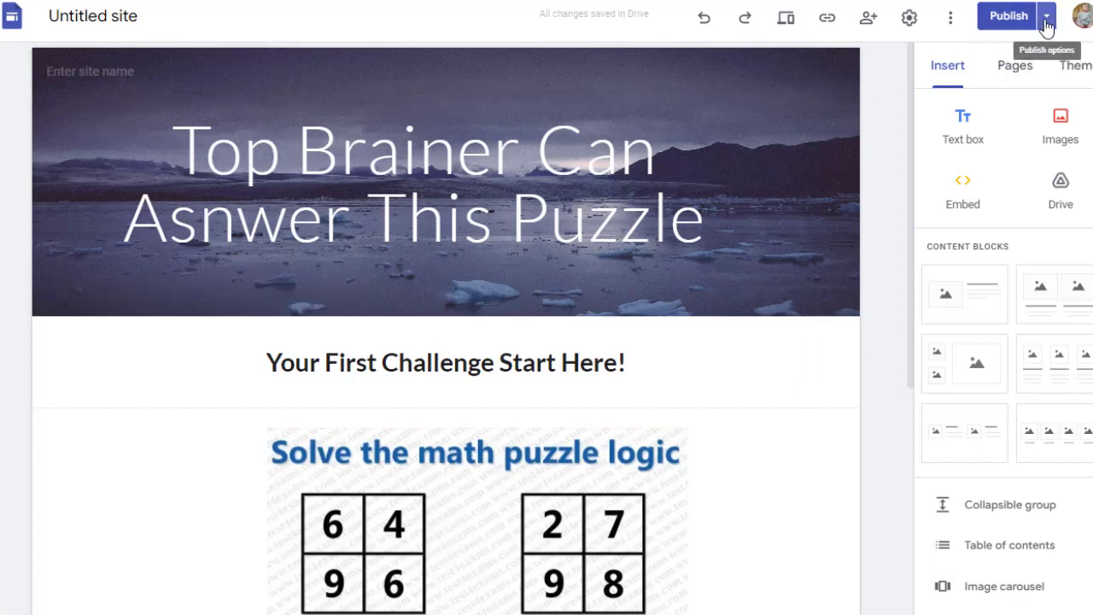
pyautogui.click(829, 18)
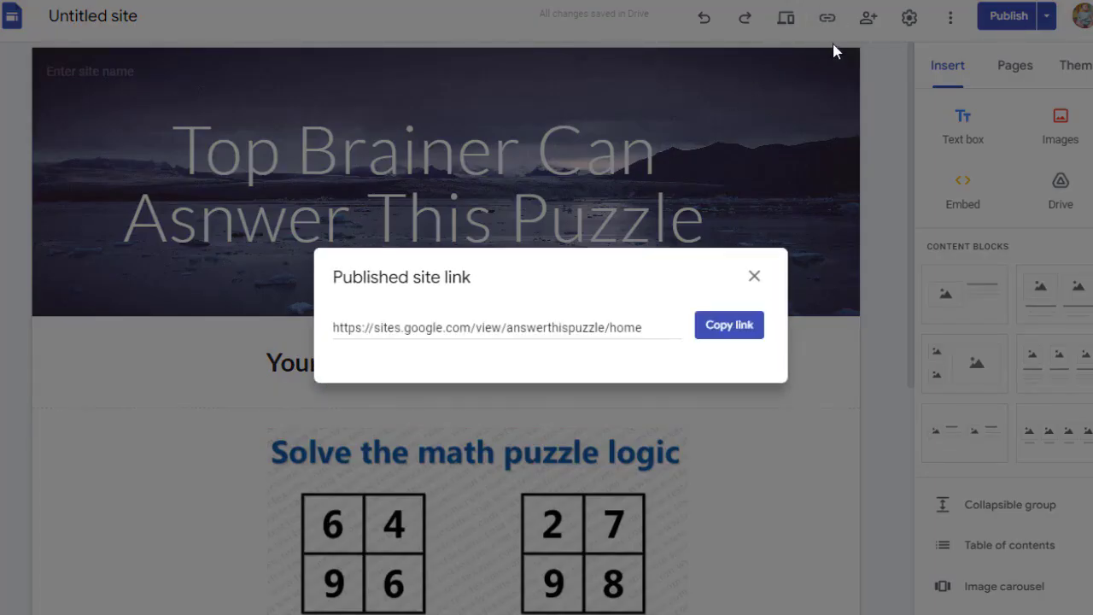
pyautogui.click(734, 328)
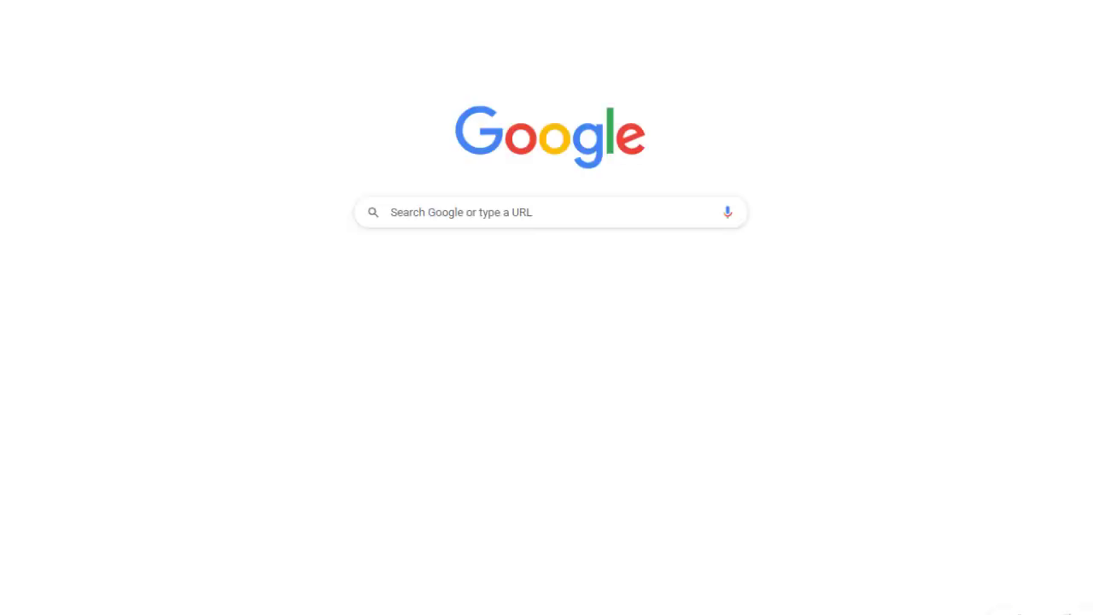
# Step: Load the published puzzle site from the copied URL and follow its Click Here! link
pyautogui.hotkey('ctrl', 'v')
pyautogui.press('Return')
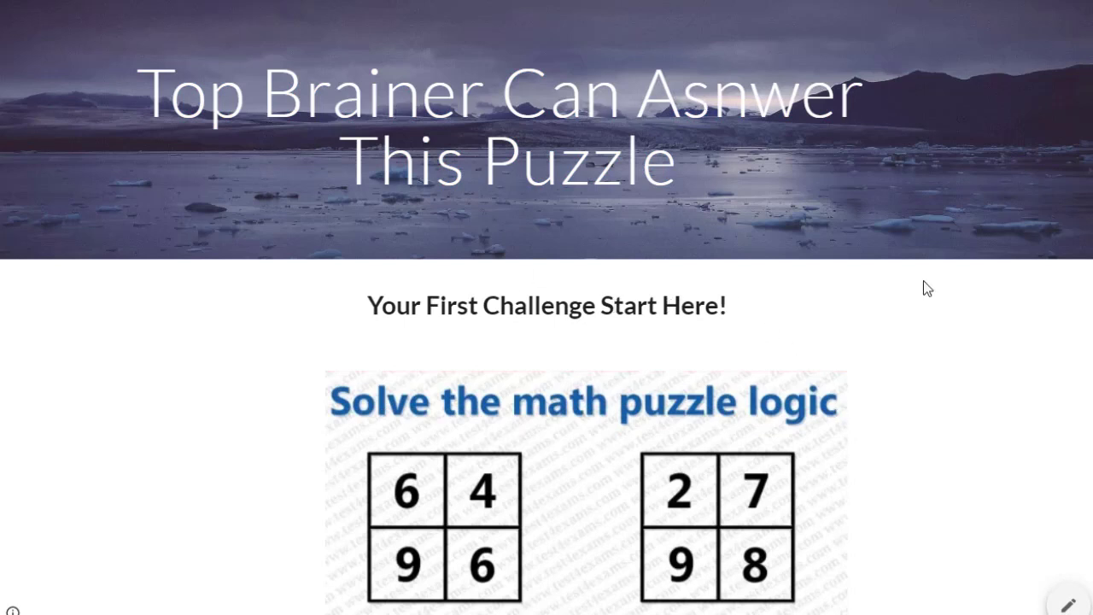
pyautogui.scroll(-4, 547, 307)
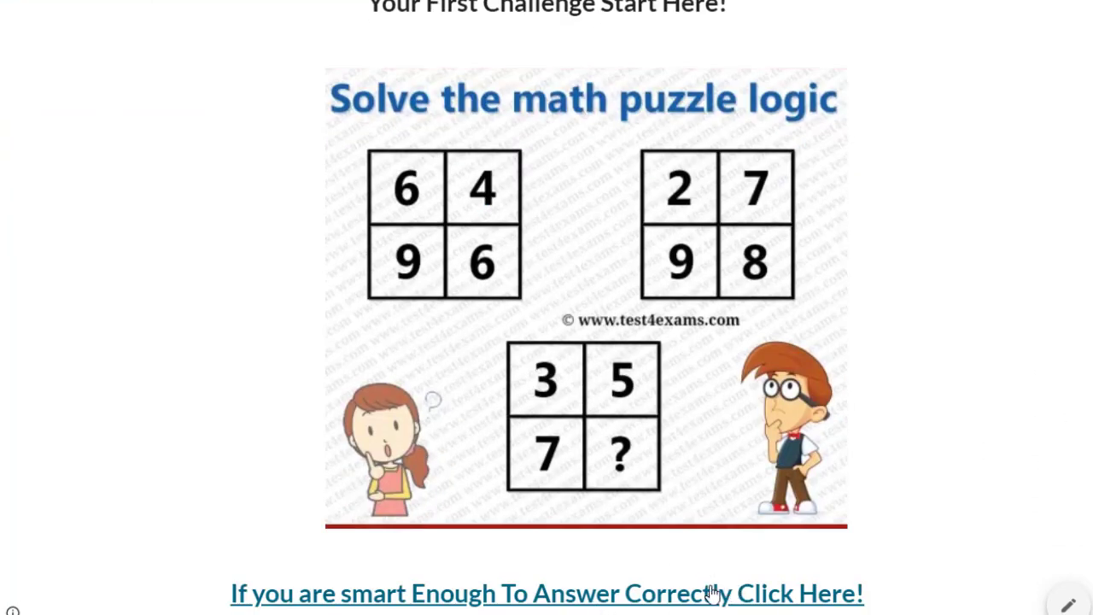
pyautogui.click(604, 593)
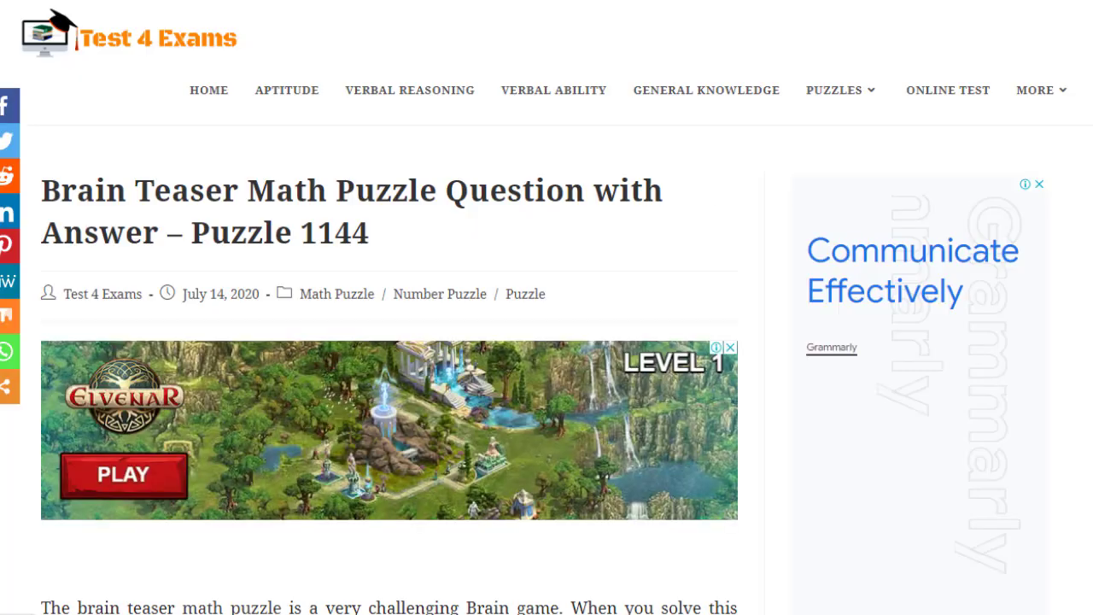
# Step: Scroll the Puzzle 1144 article down to its explanation and correct answer 5
pyautogui.scroll(-10, 389, 307)
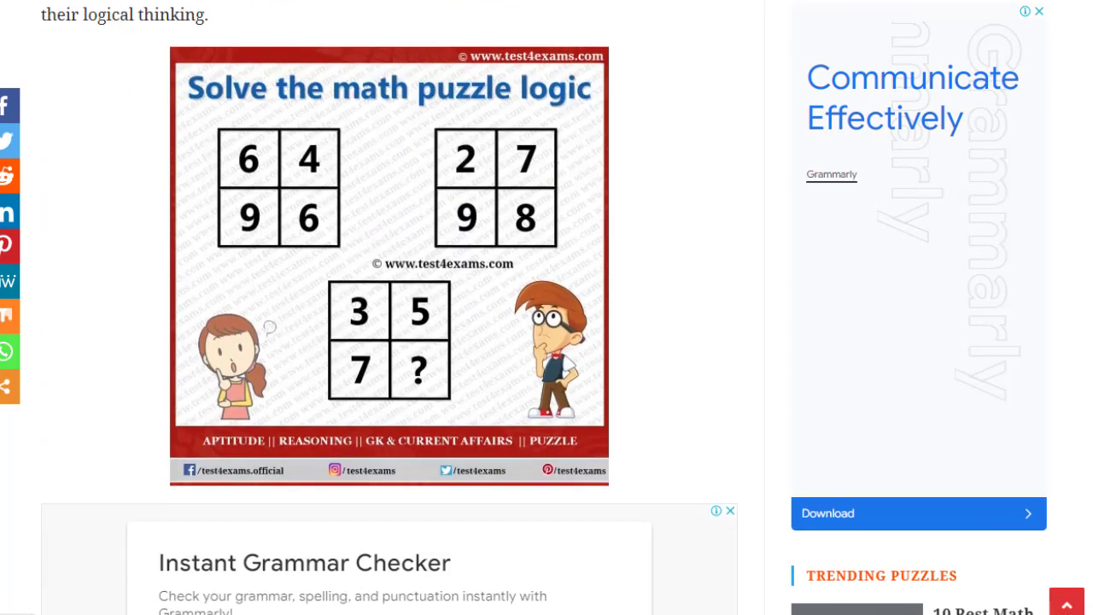
pyautogui.scroll(-9, 389, 307)
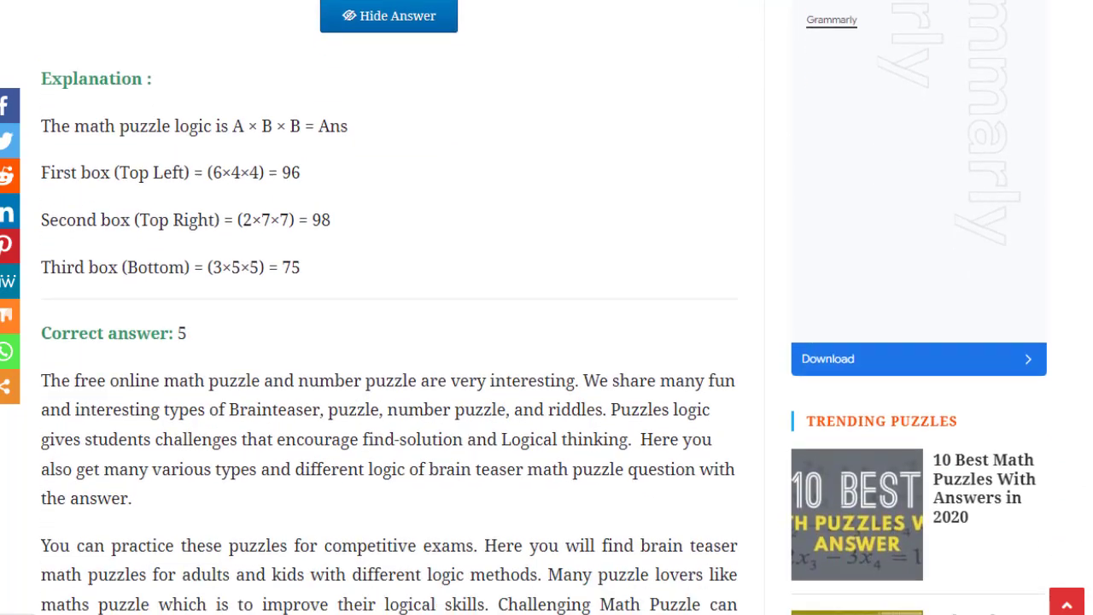
pyautogui.scroll(-1, 390, 307)
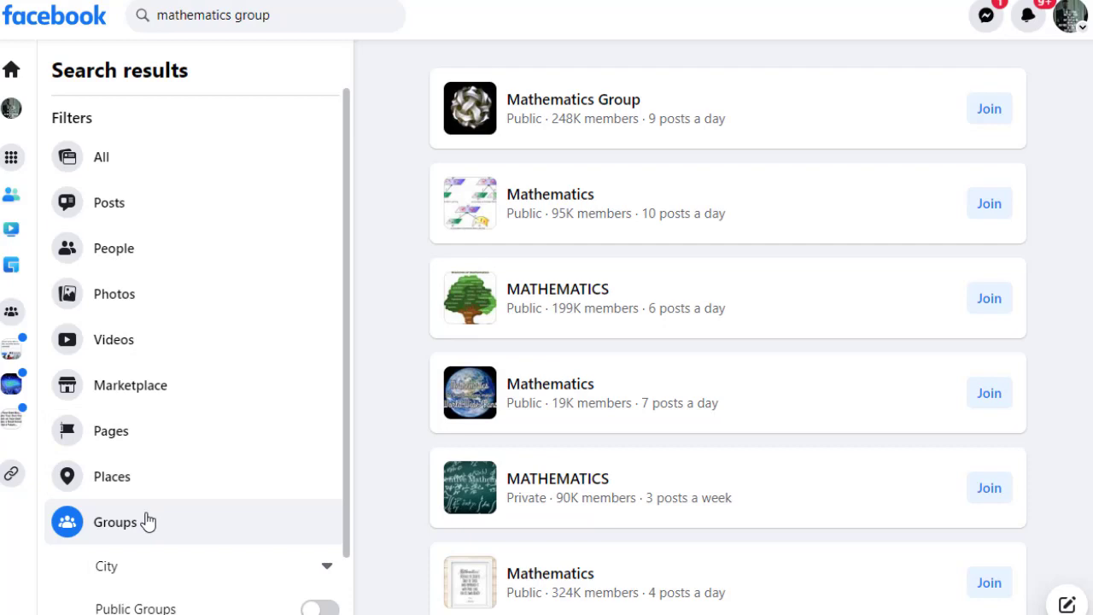
# Step: Scroll through the 'mathematics group' Groups results, such as Mathematics Group and MATHEMATICS
pyautogui.scroll(-1, 728, 336)
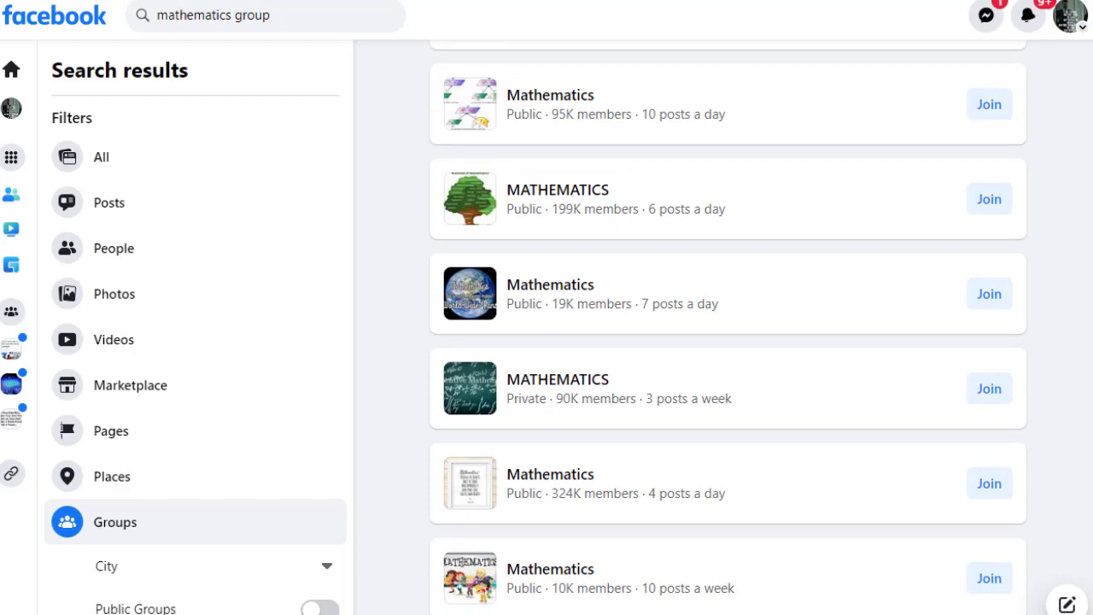
pyautogui.scroll(1, 728, 335)
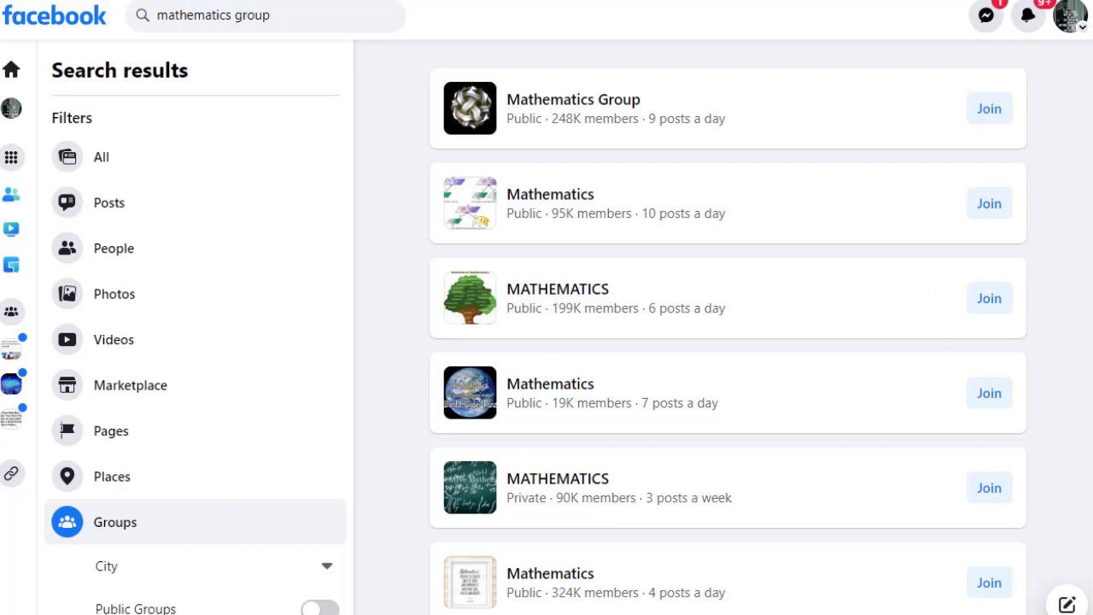
pyautogui.scroll(-1, 725, 341)
pyautogui.scroll(-8, 1081, 302)
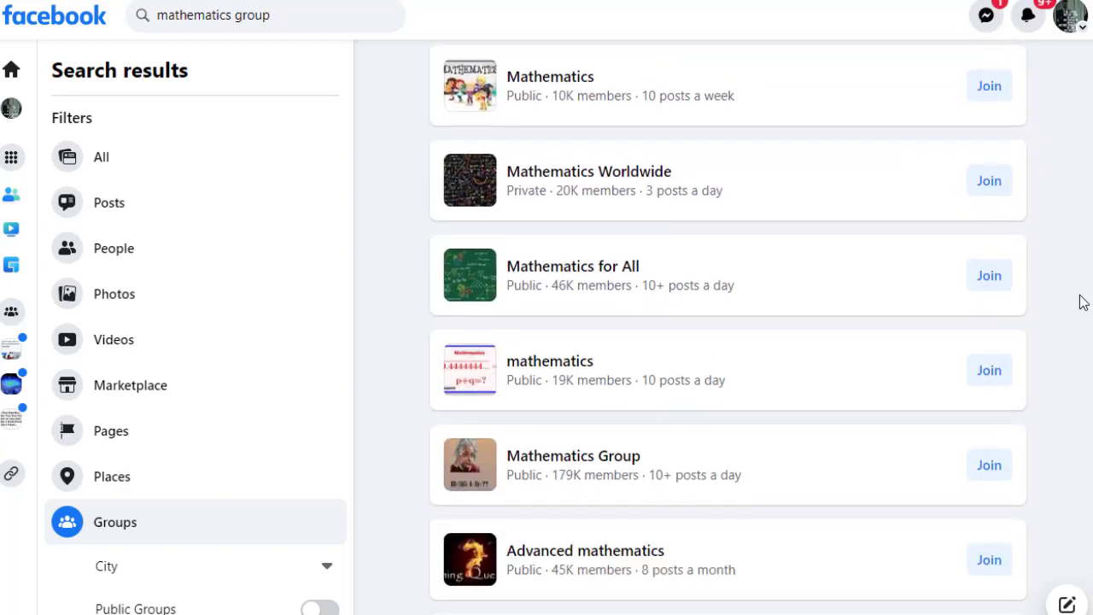
pyautogui.scroll(-4, 1081, 333)
pyautogui.scroll(10, 1066, 486)
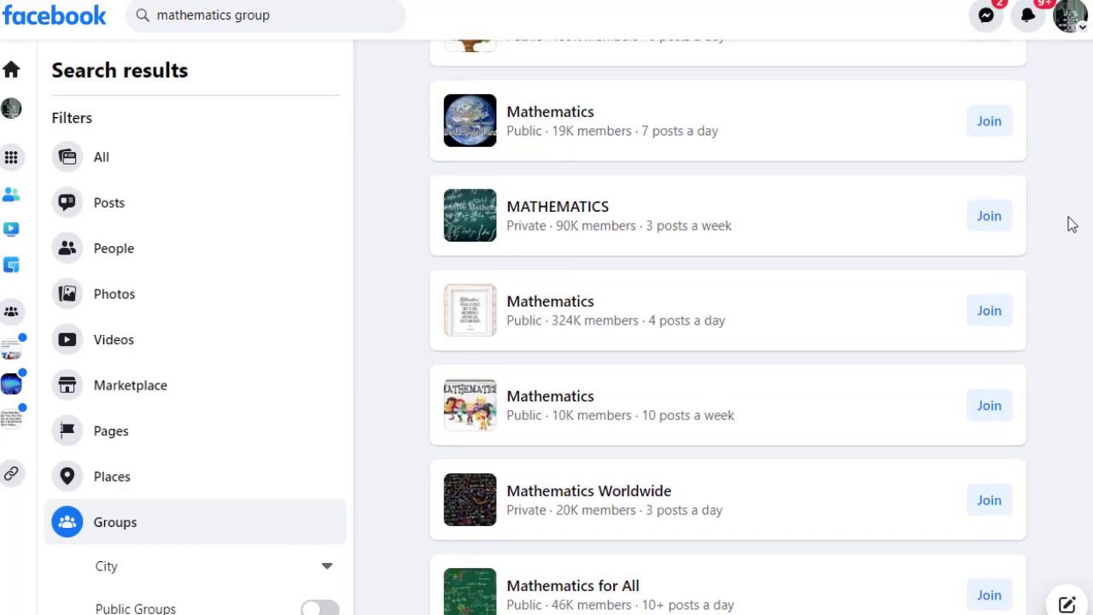
pyautogui.scroll(1, 1051, 99)
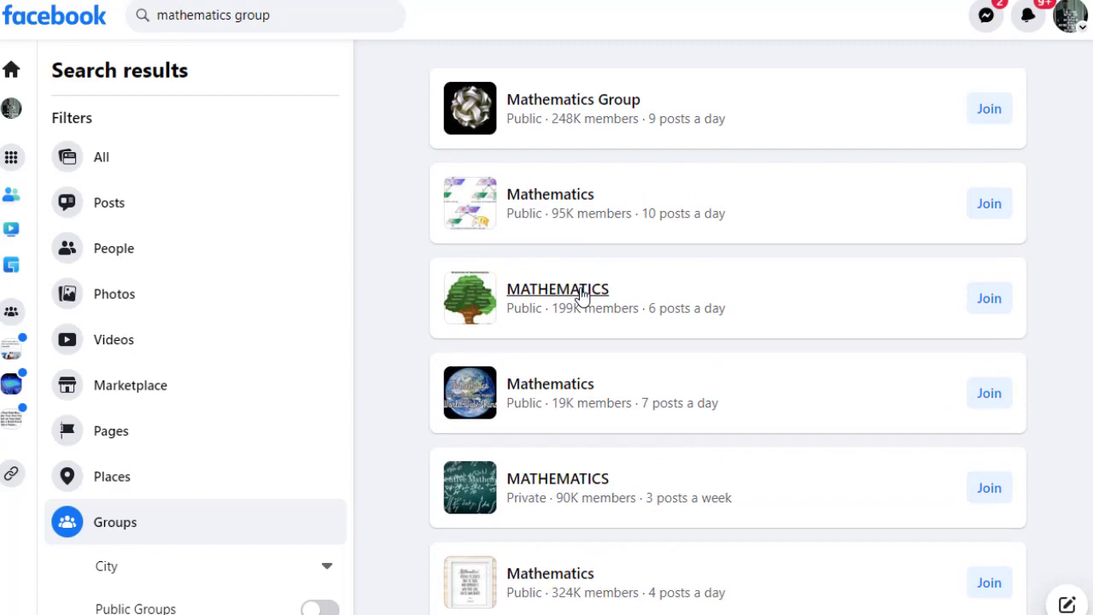
# Step: Join the MATHEMATICS group (199.5K members) as the personal profile
pyautogui.click(997, 306)
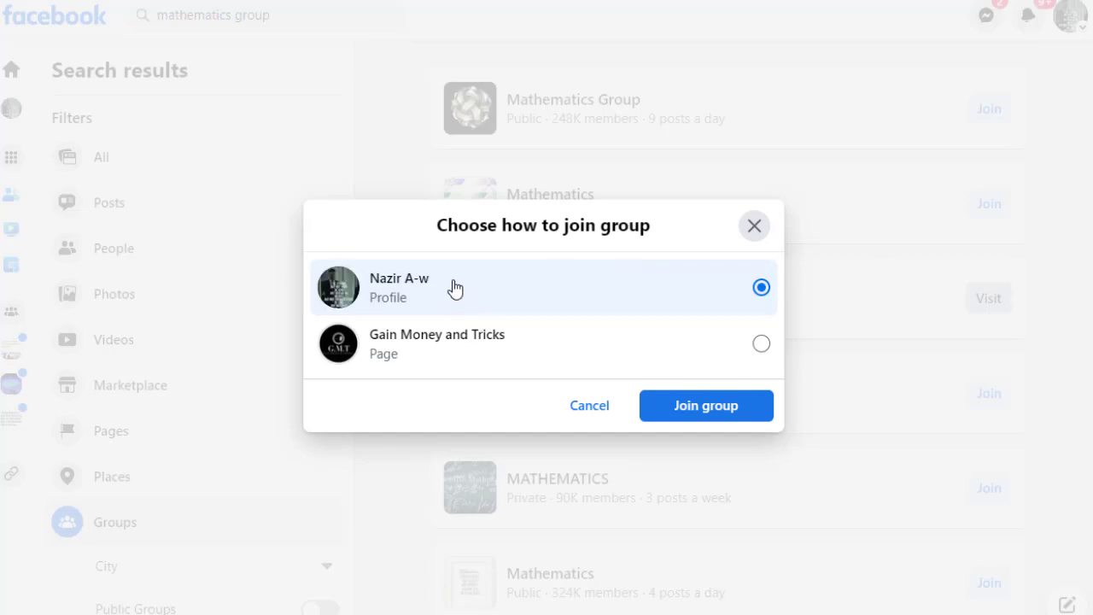
pyautogui.click(727, 410)
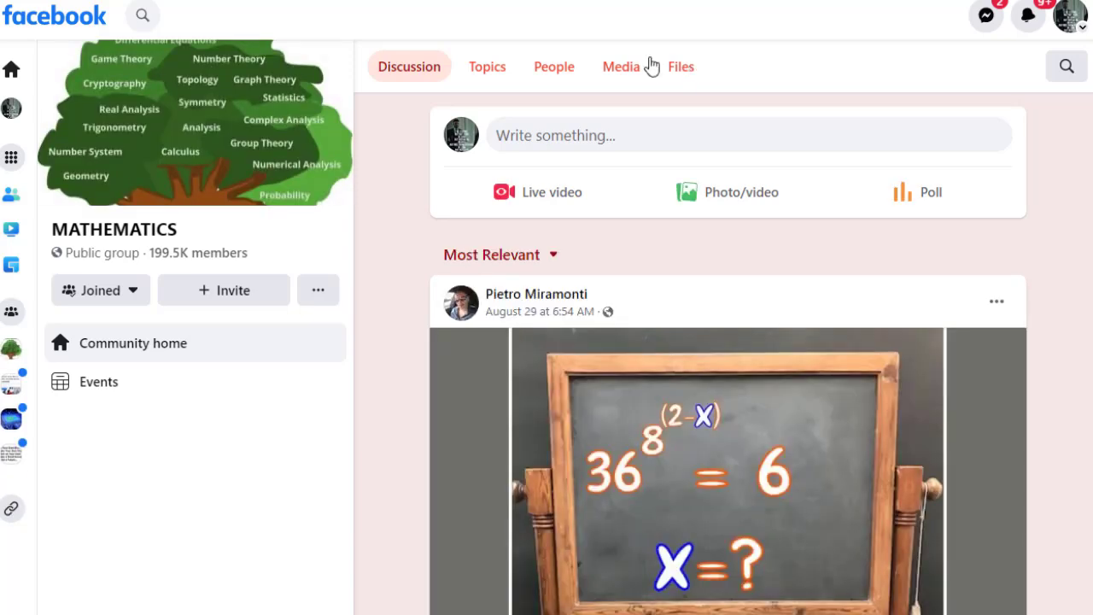
# Step: Write a group post 'Only Top Brainers Can Solve This Puzzle!' with the site link two lines below
pyautogui.click(606, 138)
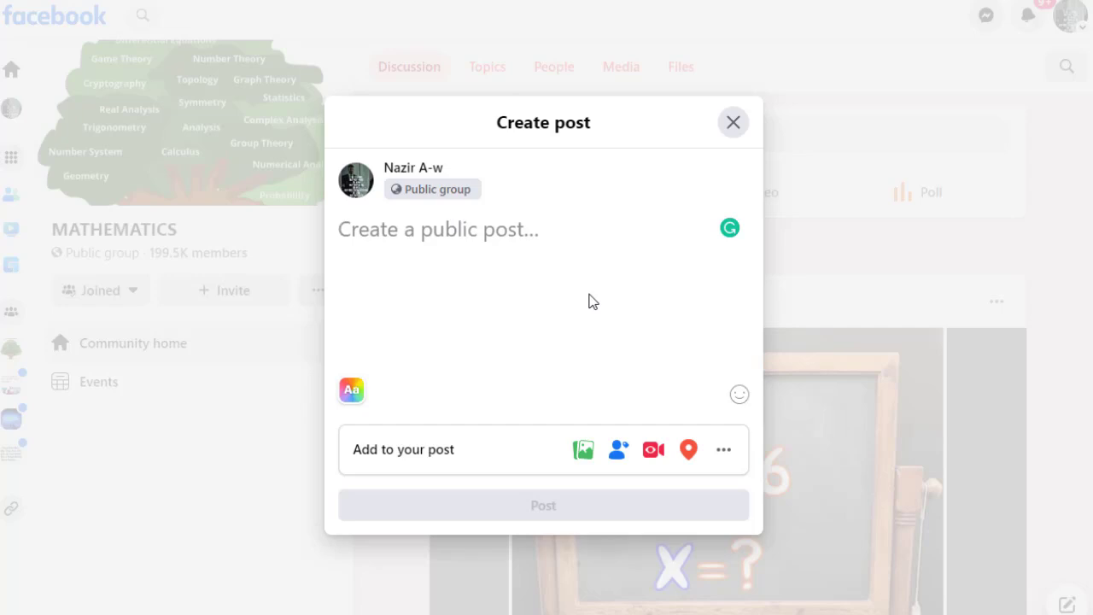
pyautogui.write('On')
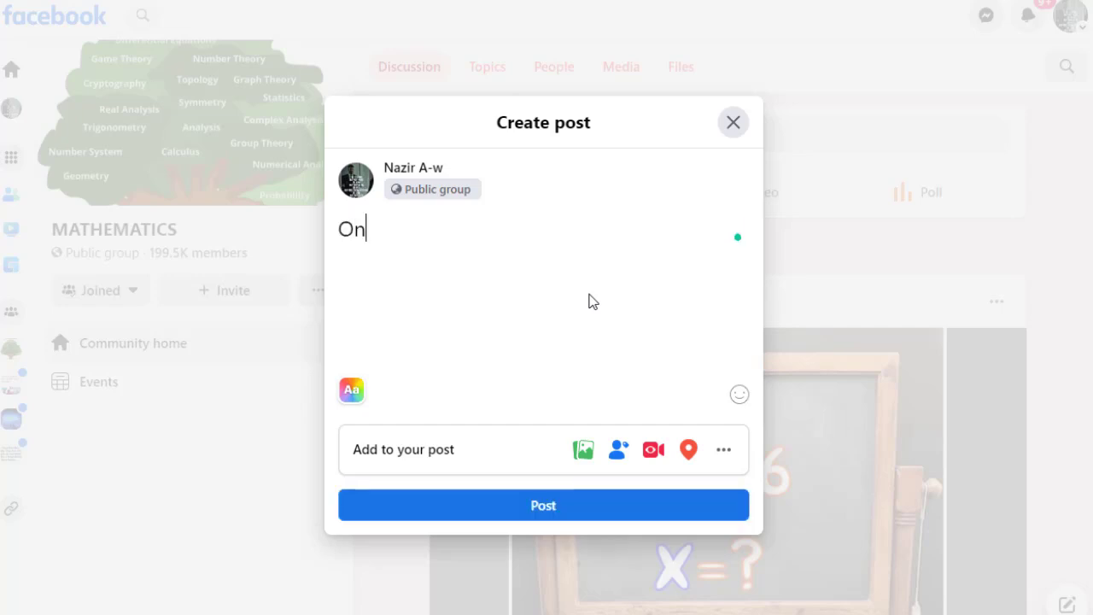
pyautogui.write('ly Top Brainers ')
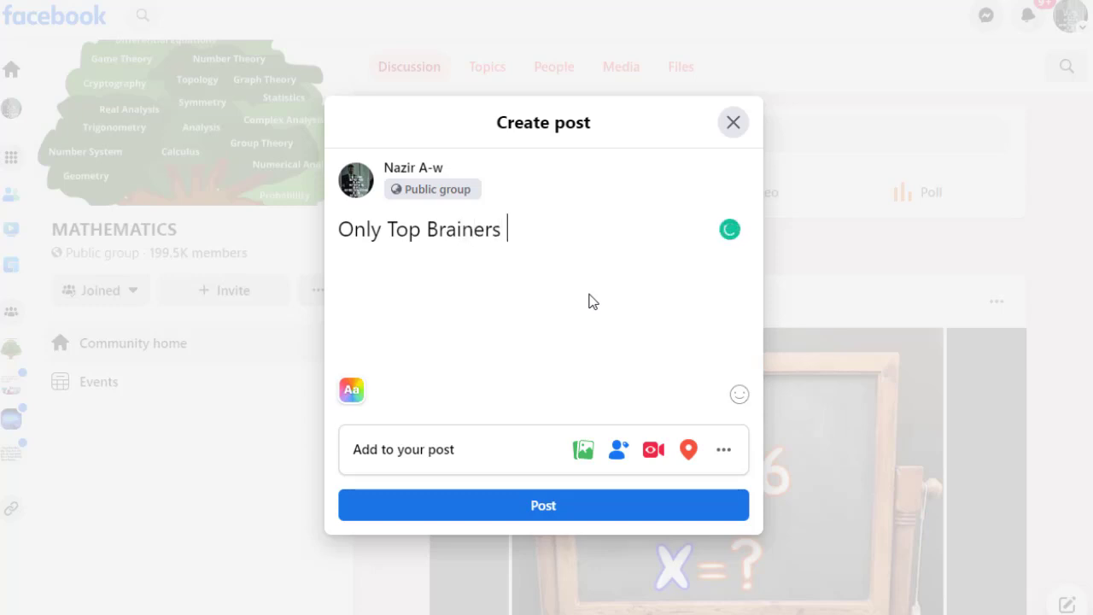
pyautogui.write('Can So')
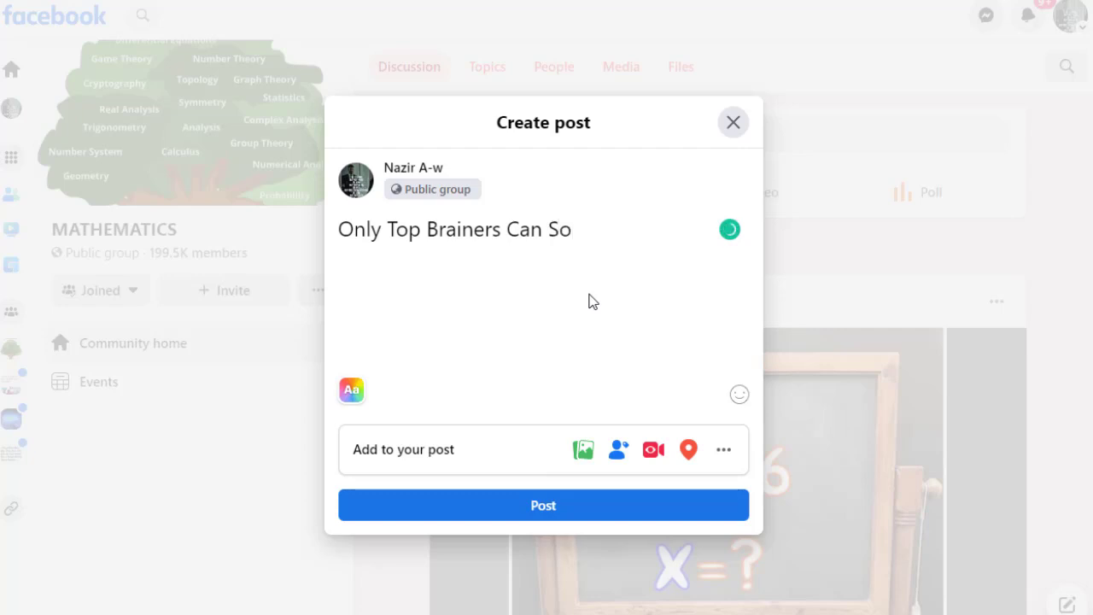
pyautogui.write('lve This ')
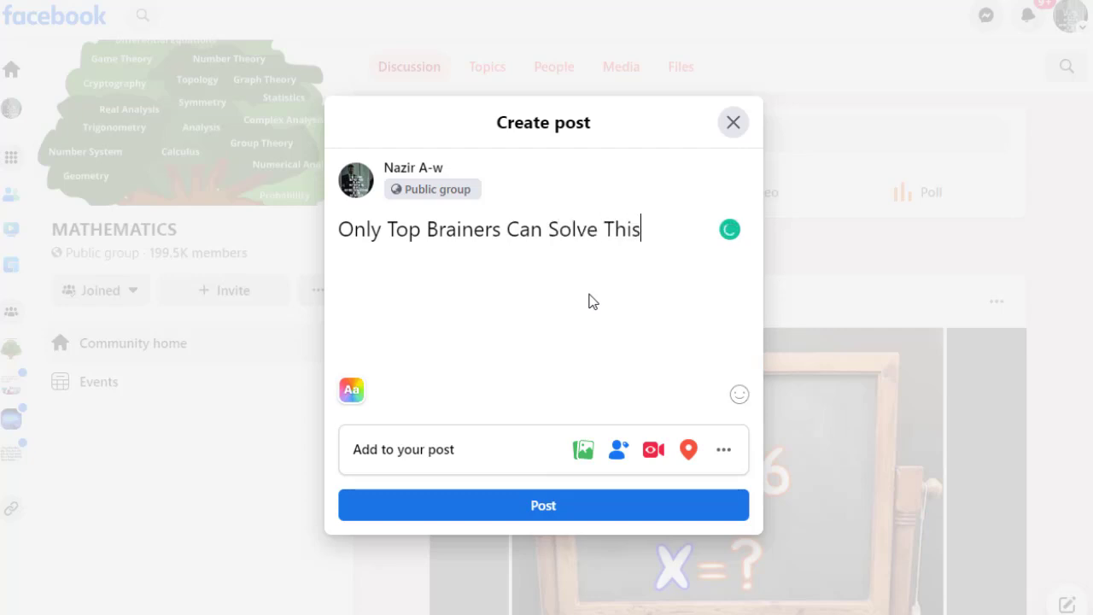
pyautogui.write('Puzzle!')
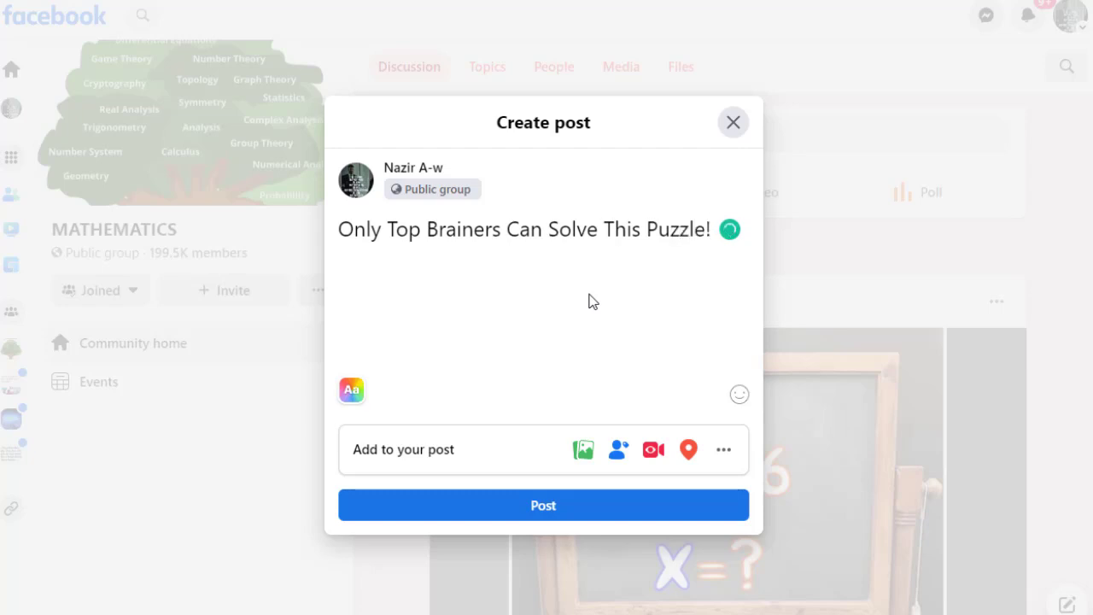
pyautogui.press('Return')
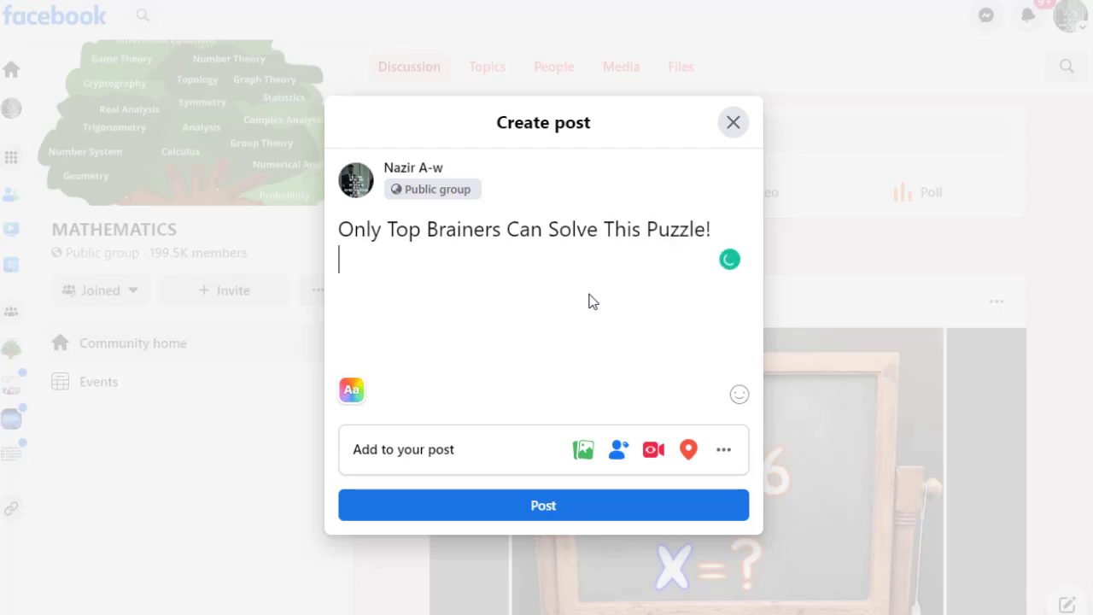
pyautogui.press('Return')
pyautogui.write('https://sites.google.com/view/answerthispuzzle/home')
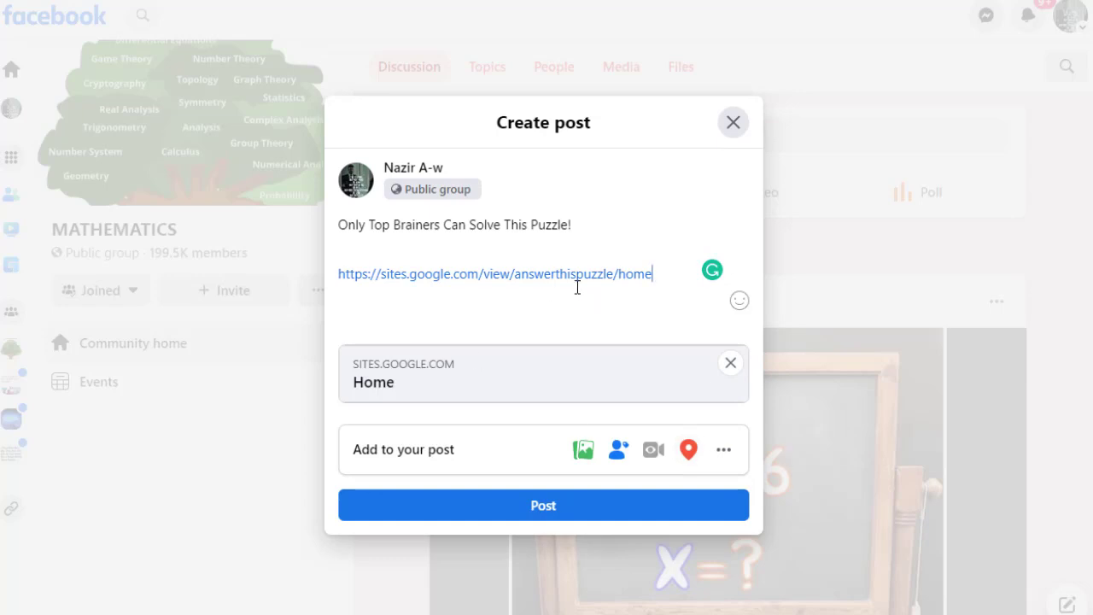
# Step: Post the puzzle link to the MATHEMATICS group and scroll to the post pending approval
pyautogui.click(576, 509)
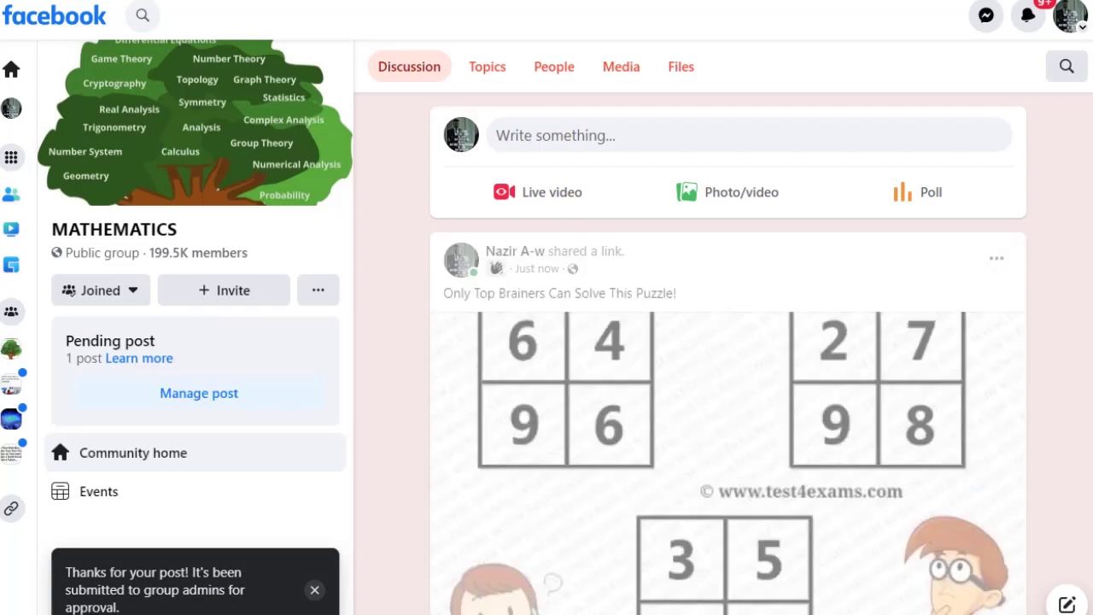
pyautogui.scroll(-1, 1087, 145)
pyautogui.scroll(-1, 728, 353)
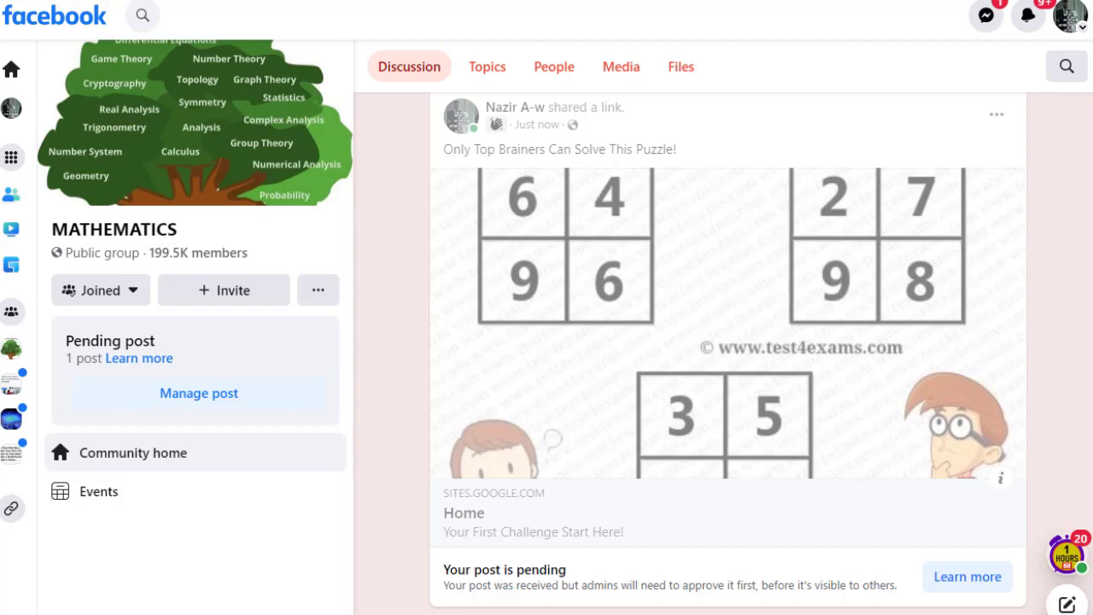
pyautogui.scroll(-3, 728, 353)
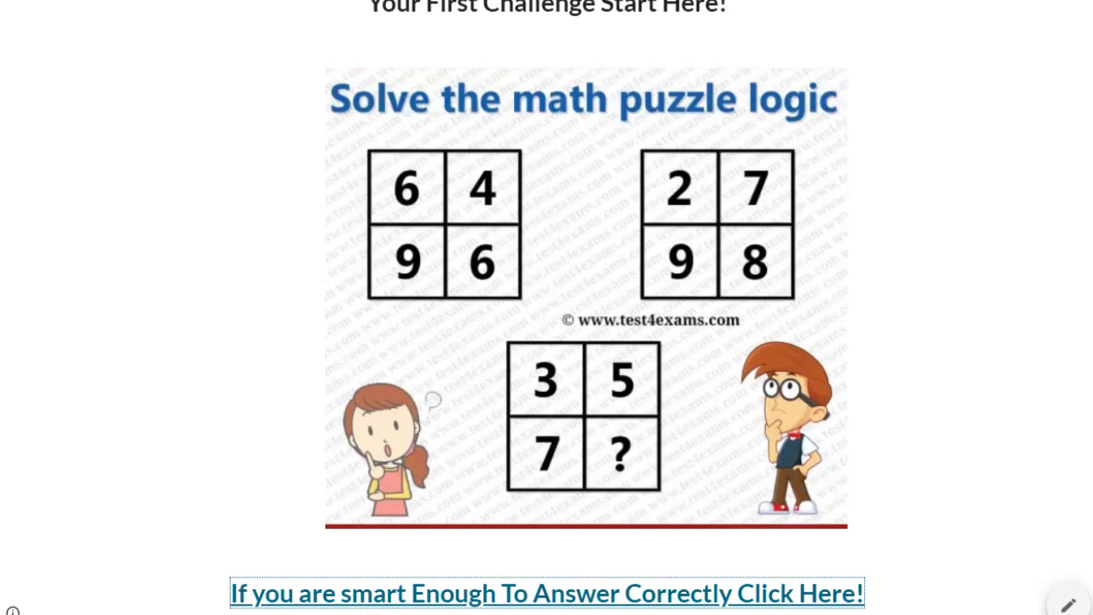
# Step: Test the published page's 'If you are smart Enough To Answer Correctly Click Here!' link
pyautogui.scroll(4, 1089, 510)
pyautogui.scroll(-4, 1089, 510)
pyautogui.click(487, 592)
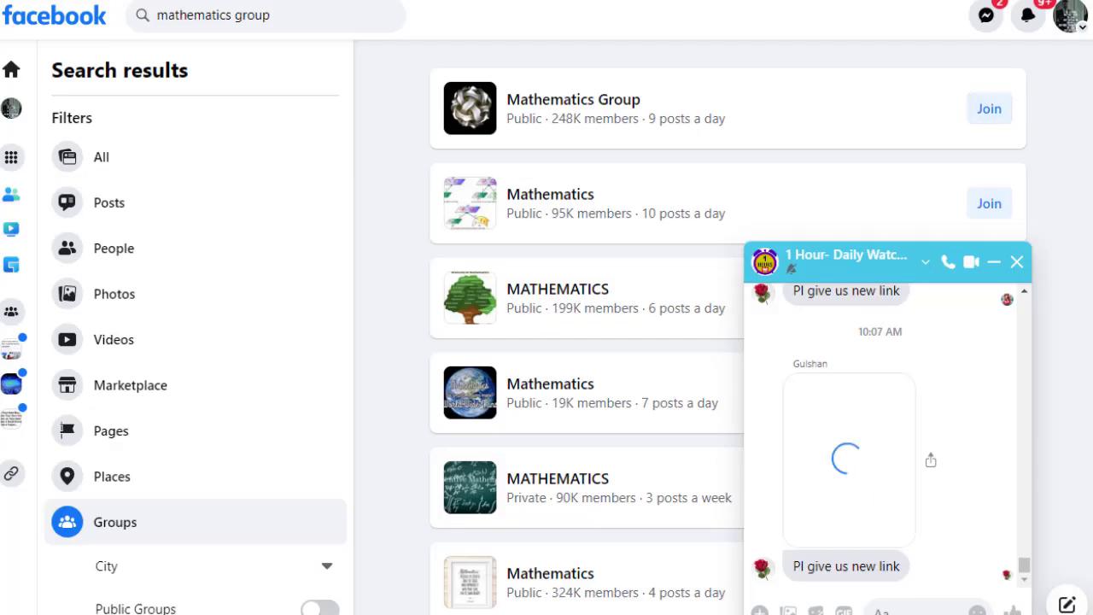
# Step: Close the Messenger chat and scroll through the mathematics group results
pyautogui.click(1016, 263)
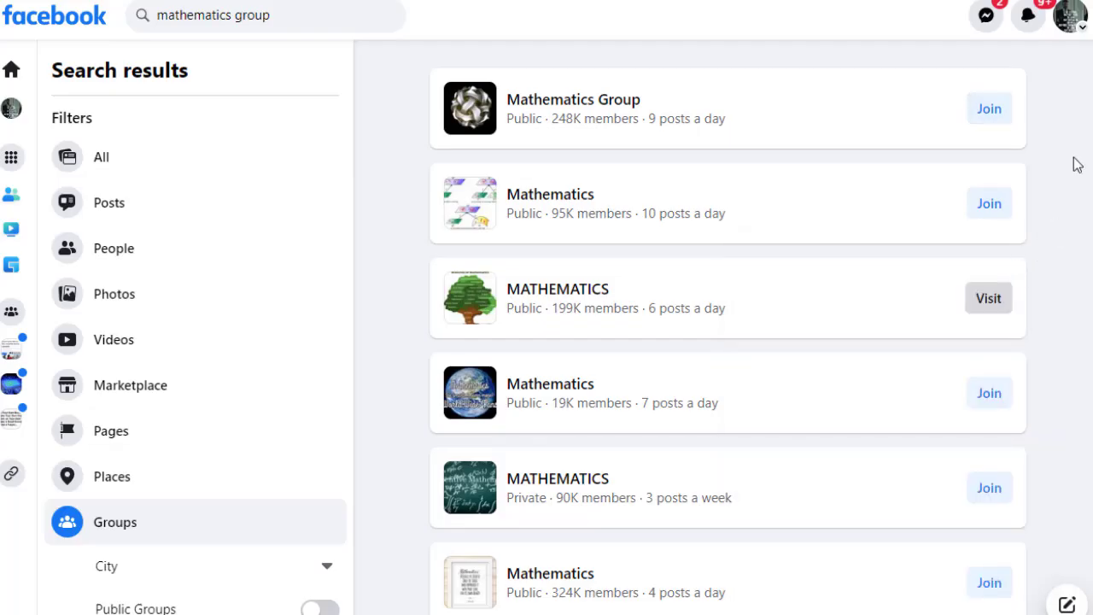
pyautogui.scroll(-10, 729, 327)
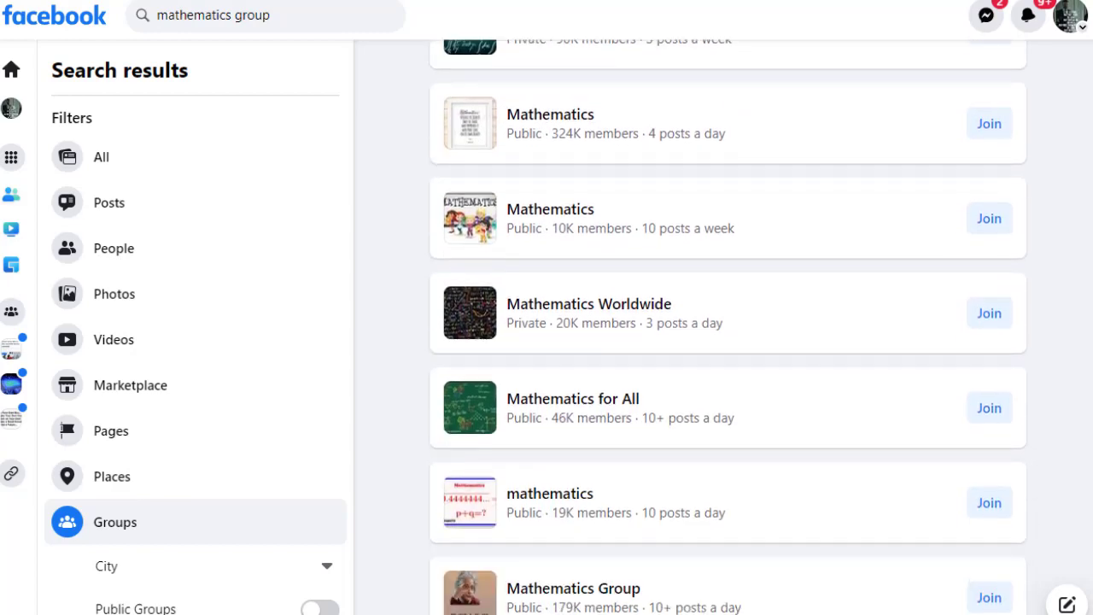
pyautogui.scroll(-4, 728, 327)
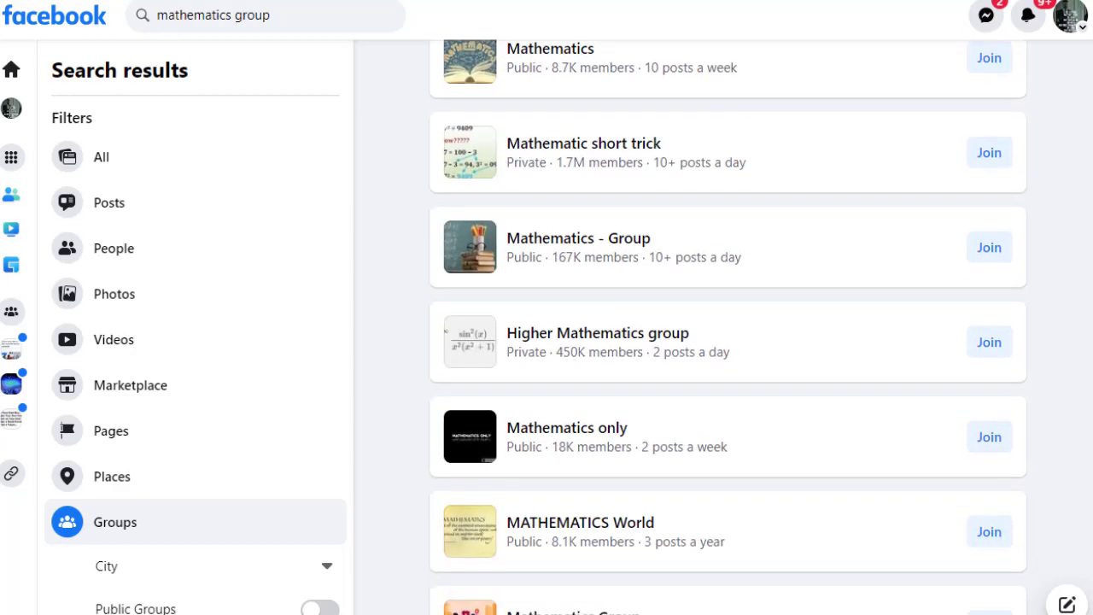
pyautogui.scroll(-8, 728, 327)
pyautogui.scroll(2, 729, 327)
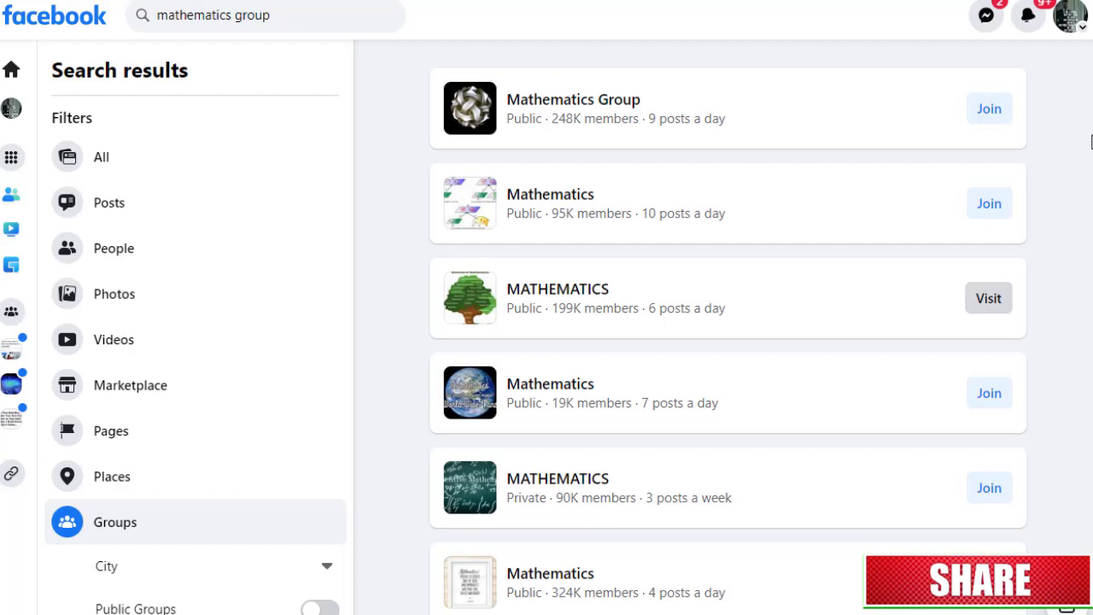
pyautogui.scroll(-1, 1091, 141)
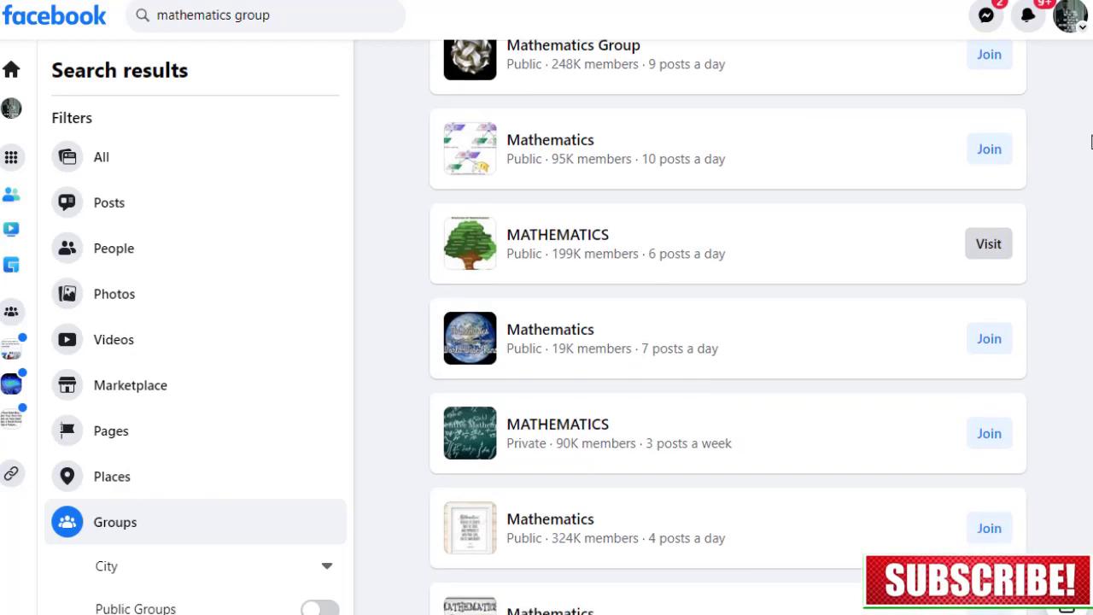
pyautogui.scroll(-1, 1091, 141)
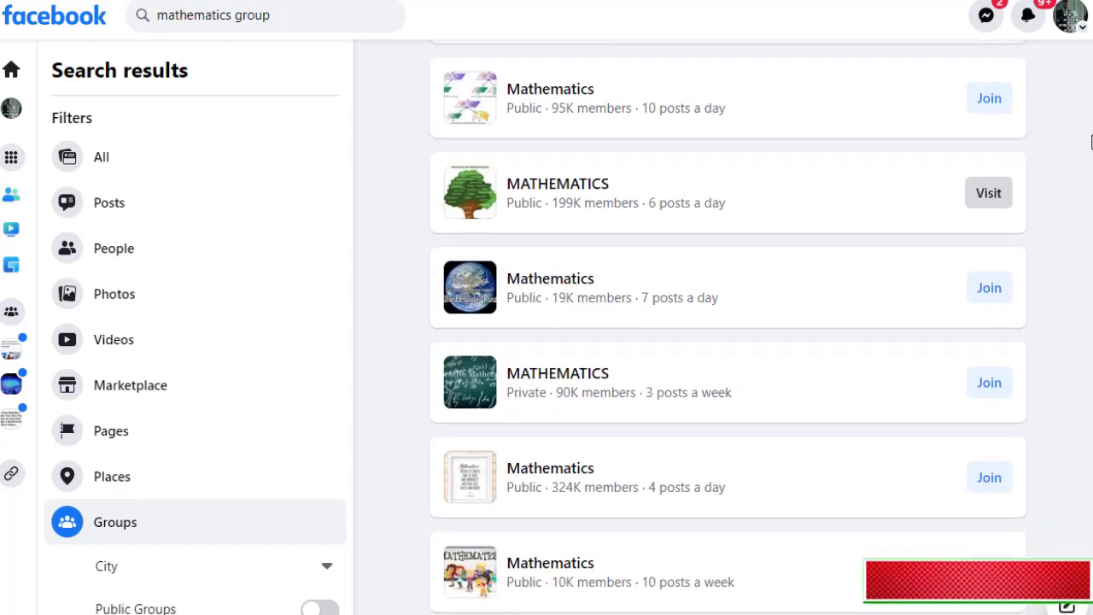